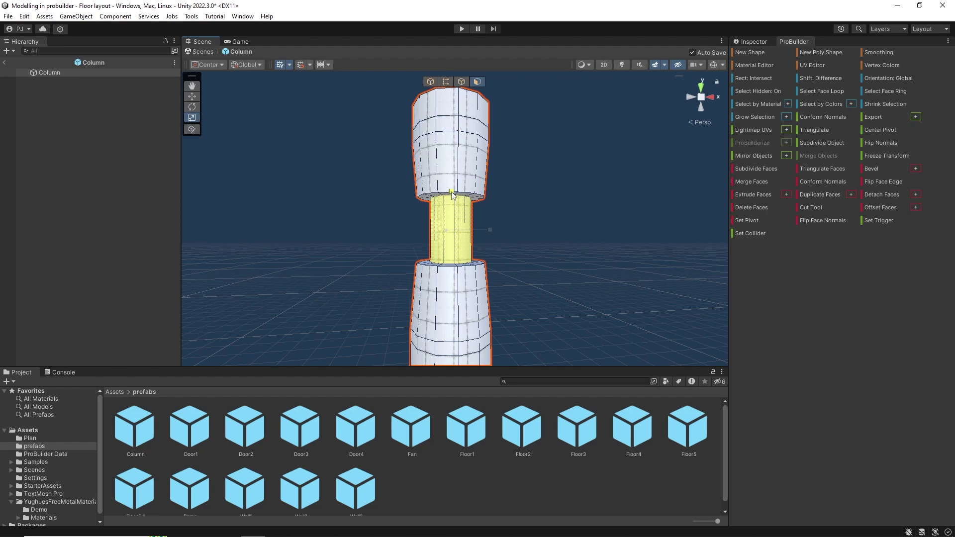
left_click_drag(452, 202, 453, 212)
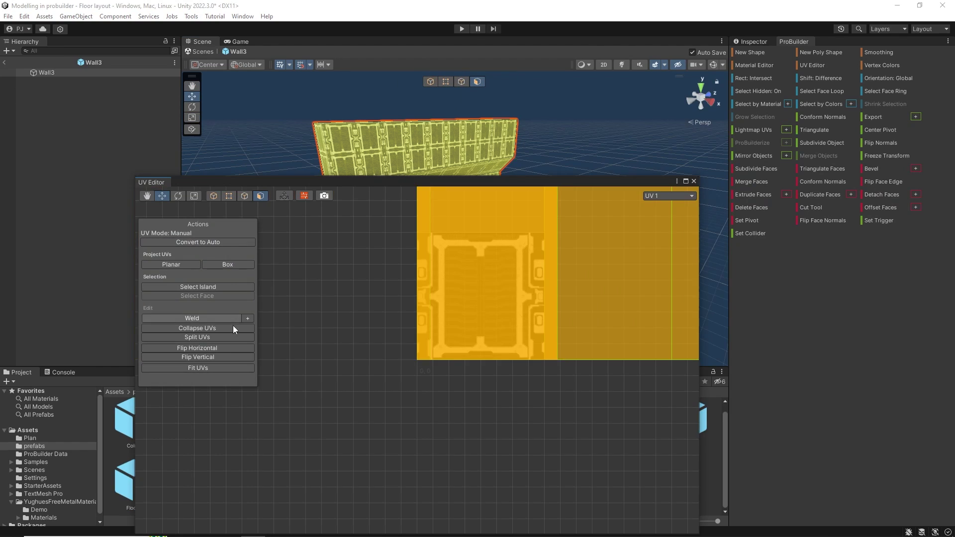
Fit the UVs of all selected Wall3 faces to the texture and close the UV editor.
left_click(210, 369)
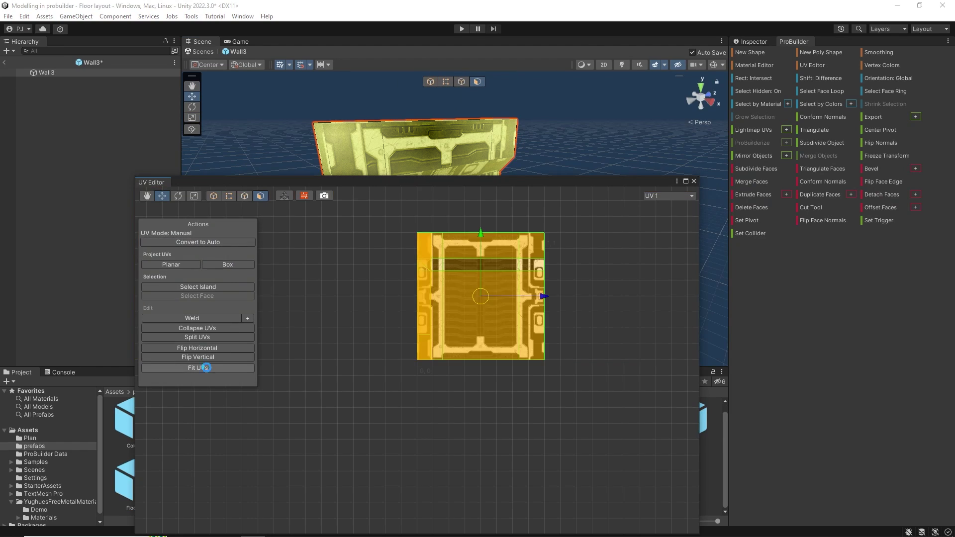
left_click(694, 181)
left_click_drag(557, 201, 580, 201, "alt")
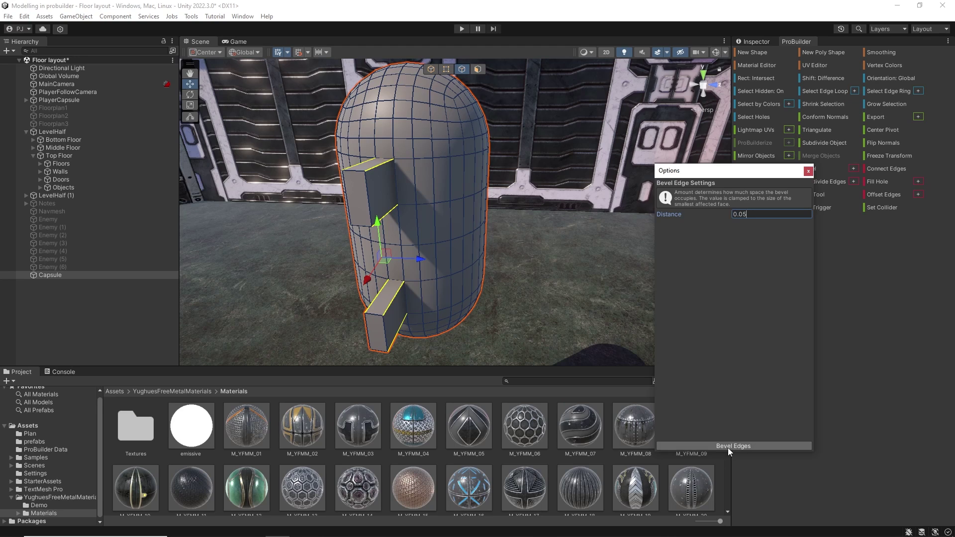
left_click(471, 378)
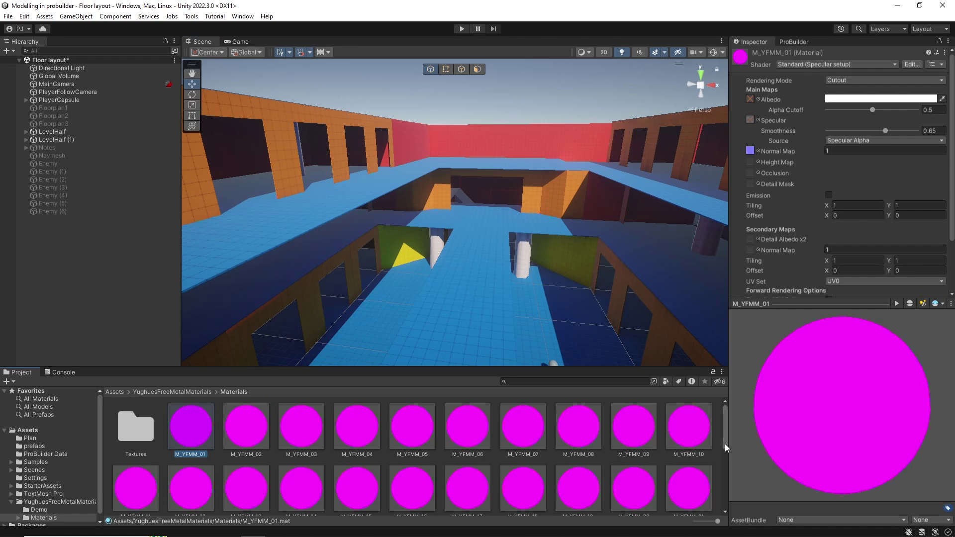
Select materials M_YFMM_01 through M_YFMM_50 and convert them from Built-in to URP, accepting the overwrite.
left_click_drag(725, 432, 730, 496)
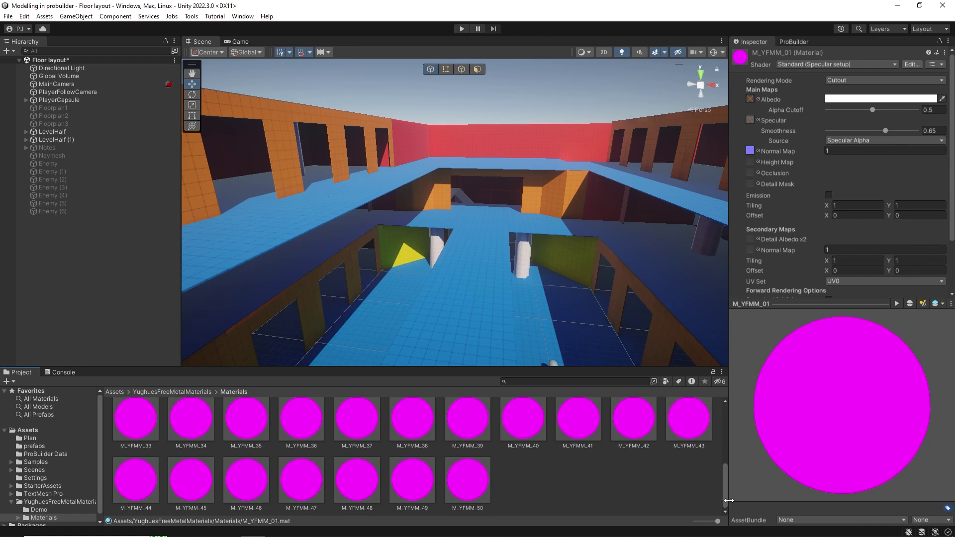
left_click(464, 488, "shift")
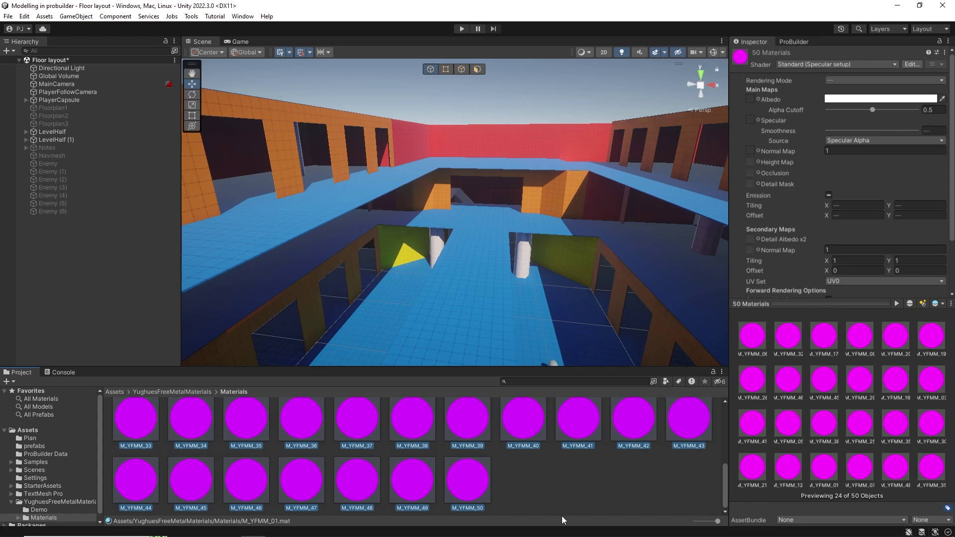
left_click(24, 16)
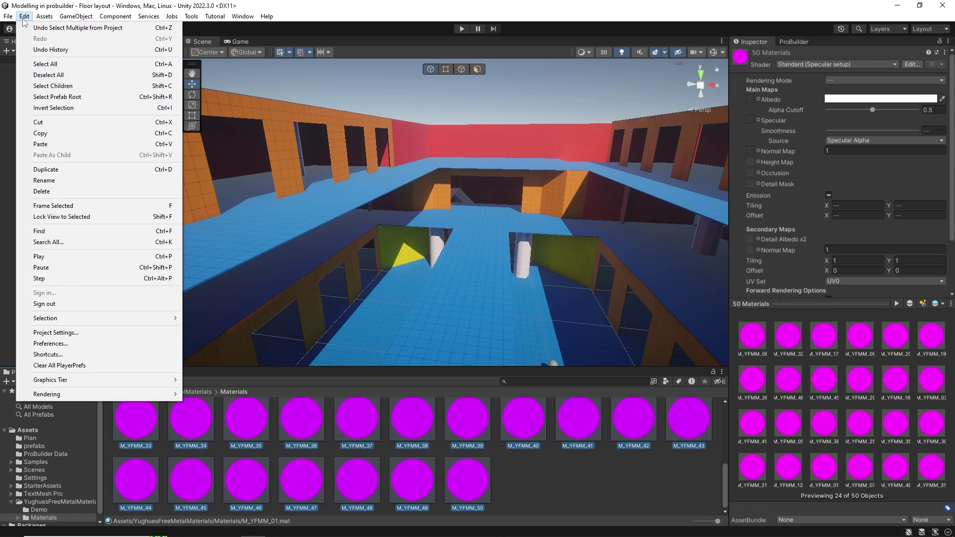
mouse_move(141, 394)
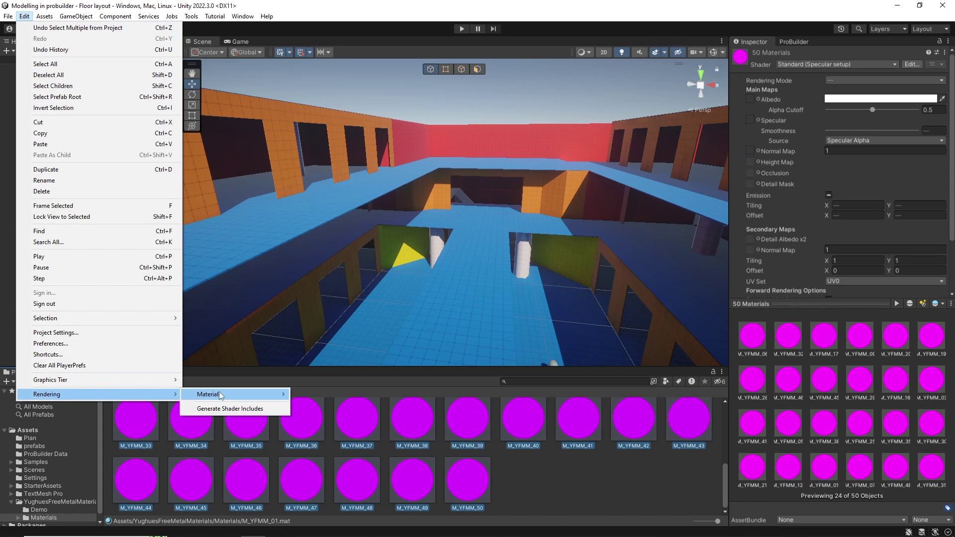
mouse_move(240, 396)
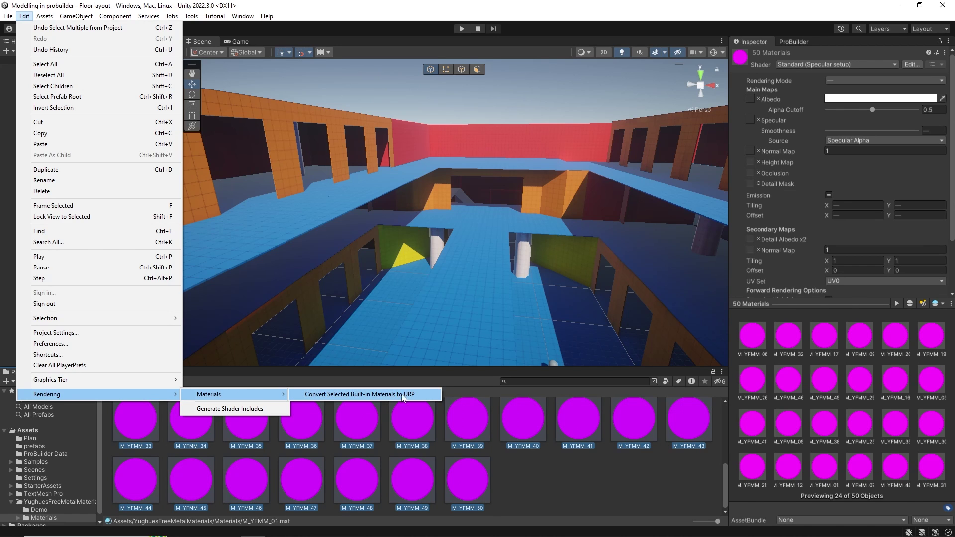
left_click(424, 398)
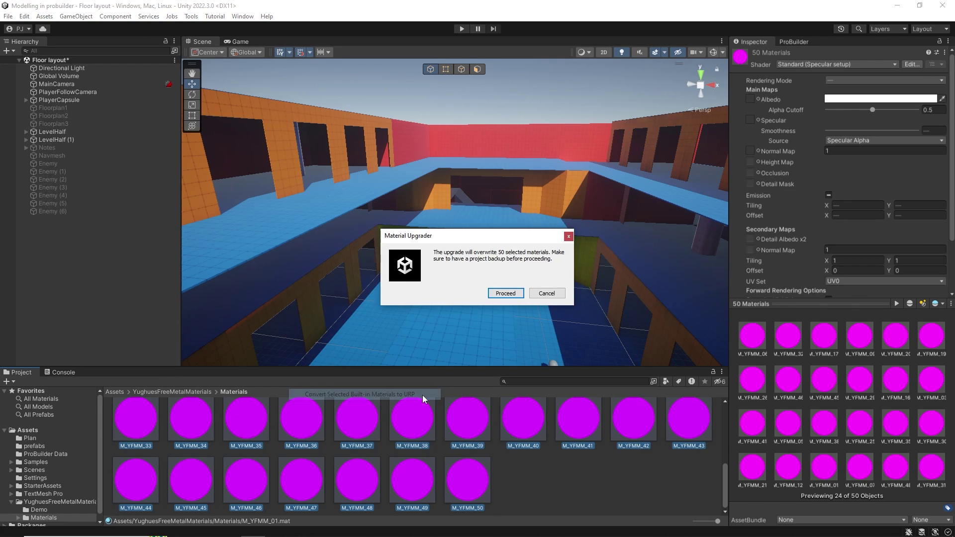
left_click(513, 294)
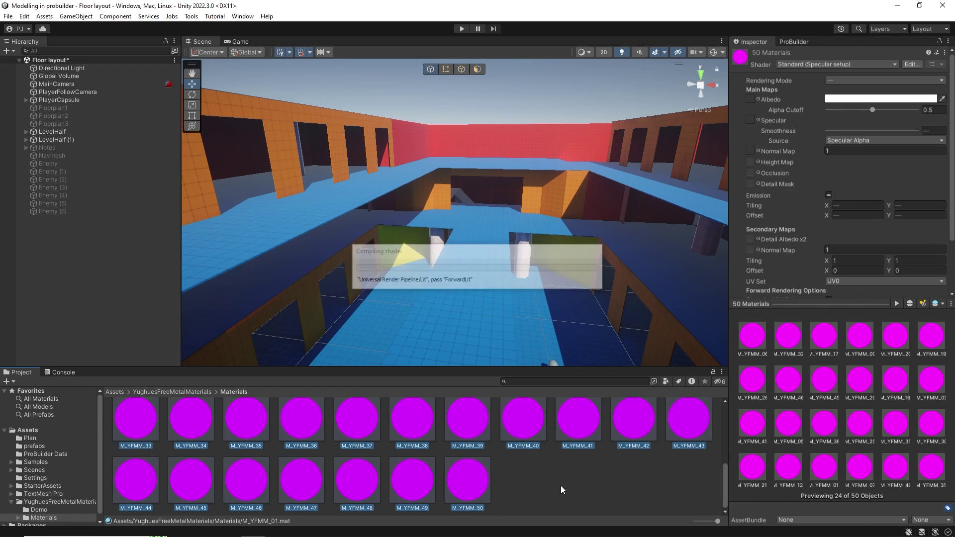
Open the ProBuilder Material Editor and add an extra material slot to the Default Material Palette.
left_click(796, 42)
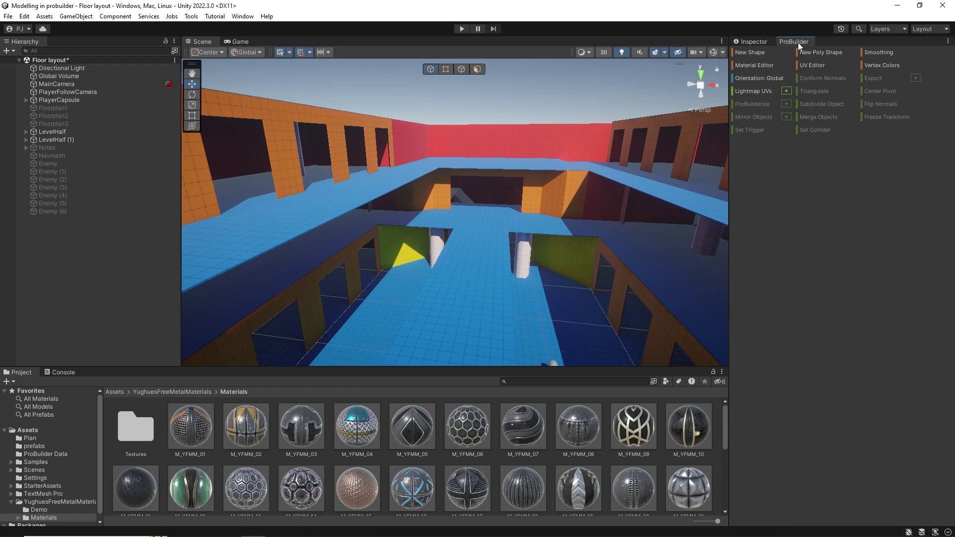
left_click(762, 66)
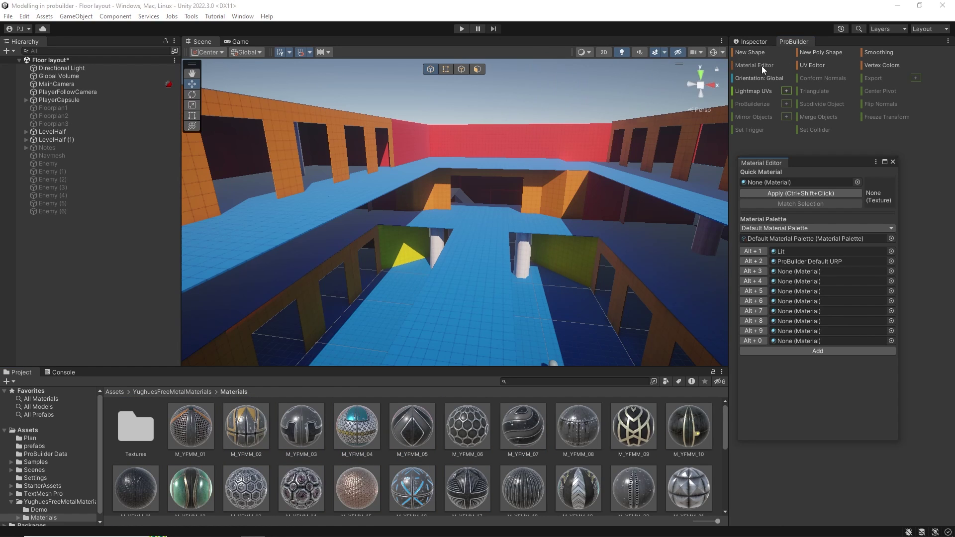
left_click(825, 351)
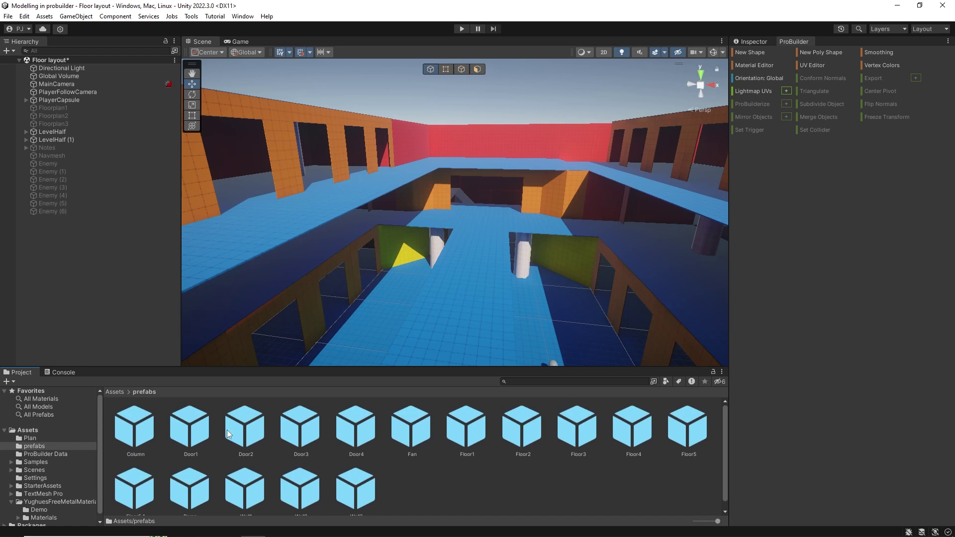
Open the Door1 prefab and insert a vertical edge loop down the middle of each door post.
double_click(190, 433)
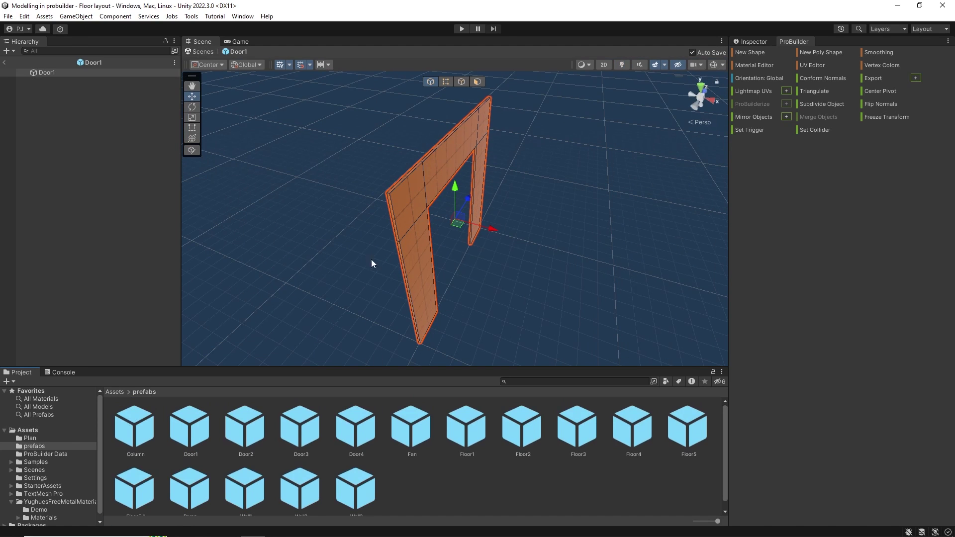
left_click(461, 81)
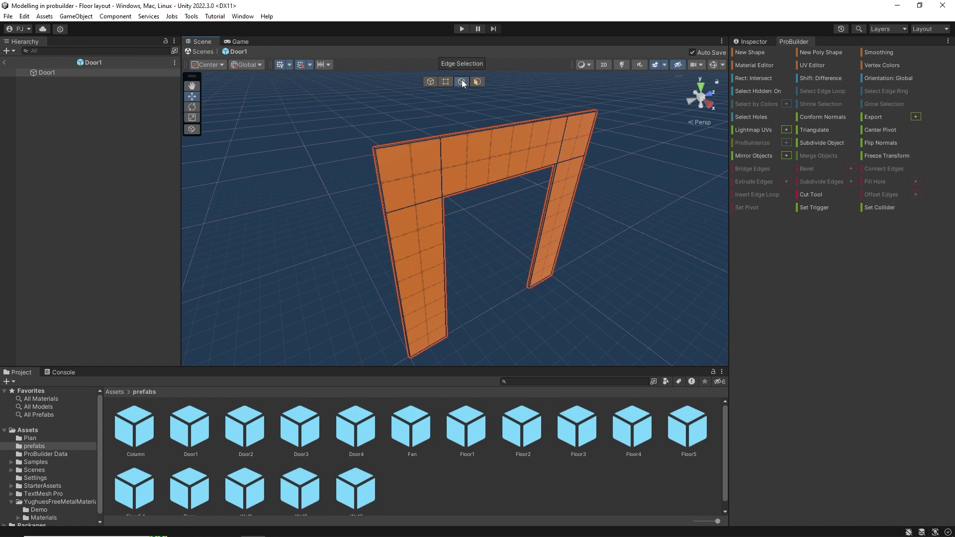
left_click(403, 149)
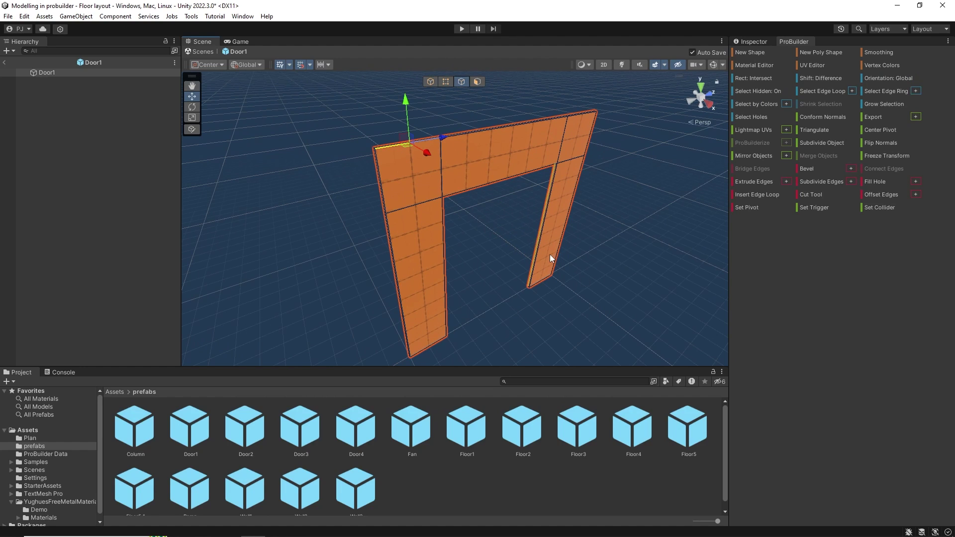
left_click(757, 195)
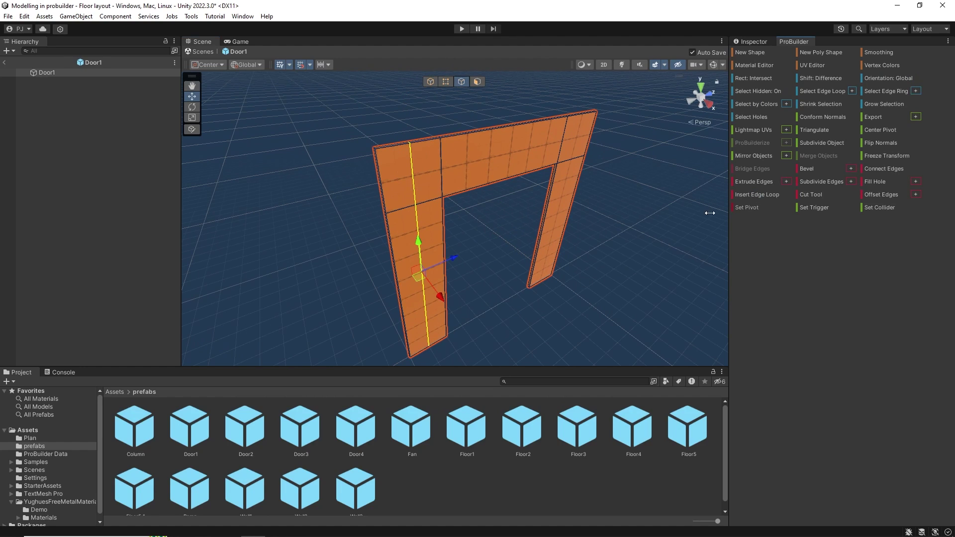
left_click(583, 118)
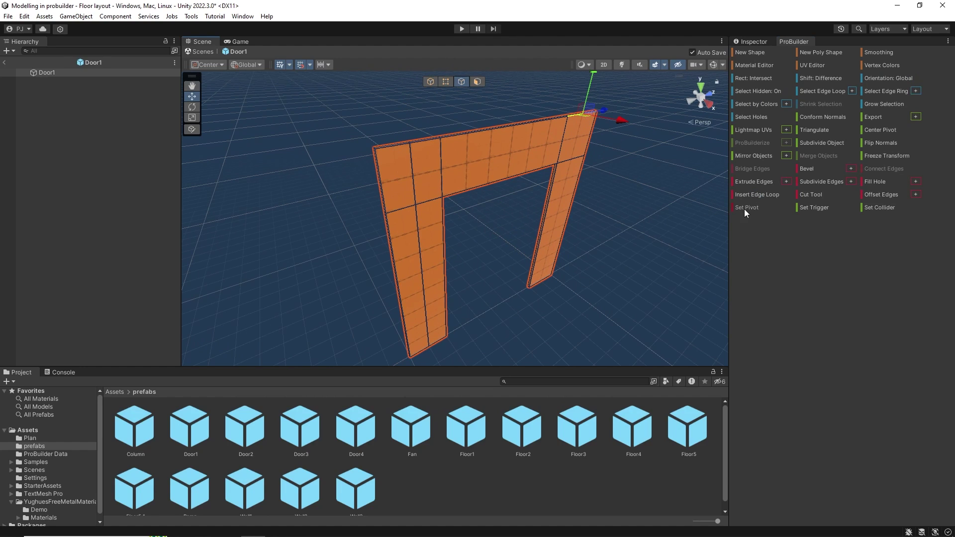
left_click(766, 195)
Select the front faces between the two new edge loops on Door1 and pull them outward along the X axis.
left_click(477, 81)
left_click(420, 175)
left_click(435, 252, "shift")
left_click(483, 164, "shift")
double_click(569, 144, "shift")
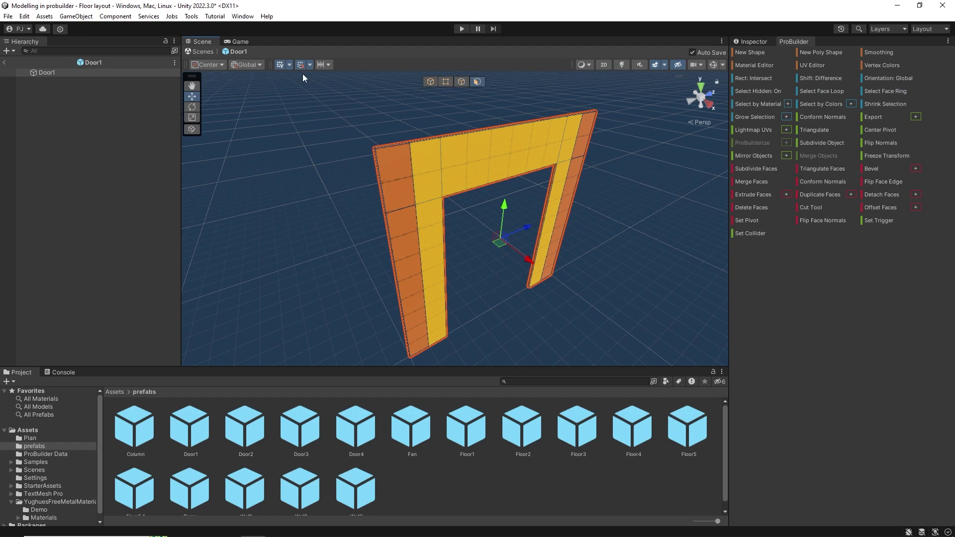
left_click(327, 65)
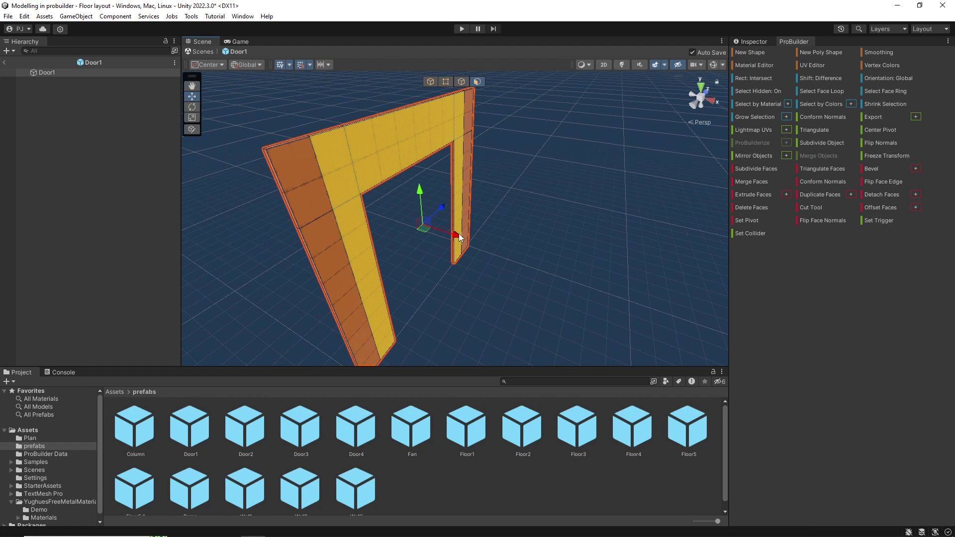
left_click_drag(459, 234, 477, 242)
Select all faces of Door1 and apply the palette material M_YFMM_45 to them.
right_click_drag(600, 217, 499, 227)
scroll(500, 229, "down", 3)
left_click_drag(646, 284, 462, 244, "alt")
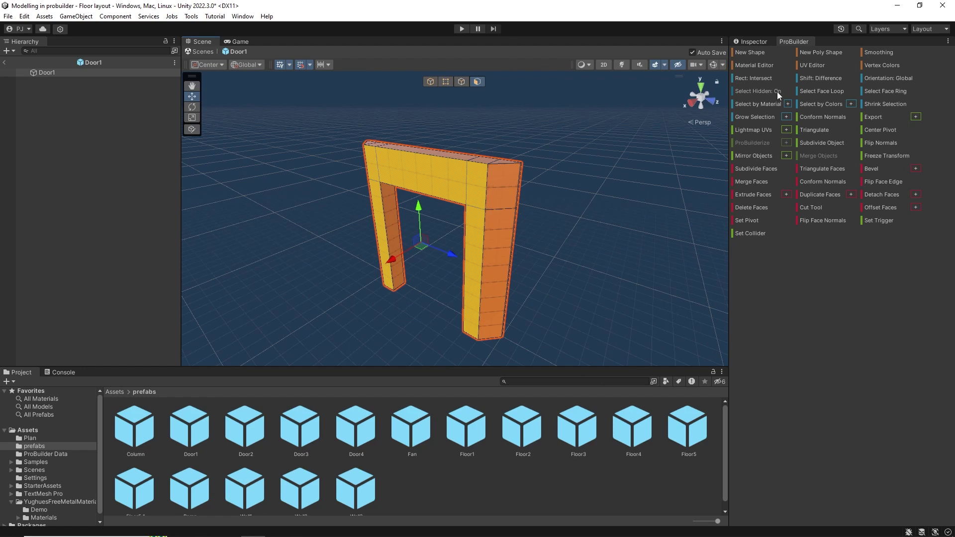
left_click_drag(320, 109, 600, 364)
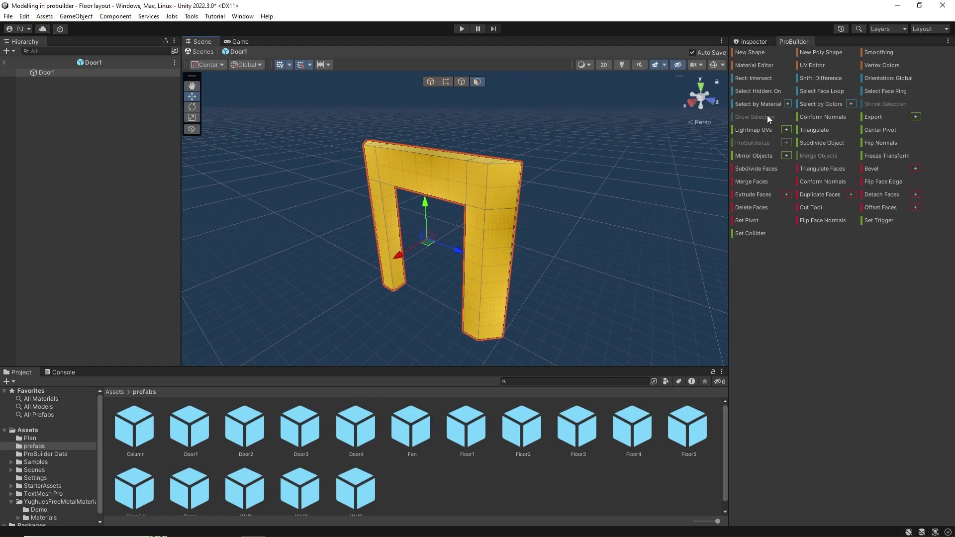
left_click(757, 65)
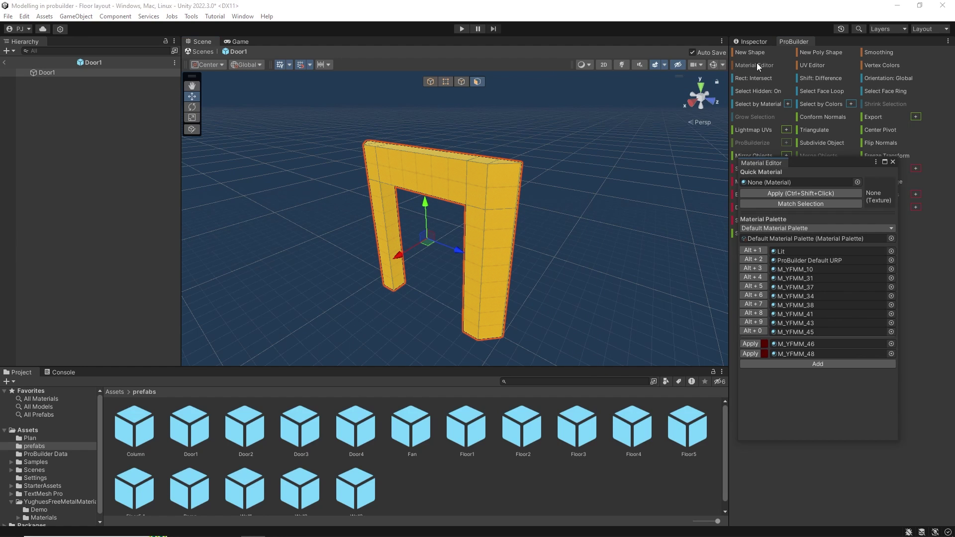
left_click(759, 330)
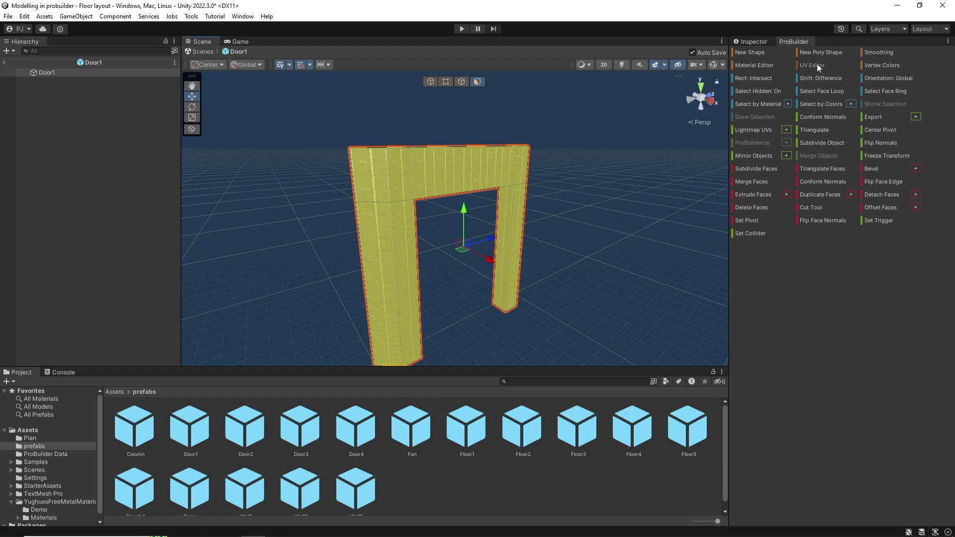
Convert Door1's UVs to manual, box-project them and fit them to the texture.
left_click(816, 63)
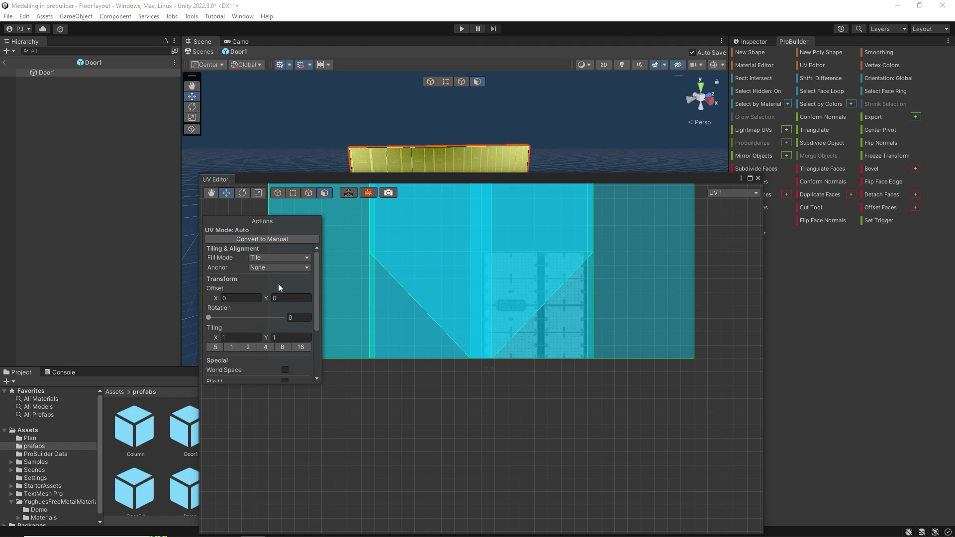
left_click(269, 238)
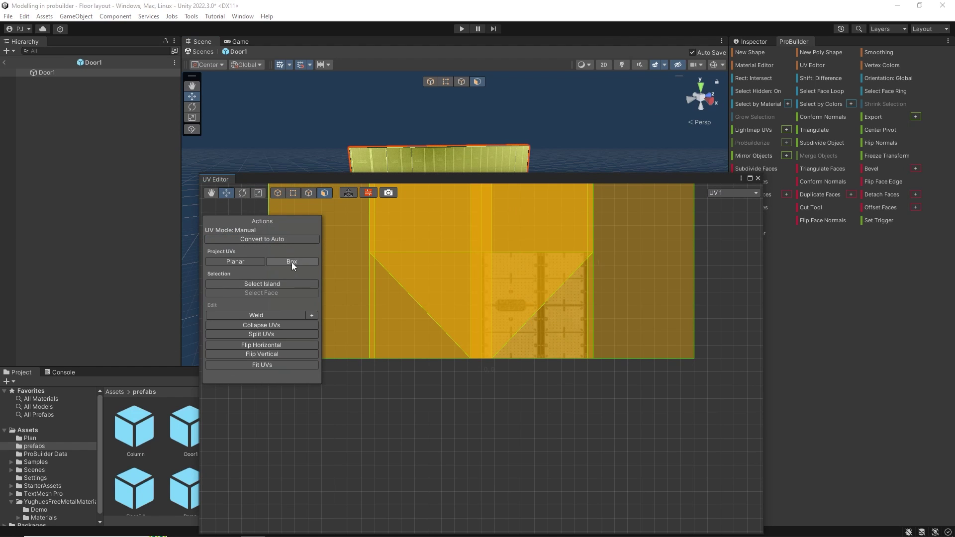
left_click(300, 262)
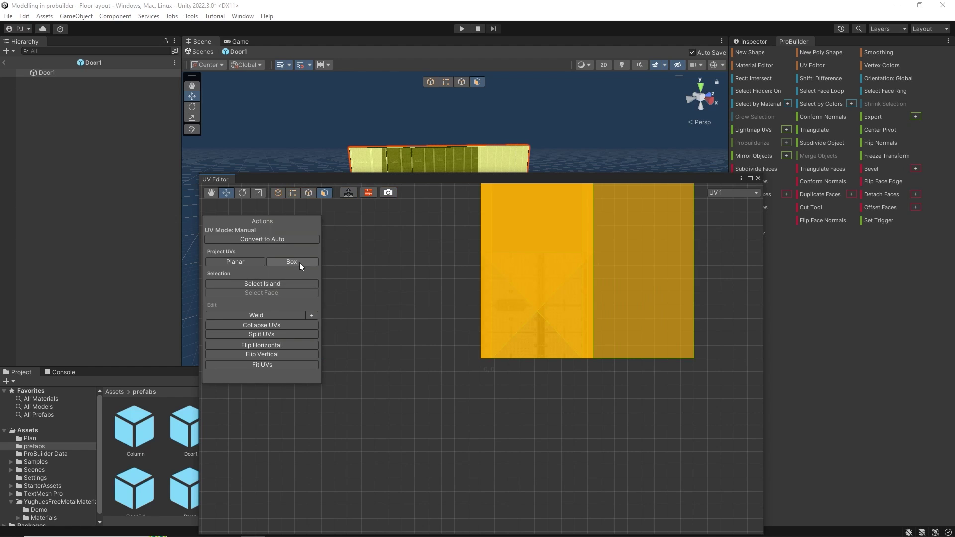
left_click(280, 365)
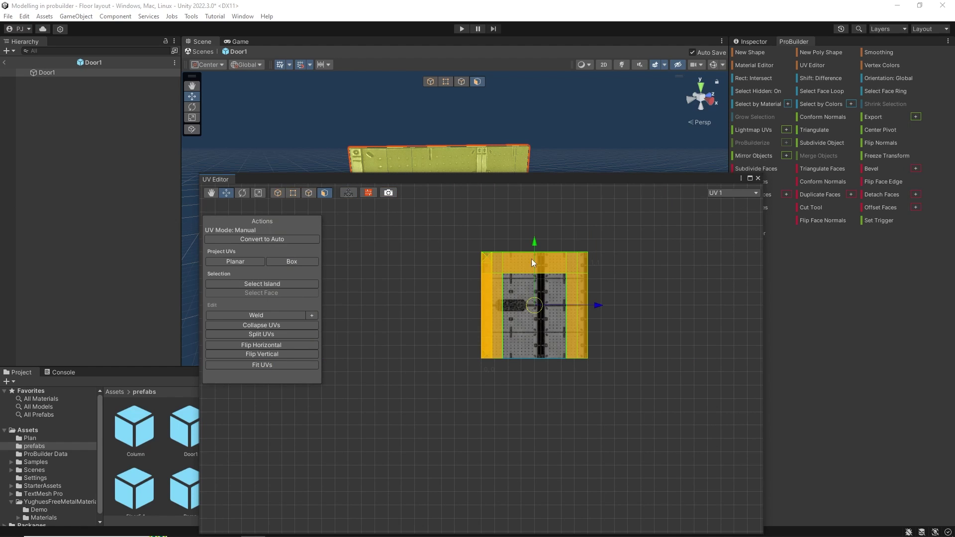
left_click(758, 178)
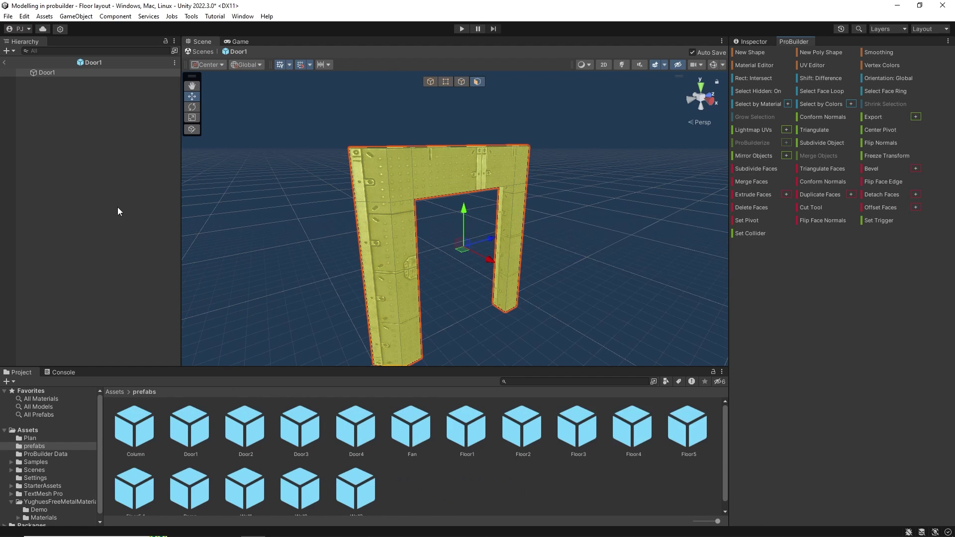
Duplicate the whole Door1 object and place the copy as a child of the original.
left_click(118, 207)
left_click_drag(543, 265, 35, 96, "alt")
left_click(41, 74)
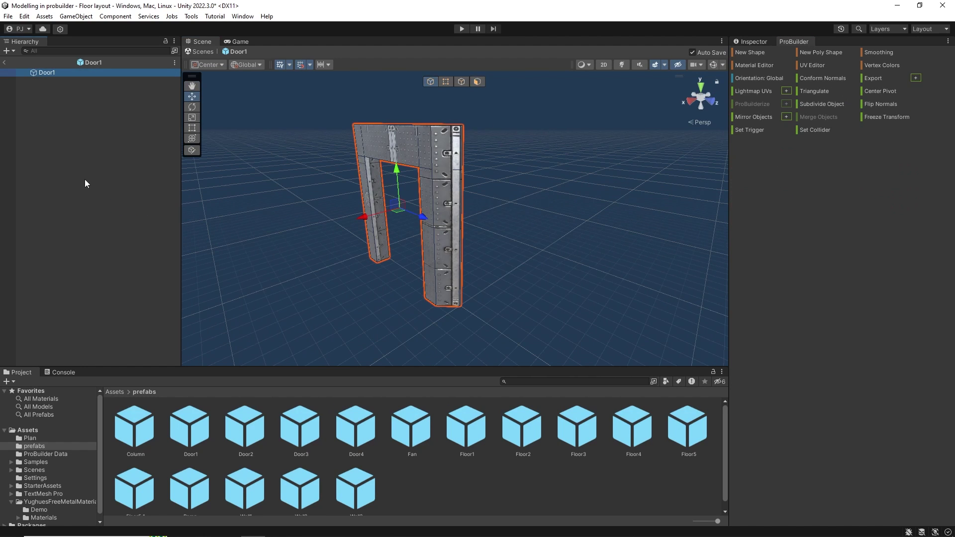
key("ctrl+d")
left_click(24, 16)
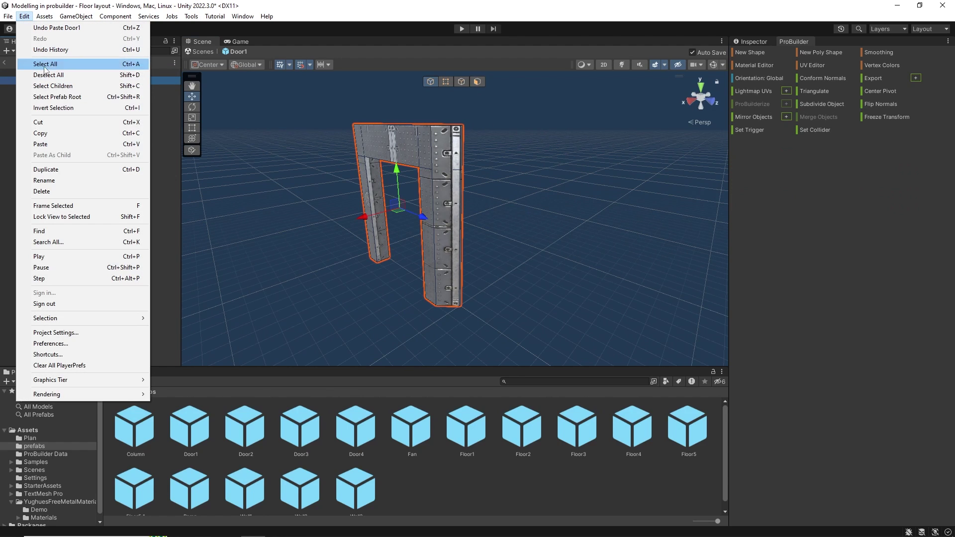
Mirror the child Door1 copy on the X axis with Duplicate turned off, and deselect it.
left_click(786, 117)
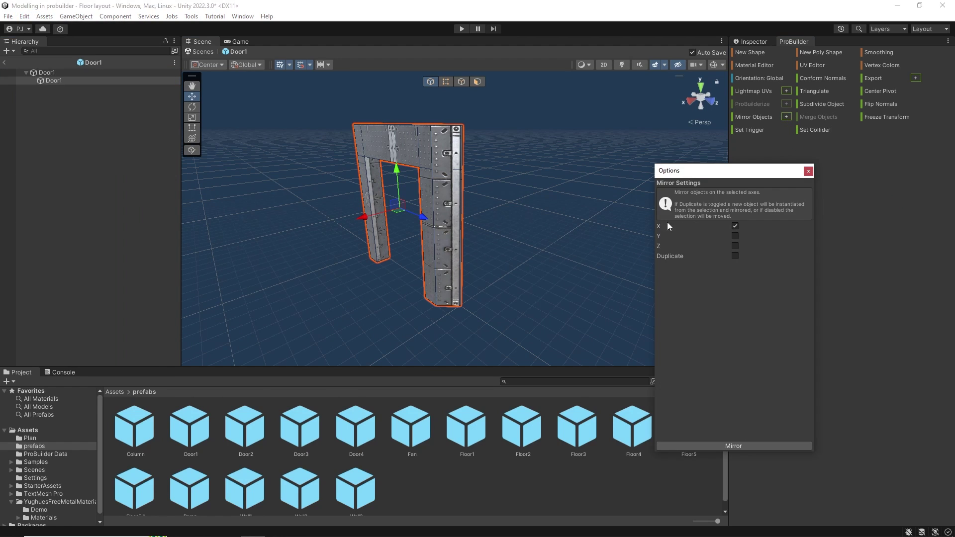
left_click(744, 446)
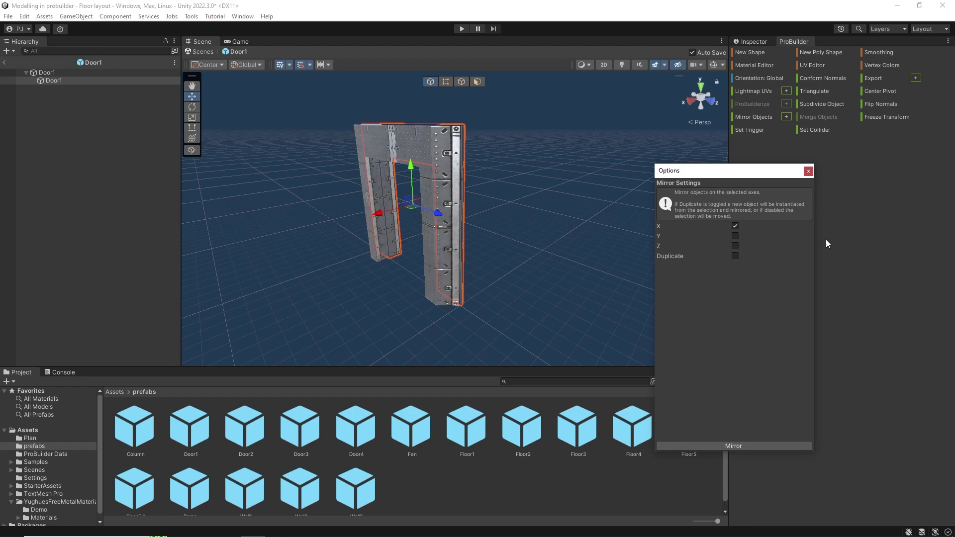
left_click(810, 171)
left_click_drag(542, 208, 641, 214, "alt")
left_click(414, 145)
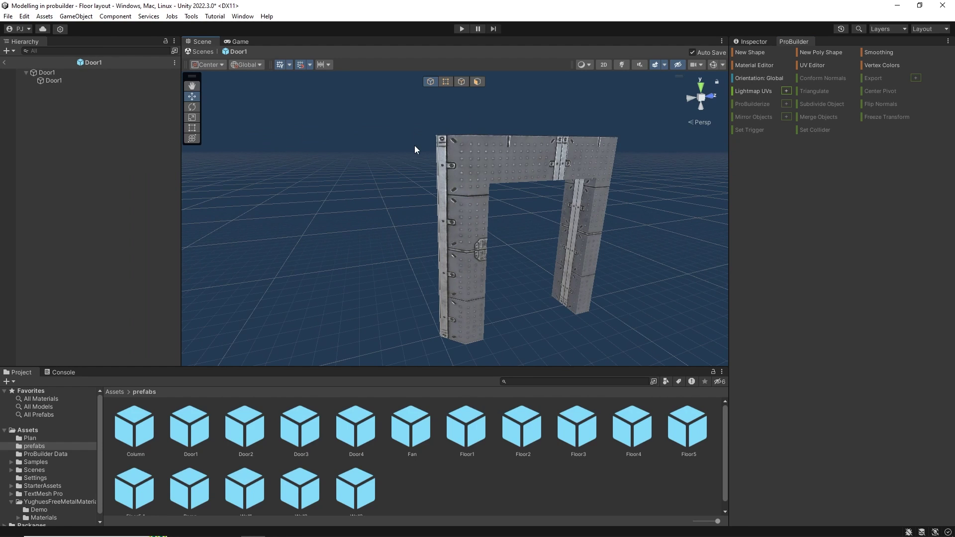
Leave the Door1 prefab and create a new material named emissive in the metal Materials folder.
left_click(5, 62)
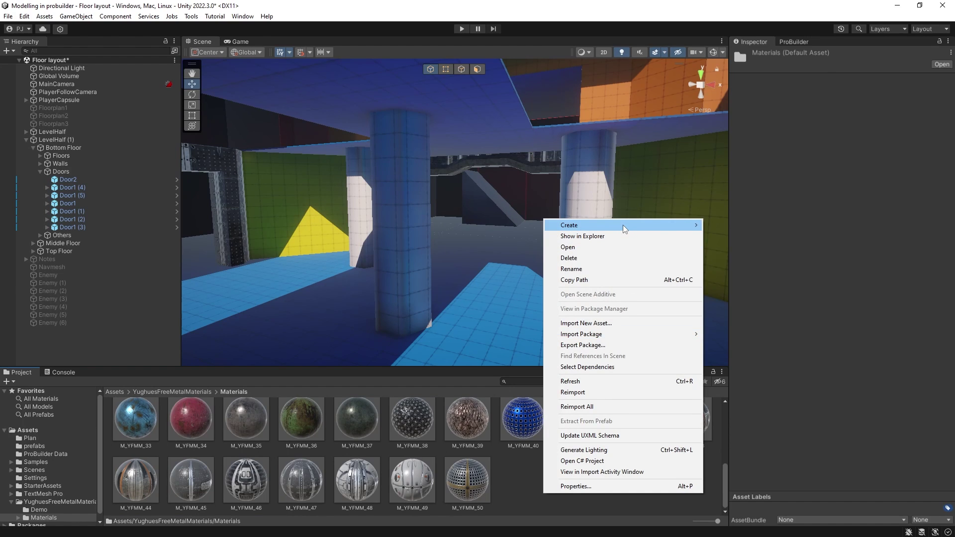
mouse_move(625, 229)
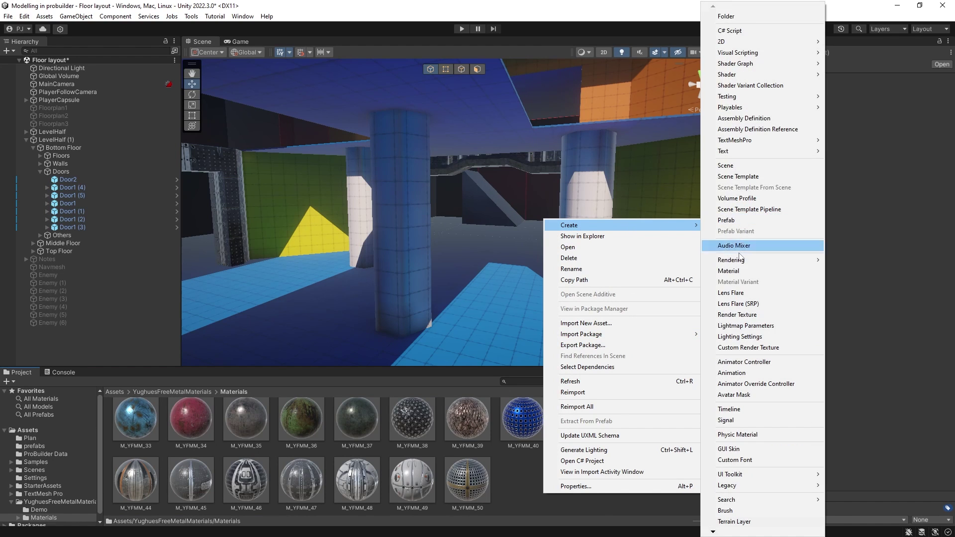
left_click(752, 271)
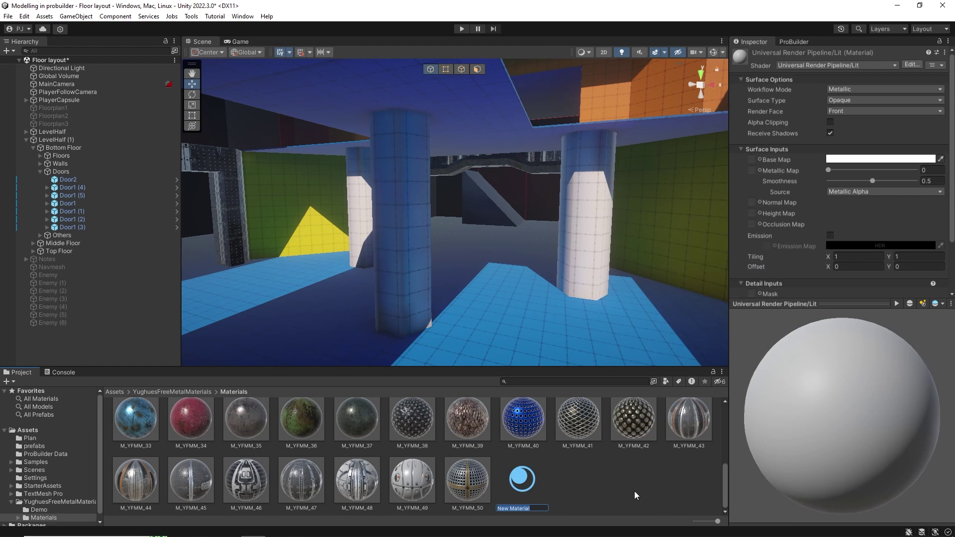
type("emissive")
key("Return")
Set the emissive material's base map colour to a light grey-blue.
left_click(880, 159)
left_click(848, 245)
left_click(884, 222)
left_click(945, 150)
Enable emission on the emissive material and give it a pale cyan HDR colour with its intensity raised.
left_click(830, 235)
left_click(872, 246)
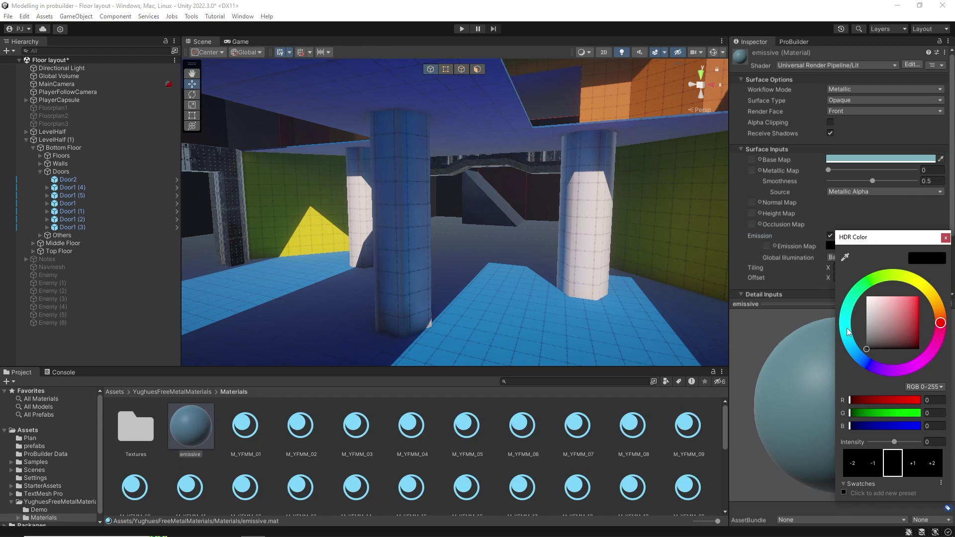
left_click(846, 328)
left_click(886, 321)
left_click(917, 467)
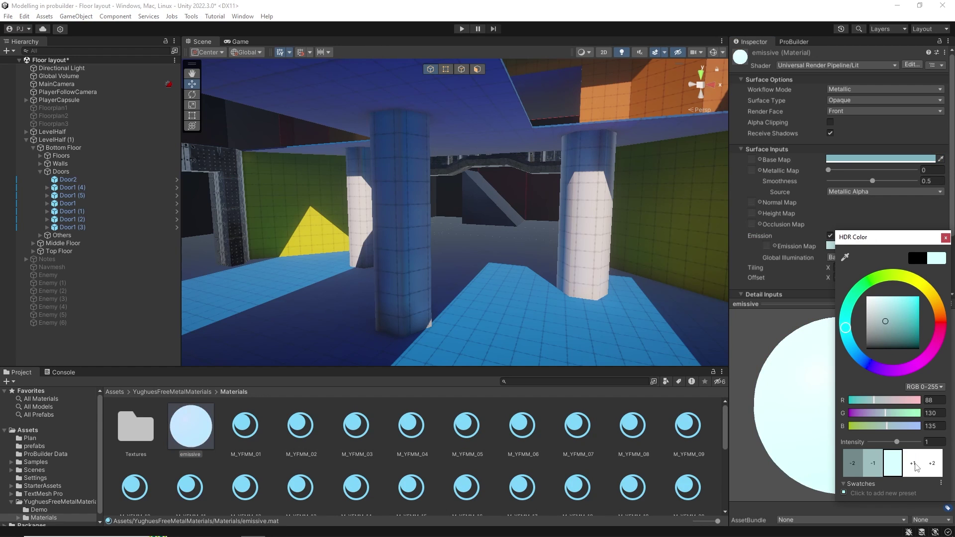
left_click(913, 465)
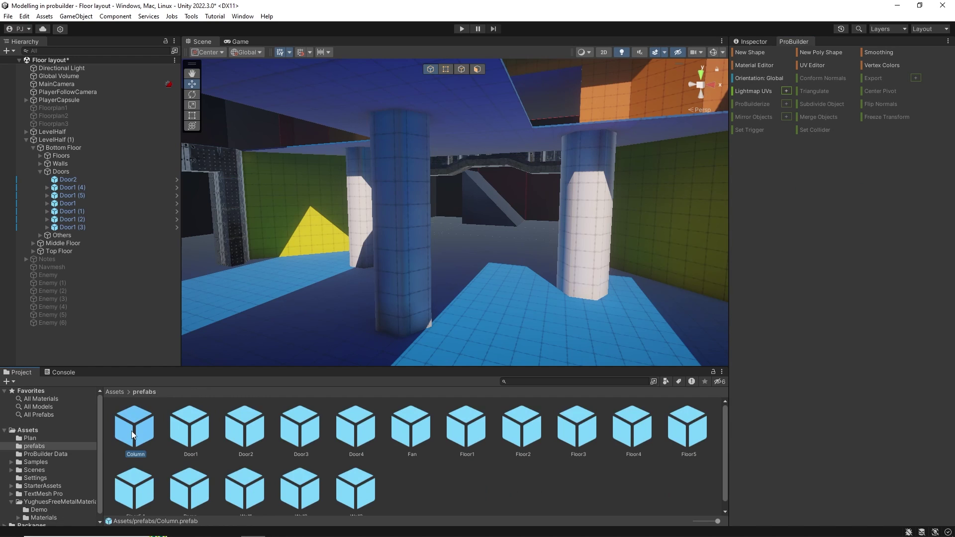
Open the Column prefab and set the cylinder's sides count to 12.
double_click(134, 435)
right_click_drag(397, 218, 460, 228)
middle_click_drag(460, 228, 577, 268)
right_click_drag(577, 269, 593, 288)
middle_click_drag(593, 288, 586, 330)
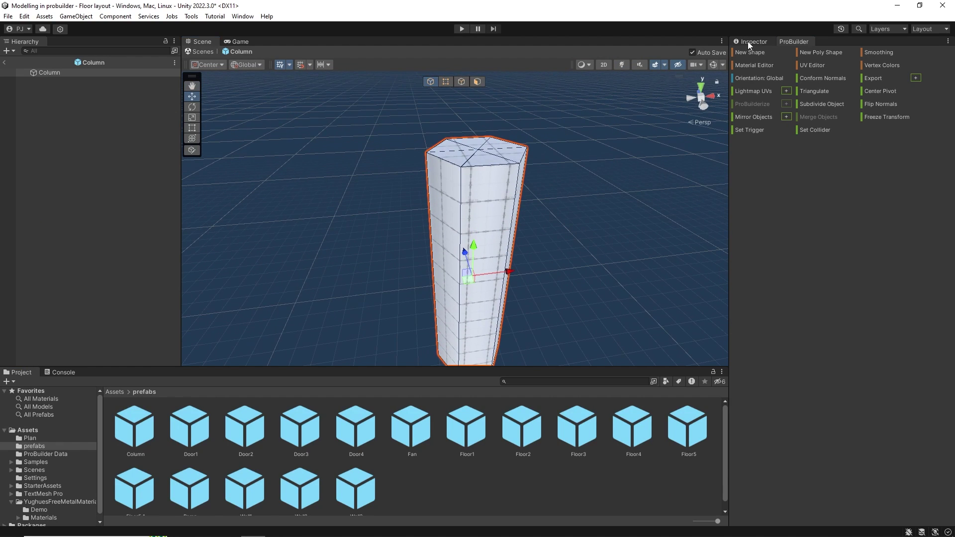
left_click(748, 41)
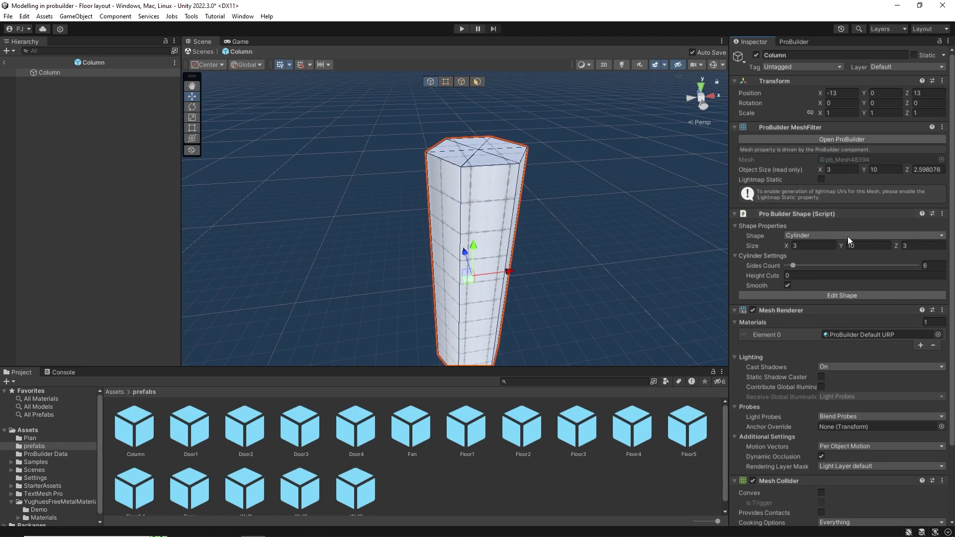
left_click(940, 267)
type("12")
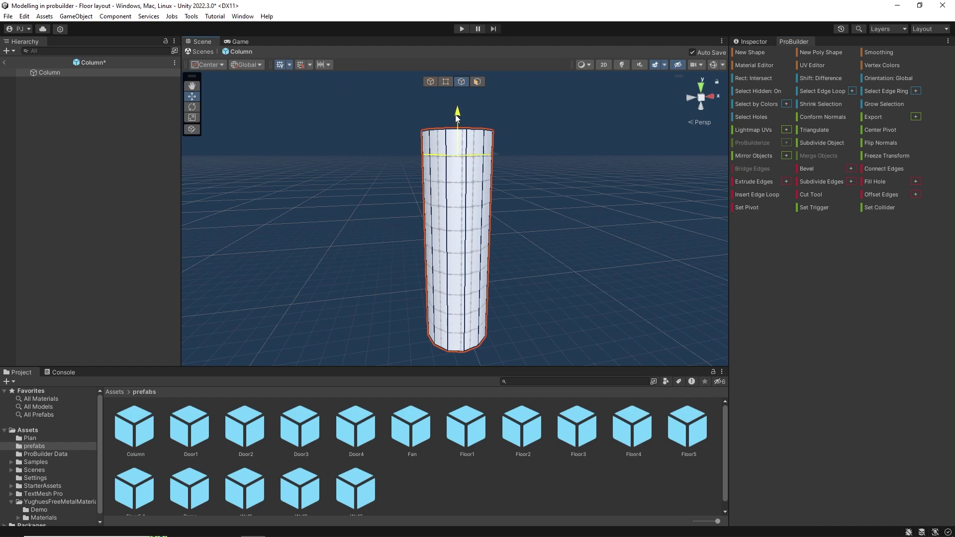
Insert horizontal edge loops around the column, placing pairs near the top and the base and others around the middle.
left_click_drag(456, 115, 455, 116)
left_click(466, 209)
left_click(766, 194)
left_click_drag(458, 213, 458, 284)
left_click(466, 214)
left_click(765, 194)
left_click_drag(464, 201, 463, 127)
left_click(467, 204)
left_click(763, 195)
left_click_drag(464, 211, 472, 272)
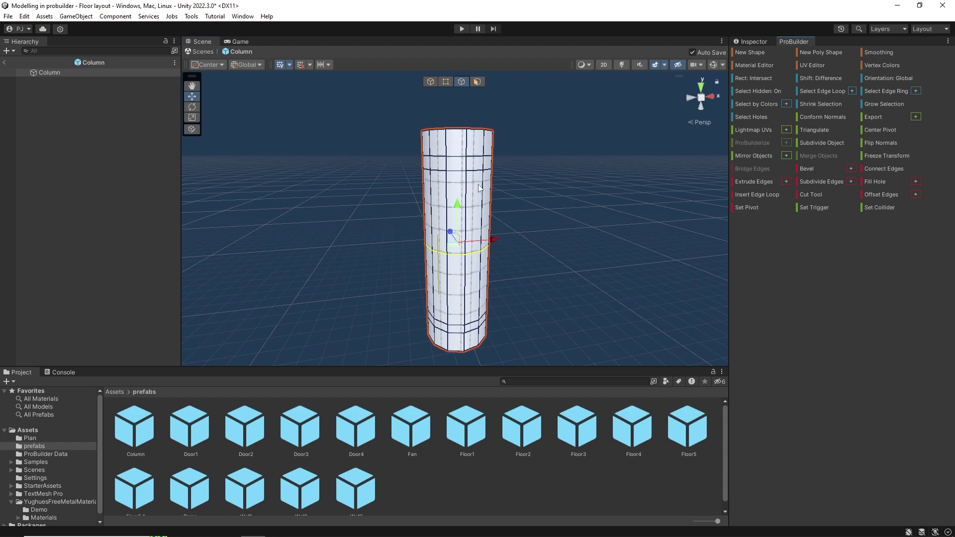
left_click(475, 275)
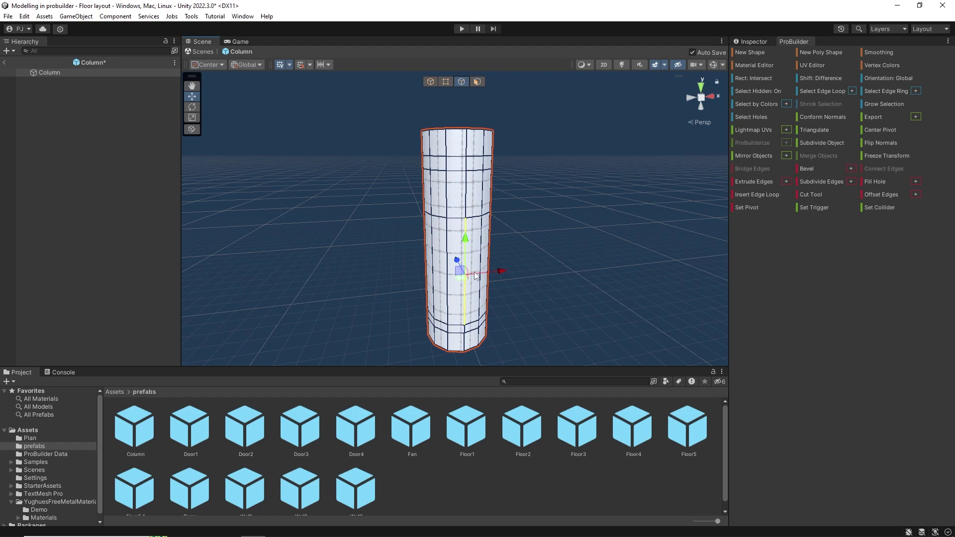
Select the full ring of faces around the column's middle and scale it inward.
left_click(478, 81)
left_click(463, 248)
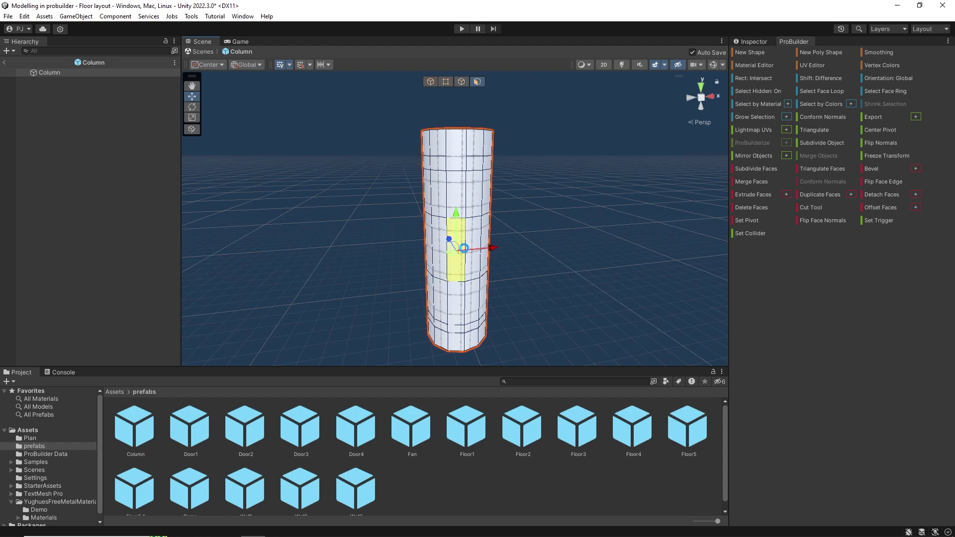
left_click(891, 92)
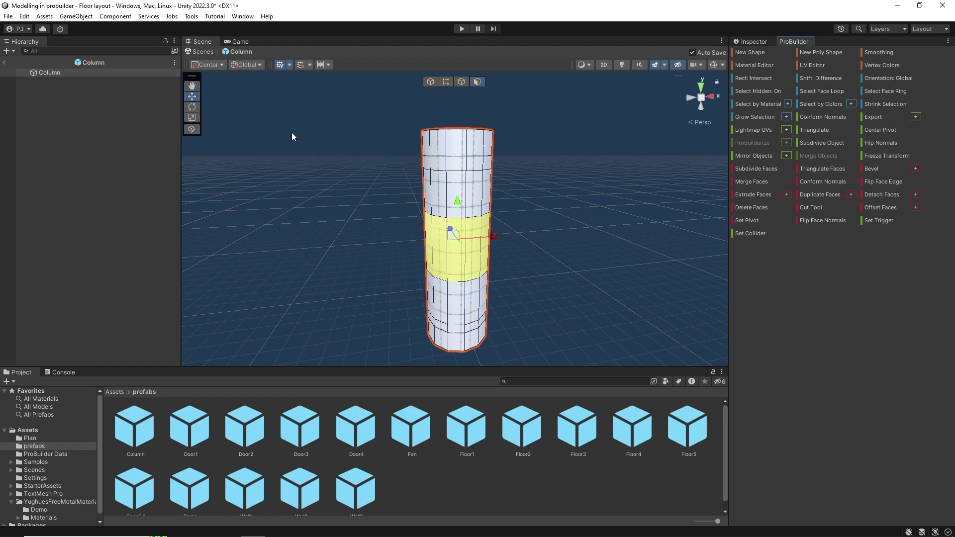
left_click(192, 118)
left_click_drag(457, 239, 431, 323)
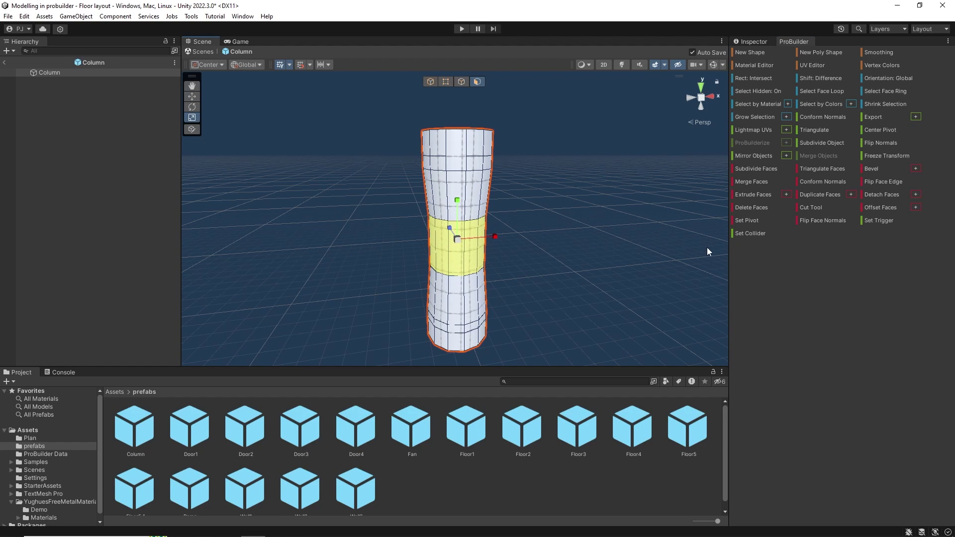
Extrude the middle ring and the narrow ring below the cap inward by face normal, shrinking the recessed faces vertically.
left_click(785, 195)
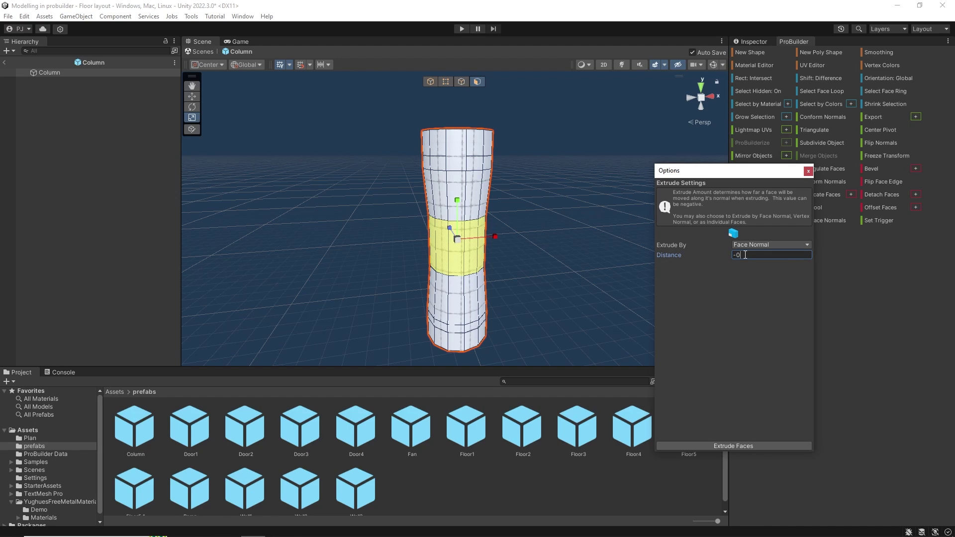
left_click(750, 446)
middle_click_drag(576, 279, 552, 133)
scroll(529, 187, "up", 2)
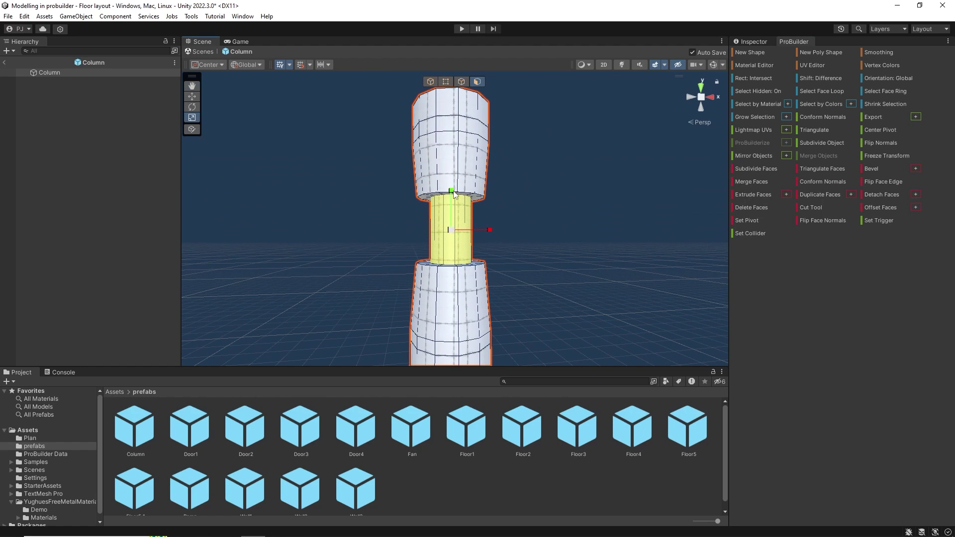
left_click_drag(452, 193, 454, 212)
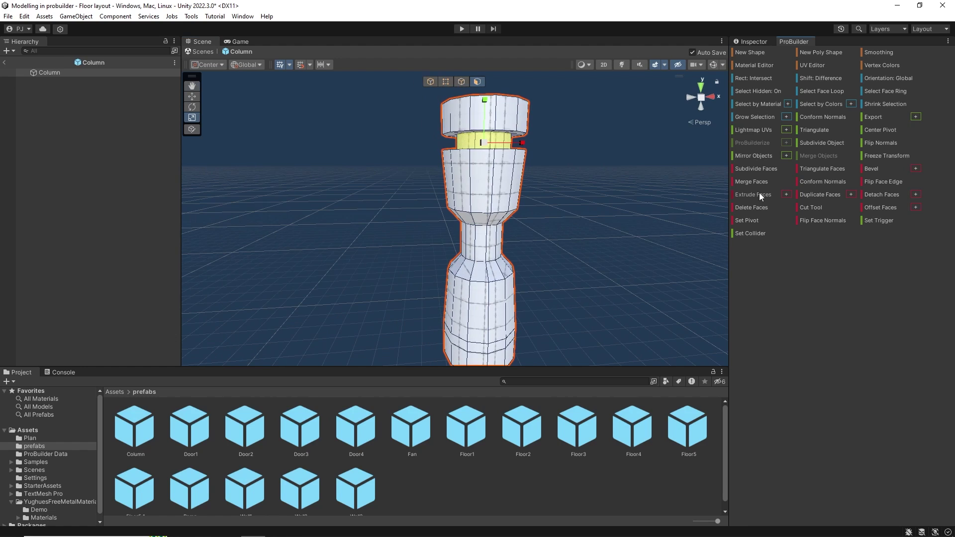
left_click(759, 195)
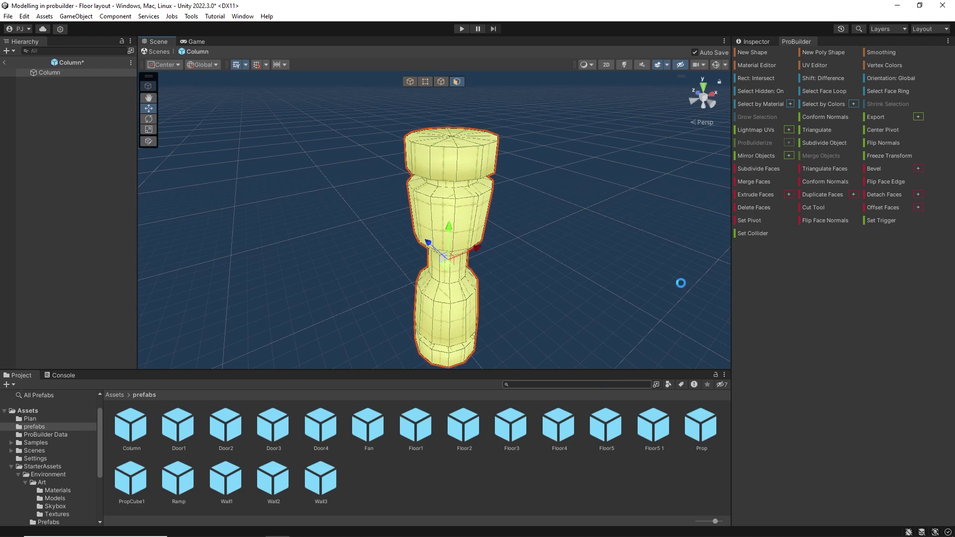
Apply the palette material M_YFMM_24 to all faces of the column.
left_click(758, 66)
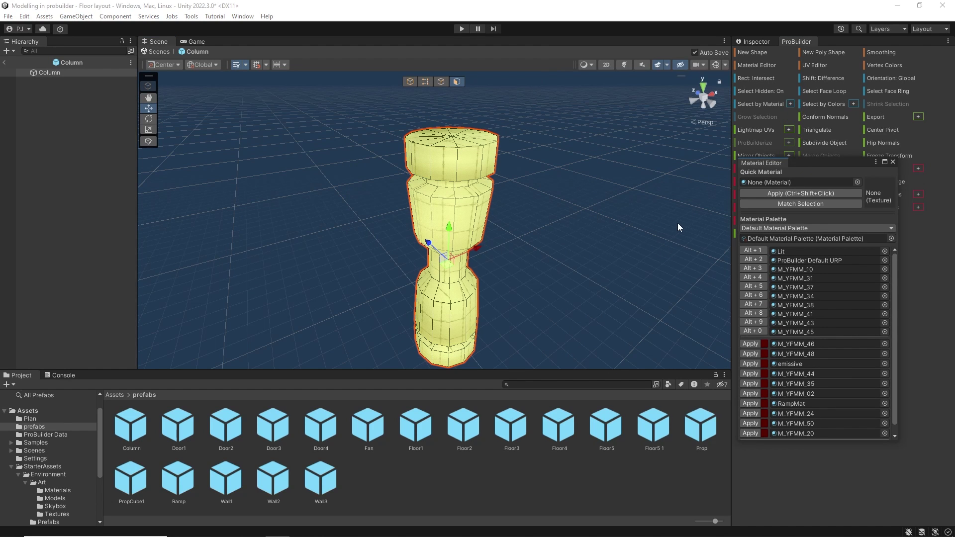
left_click(754, 413)
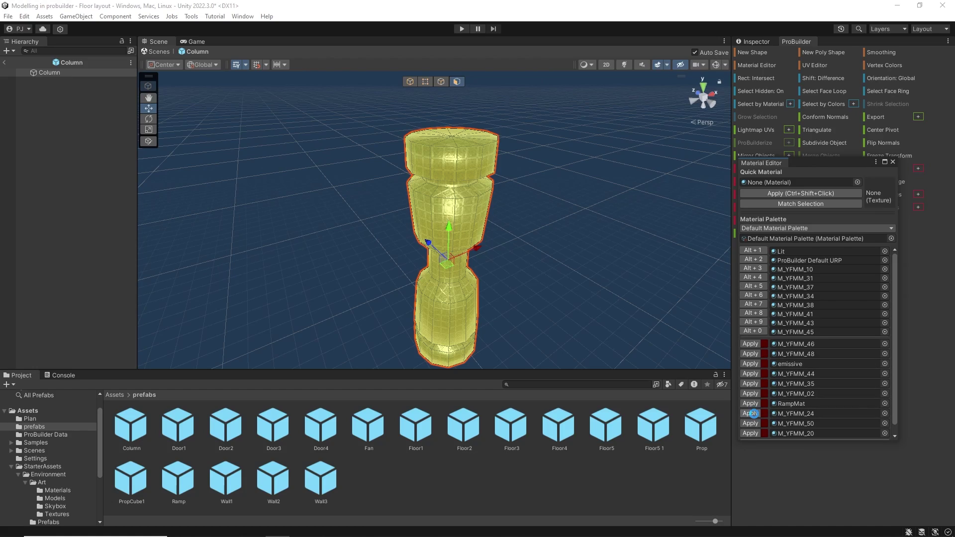
left_click(893, 162)
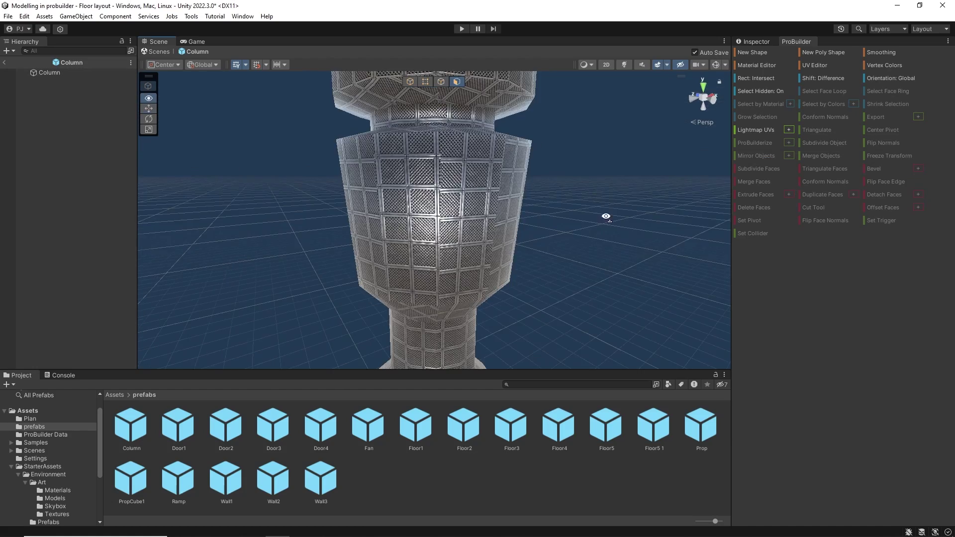
Select the textured column and open its UV layout in the UV editor.
right_click_drag(605, 215, 475, 226)
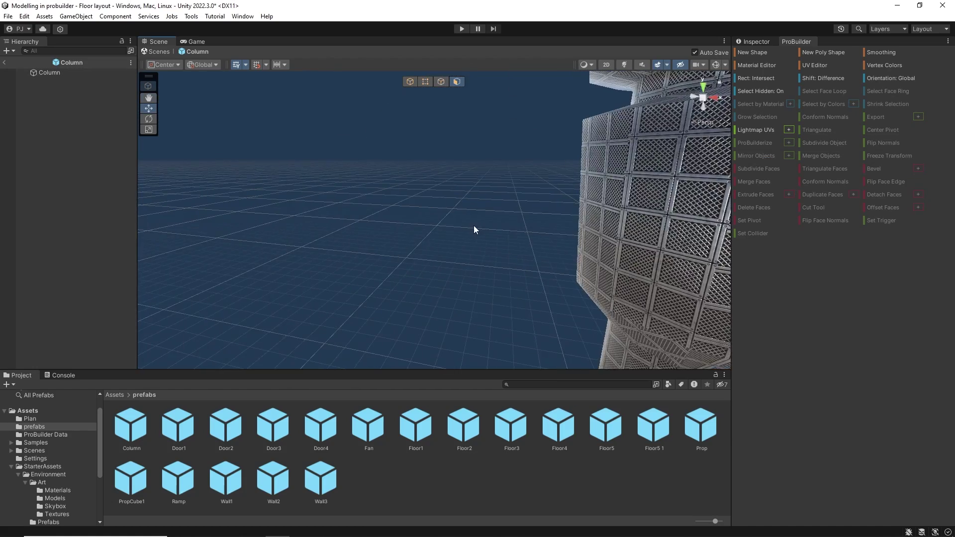
middle_click_drag(475, 226, 438, 237)
left_click(438, 237)
key("f")
left_click(816, 64)
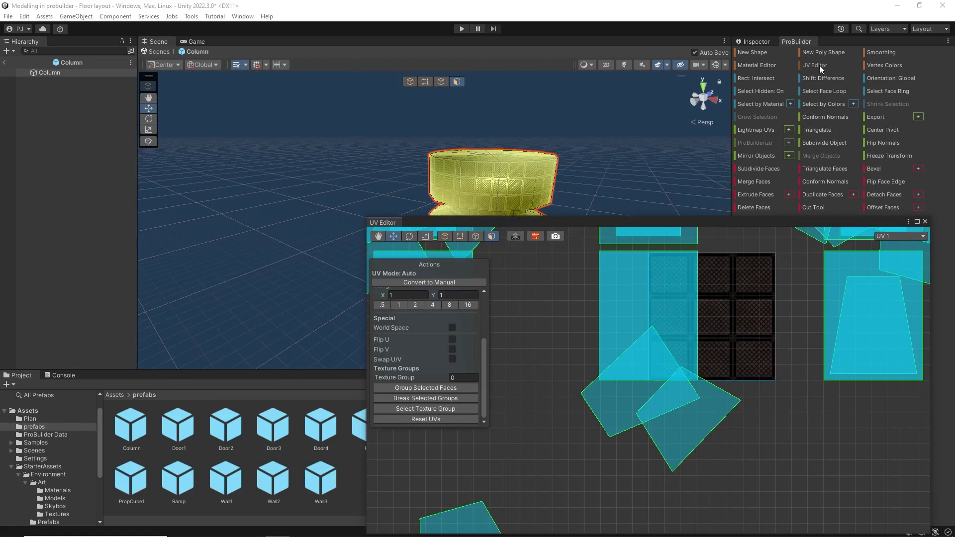
scroll(793, 363, "down", 8)
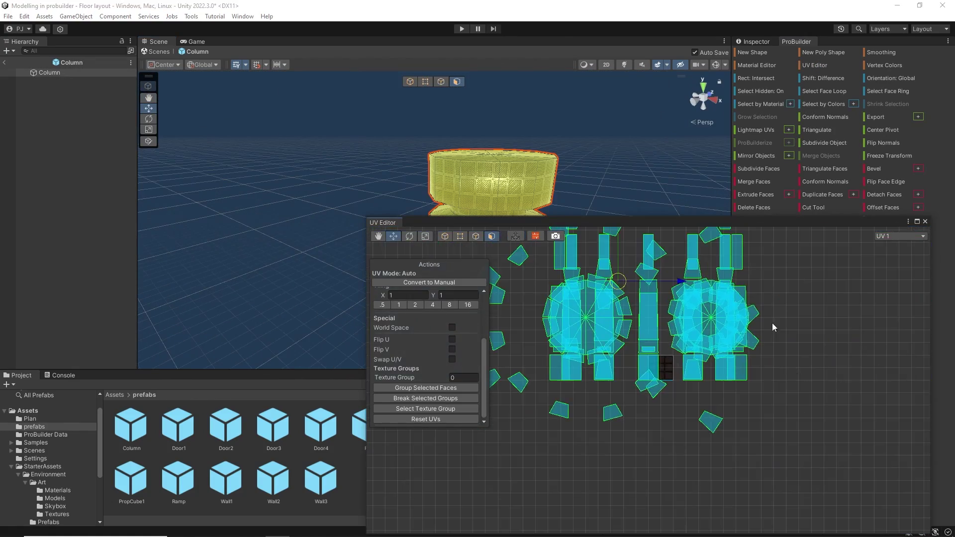
middle_click_drag(773, 324, 845, 443)
scroll(844, 442, "down", 2)
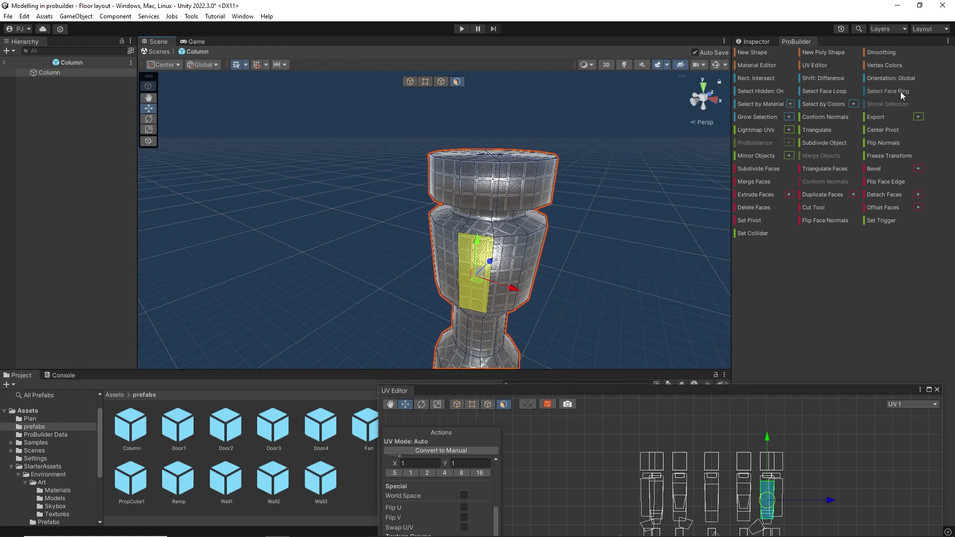
Select the ring of tall faces on the column's upper body, convert its UVs to manual and box-project them.
left_click(901, 92)
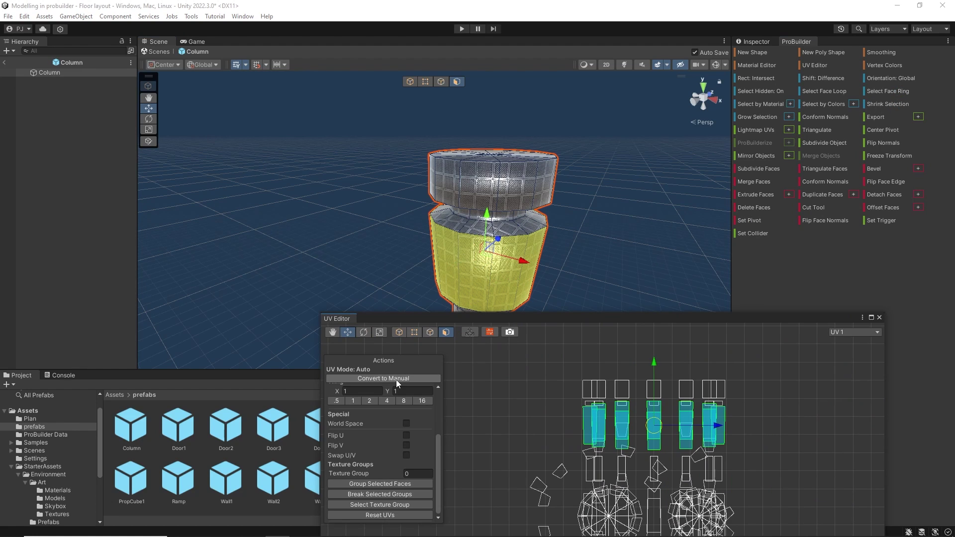
left_click(398, 380)
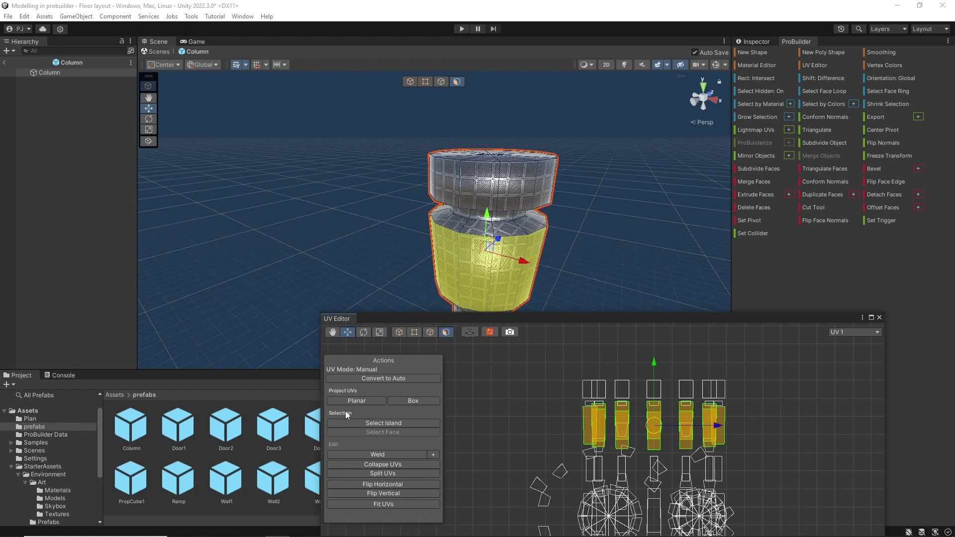
left_click(423, 401)
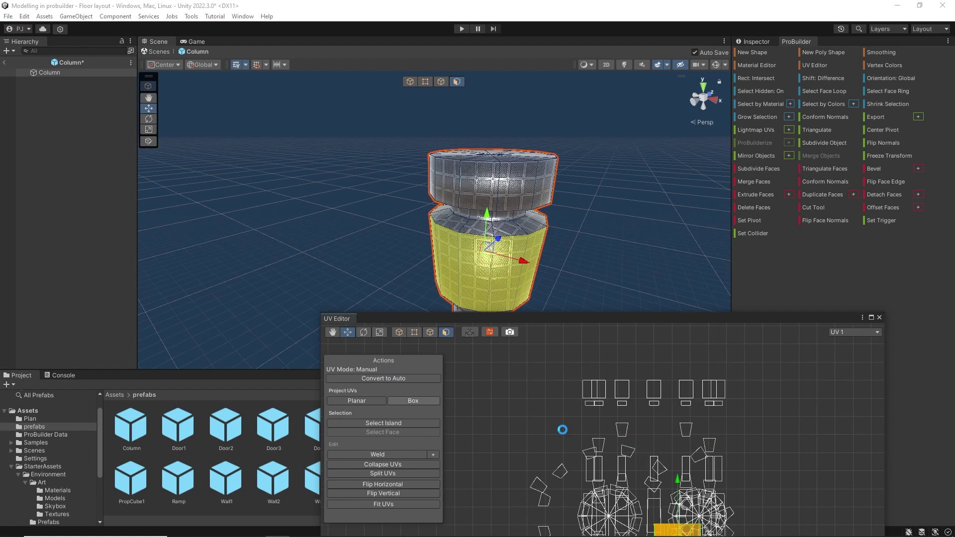
middle_click_drag(789, 470, 792, 355)
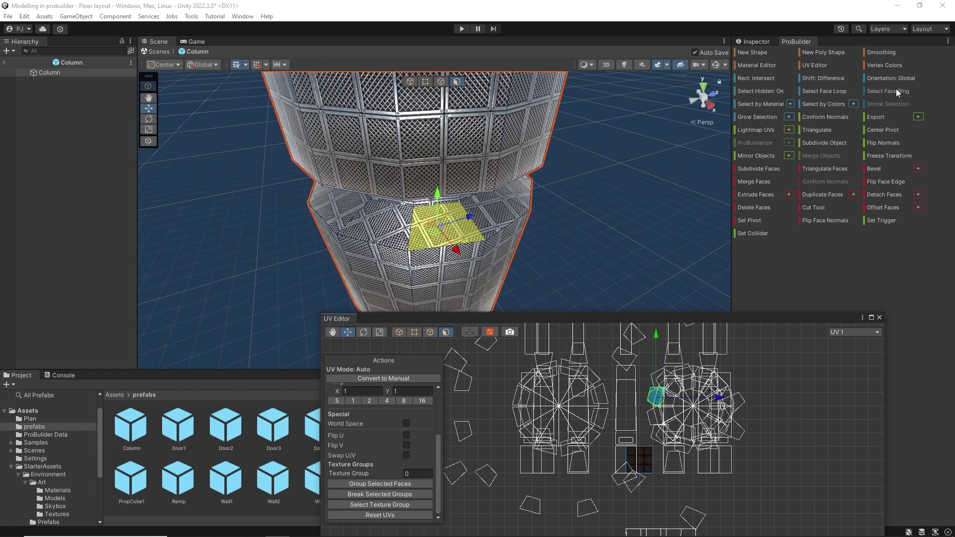
Select the sloped face ring below the upper groove, convert its UVs to manual and planar-project them.
left_click(896, 90)
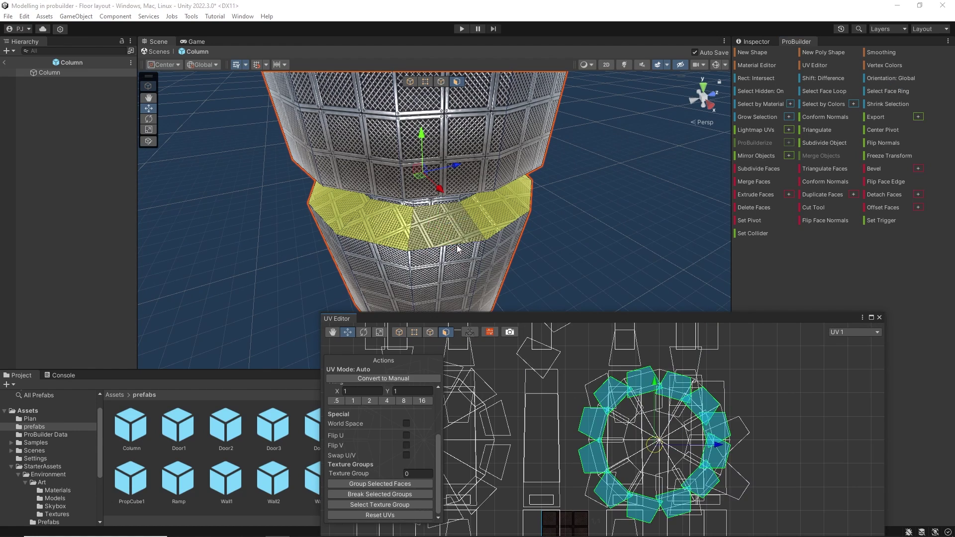
left_click(398, 378)
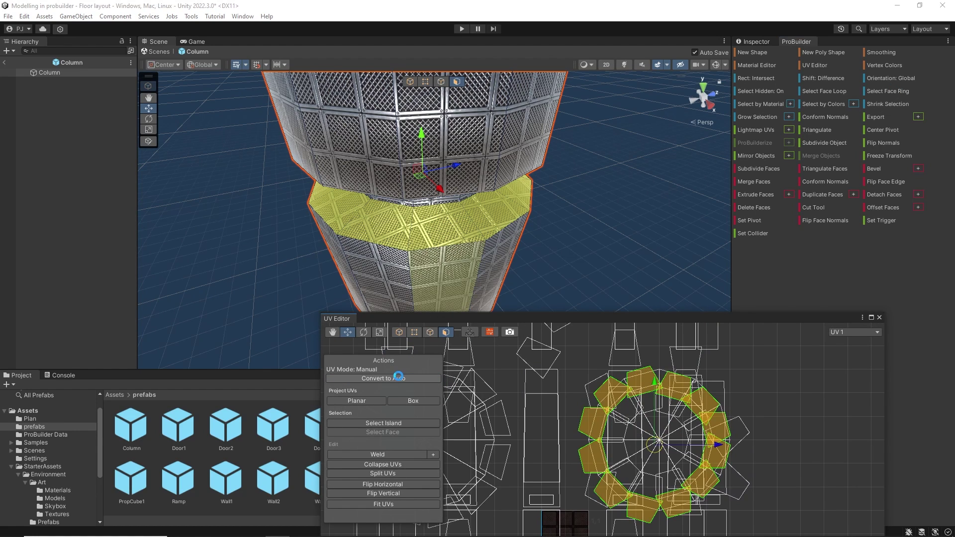
left_click(359, 401)
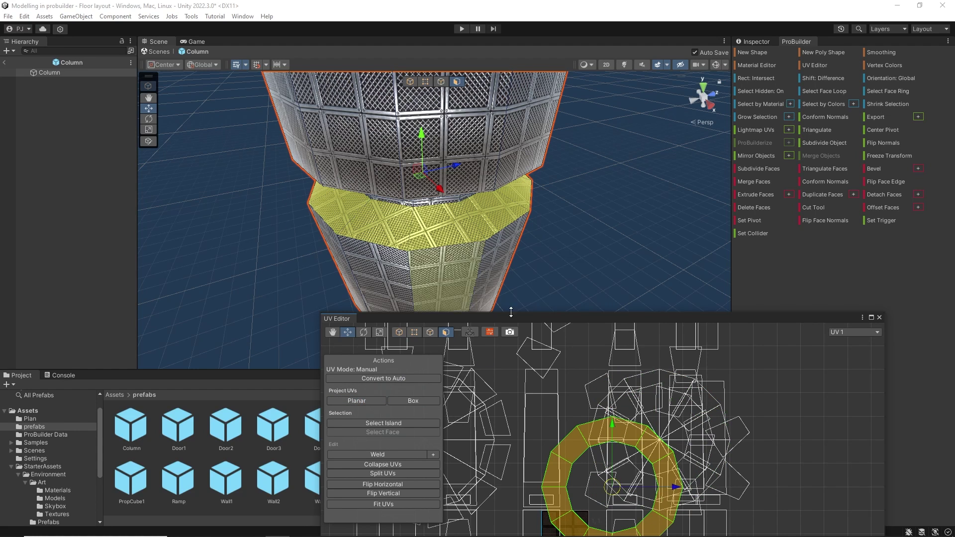
Move the sloped ring's UV island down onto the box-projected UVs below the rest of the layout.
scroll(690, 465, "down", 8)
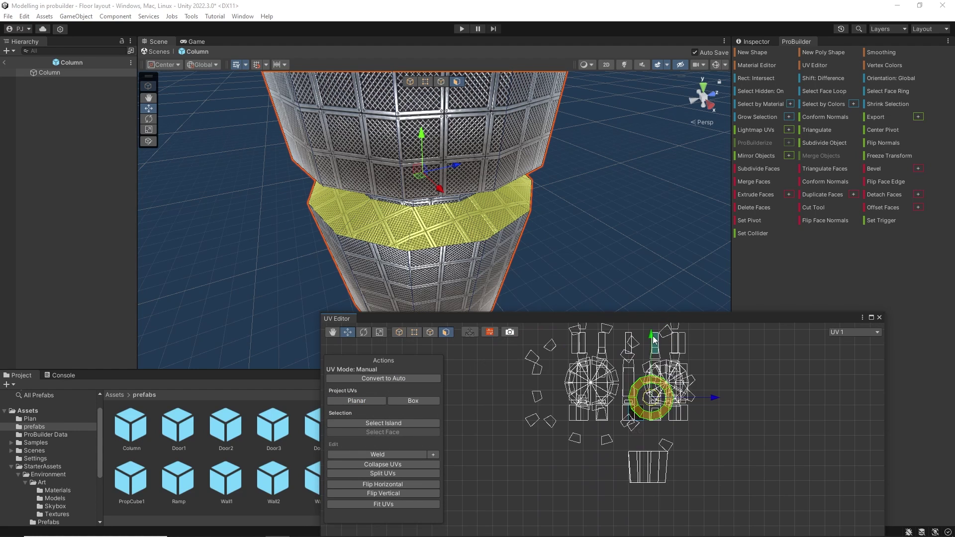
left_click_drag(653, 361, 656, 405)
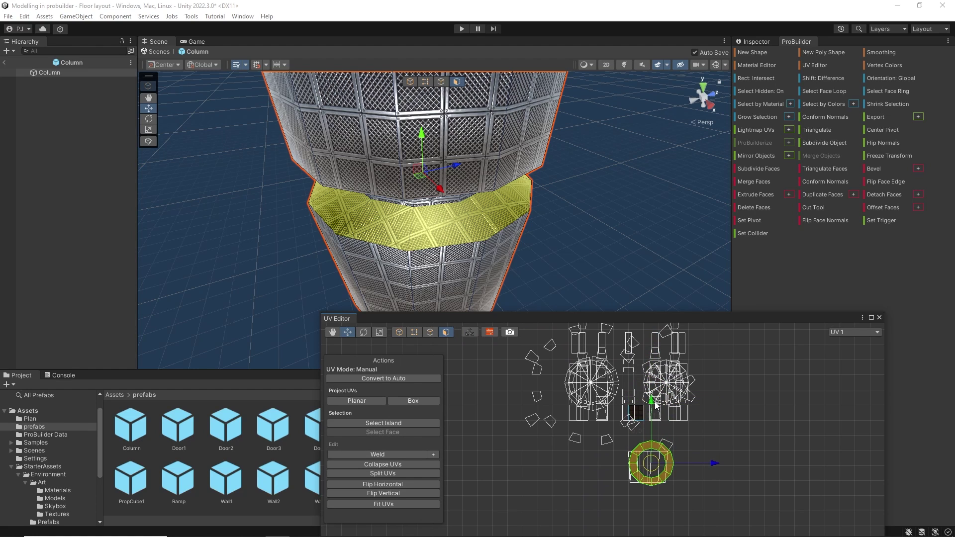
left_click_drag(714, 465, 712, 465)
left_click_drag(649, 405, 655, 412)
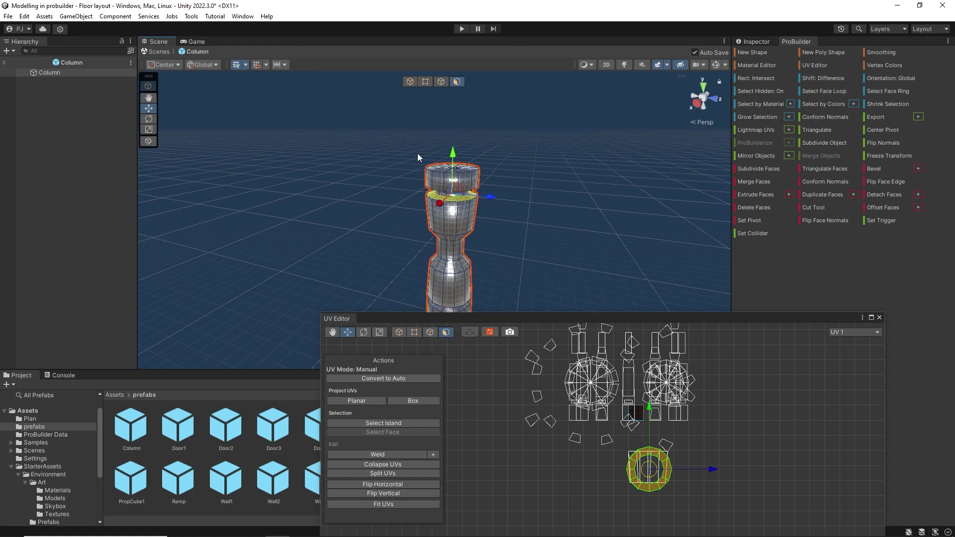
Select all faces of the column, convert their UVs to auto and reset them.
left_click_drag(403, 137, 571, 312)
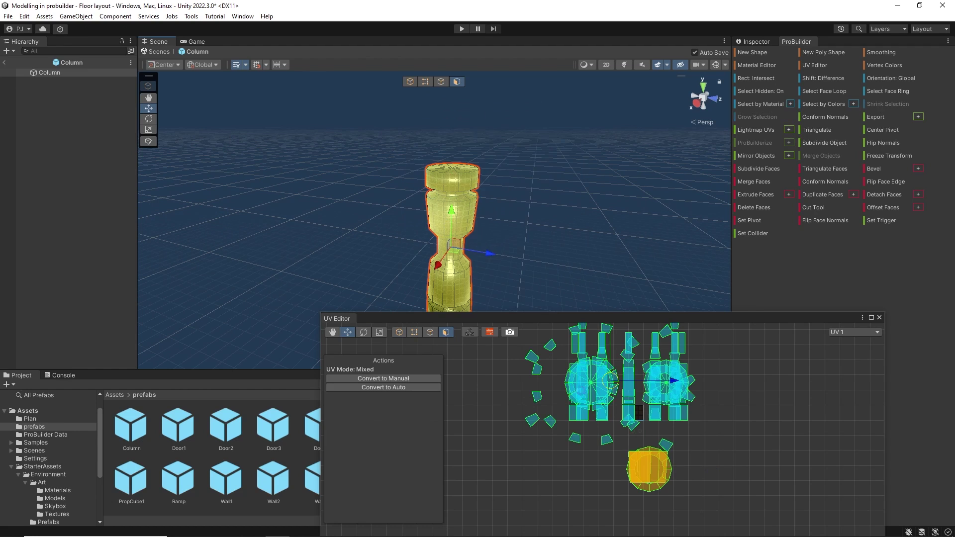
left_click(396, 389)
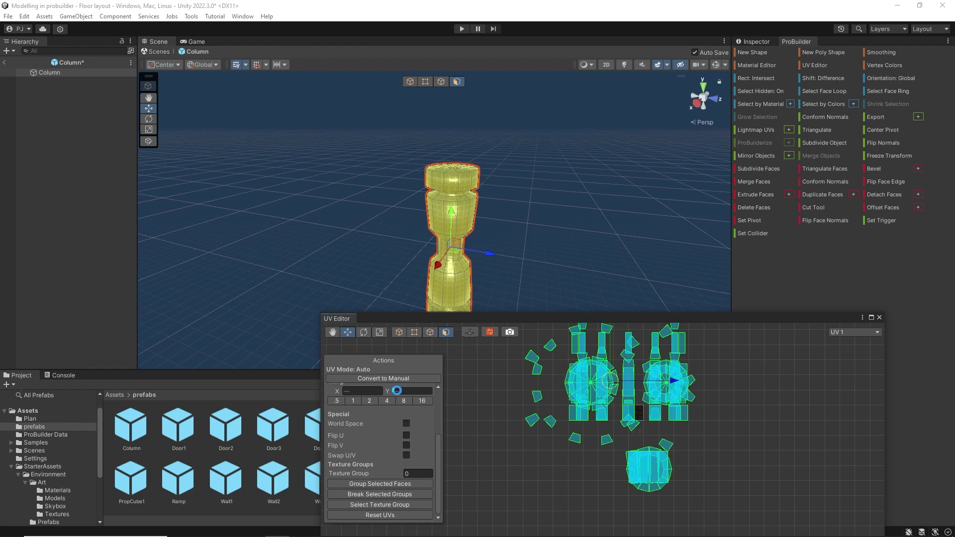
left_click(382, 517)
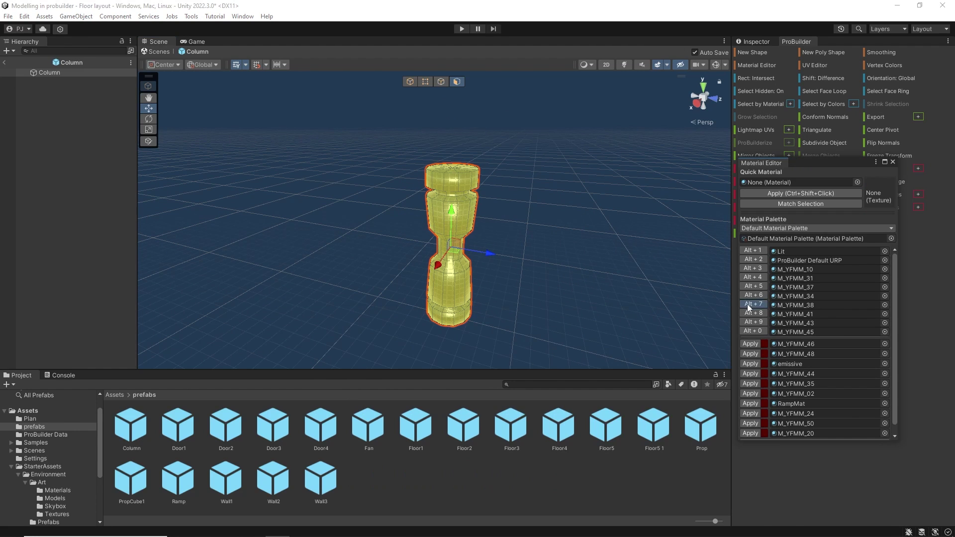
Apply the M_YFMM_38 material to all of the column's faces and deselect them.
left_click(752, 304)
left_click(893, 162)
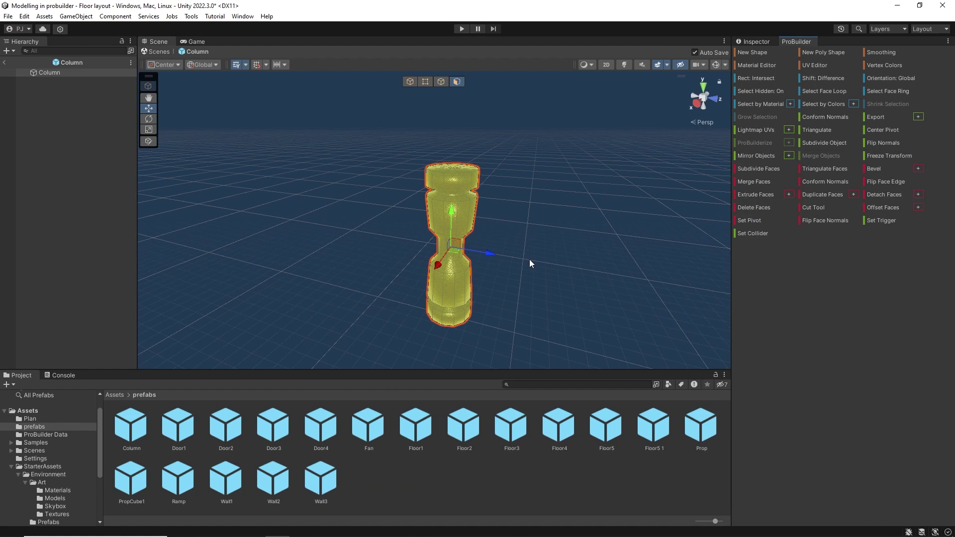
left_click(503, 312)
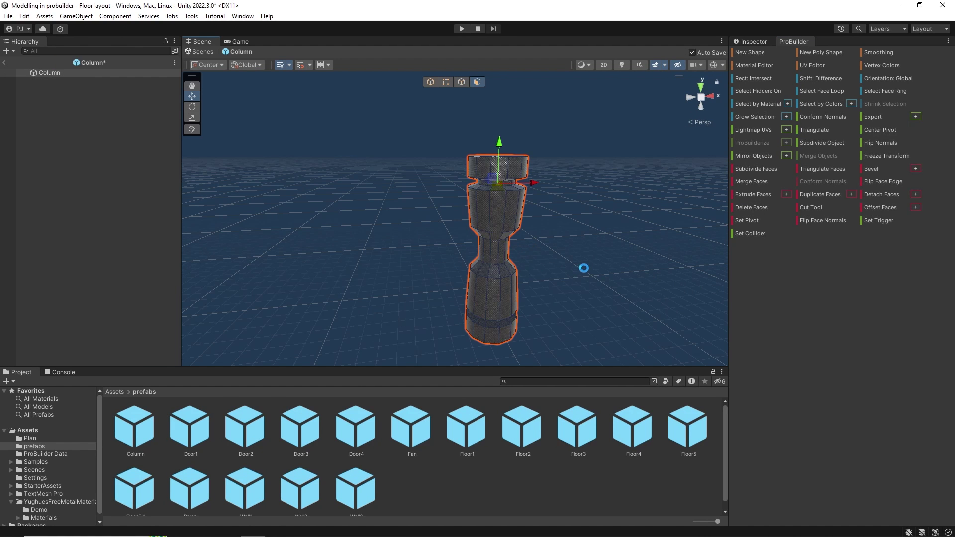
Select the face loop in the column's upper groove and apply the emissive material to it.
scroll(586, 272, "up", 5)
scroll(586, 271, "up", 2)
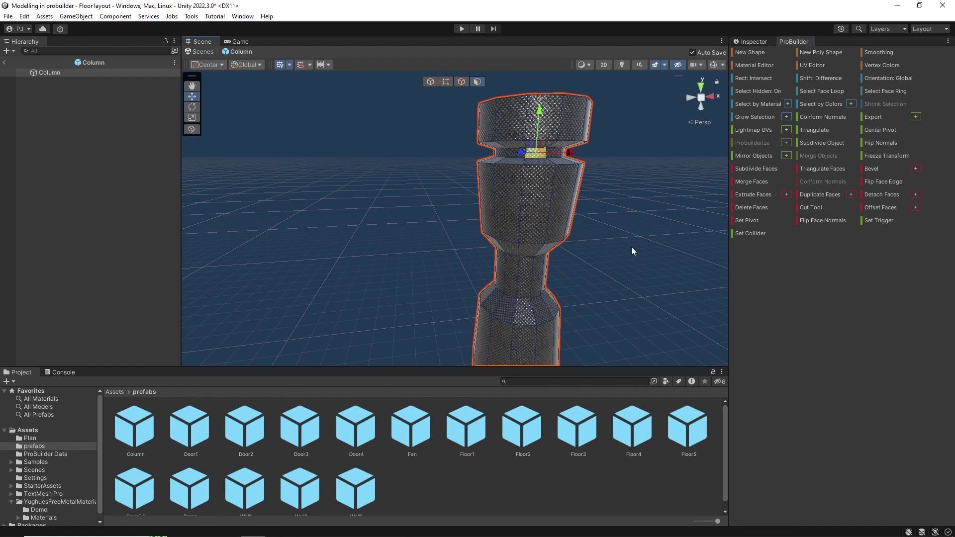
left_click(832, 92)
left_click(757, 65)
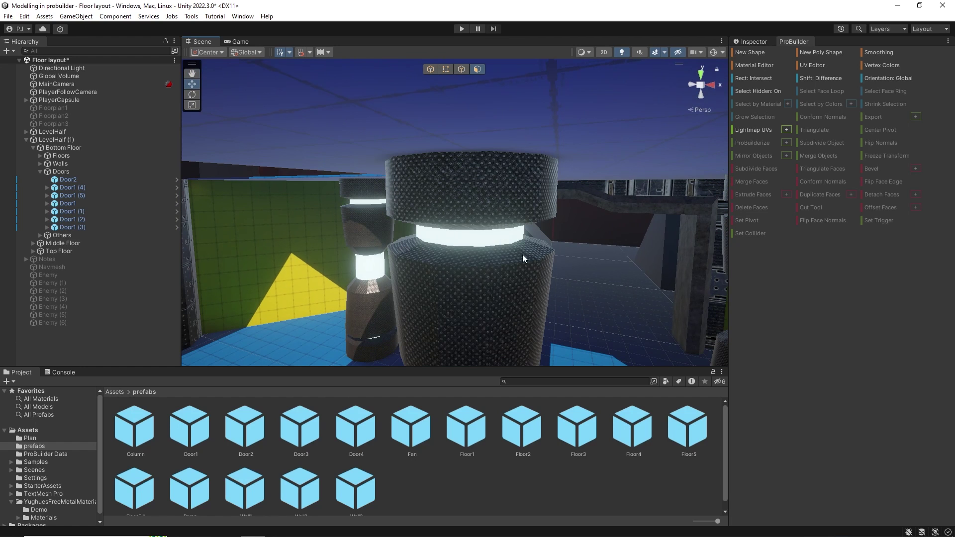
scroll(547, 258, "down", 3)
middle_click_drag(548, 296, 561, 263)
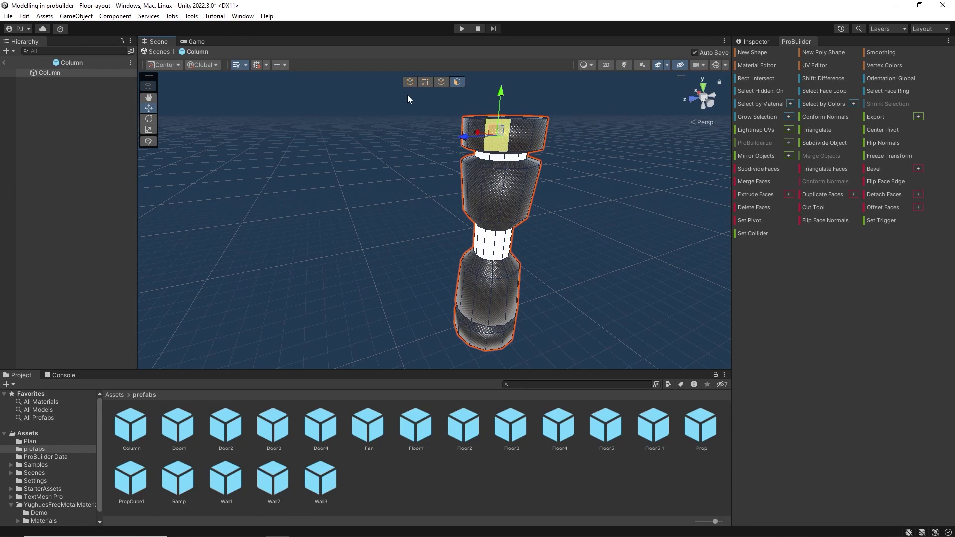
Select all faces of the column and clear their smoothing group.
left_click_drag(407, 94, 706, 366)
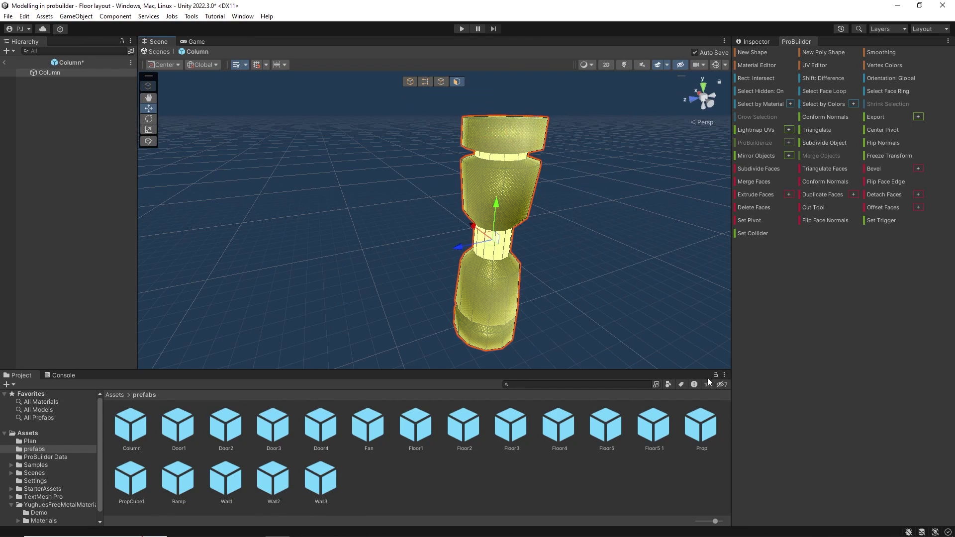
left_click(881, 53)
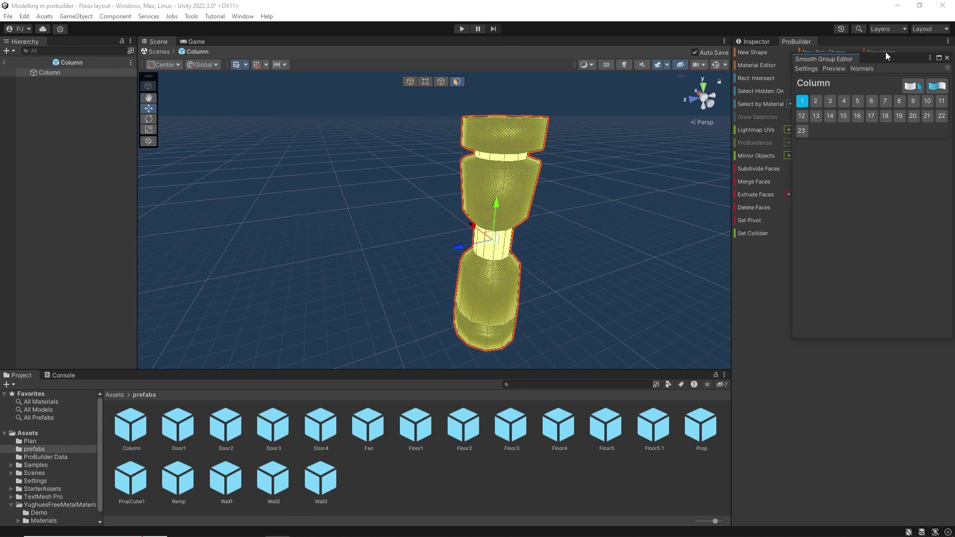
left_click(935, 87)
left_click(947, 58)
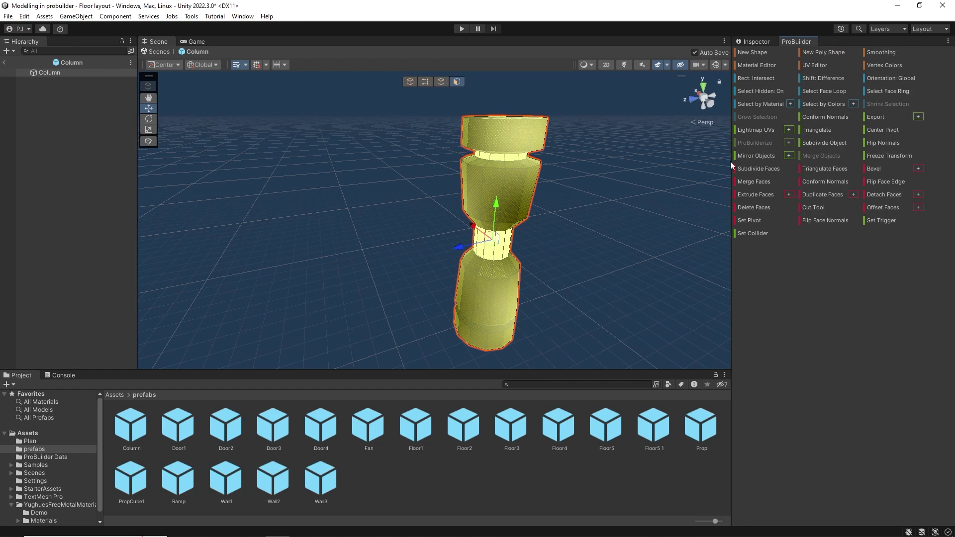
left_click(603, 258)
scroll(592, 285, "up", 4)
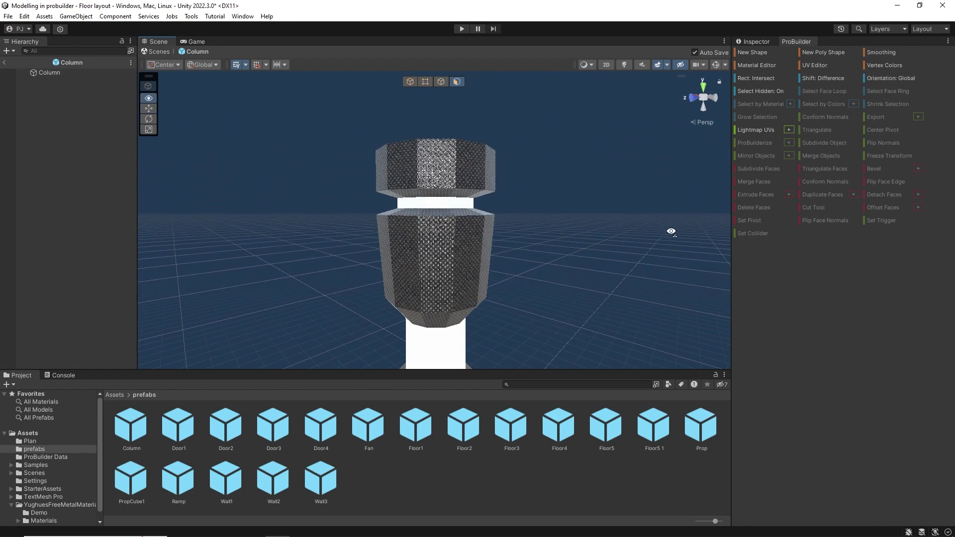
middle_click_drag(584, 298, 616, 333)
scroll(617, 318, "down", 8)
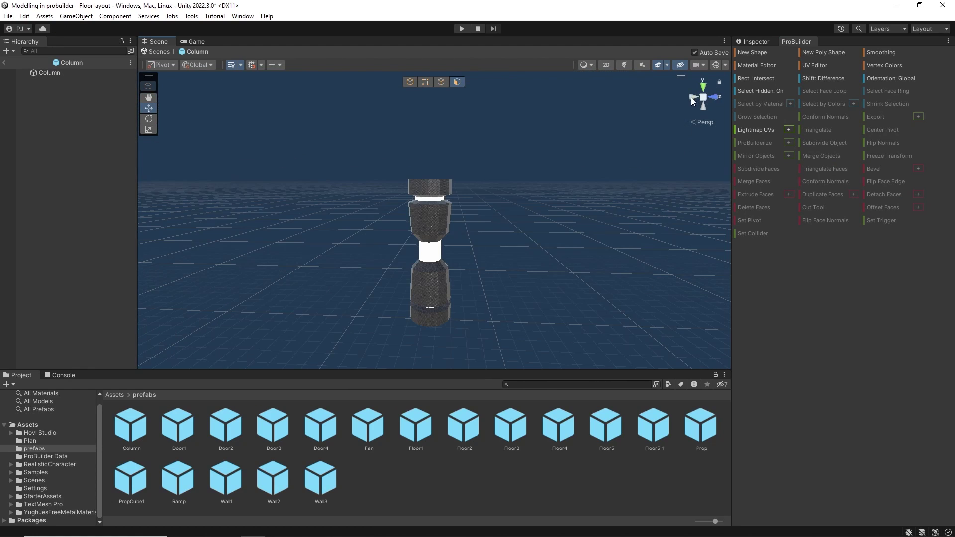
From the back view, select the column's side faces without the top cap and assign them to smoothing group 1.
left_click(692, 99)
left_click(407, 214)
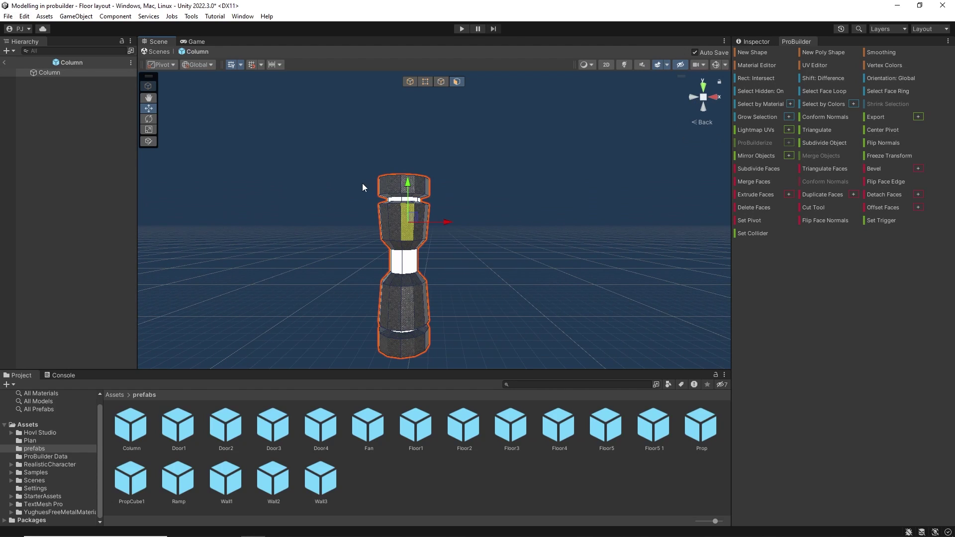
left_click_drag(363, 184, 520, 294)
left_click(882, 53)
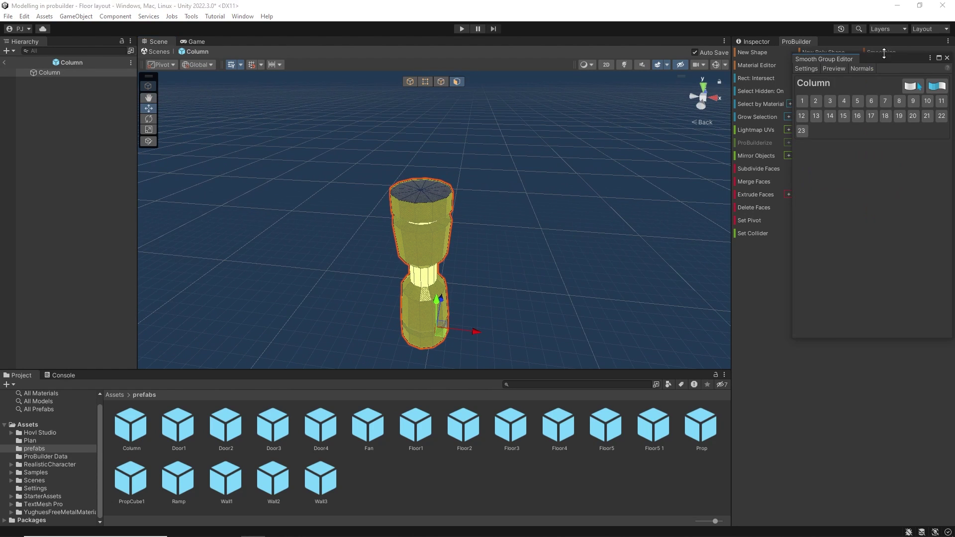
left_click(802, 101)
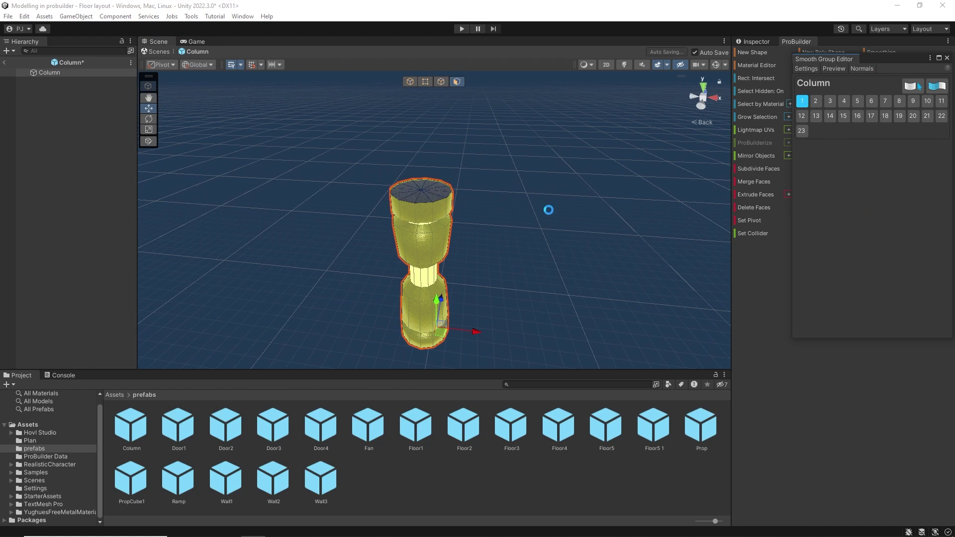
Select the faces of the column's top cap and assign them to smoothing group 2.
left_click(425, 196)
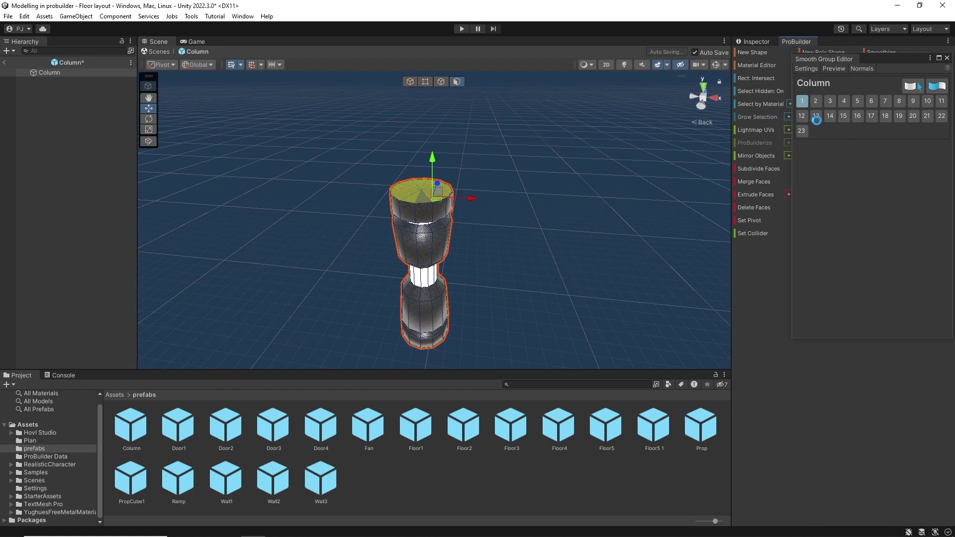
left_click(816, 101)
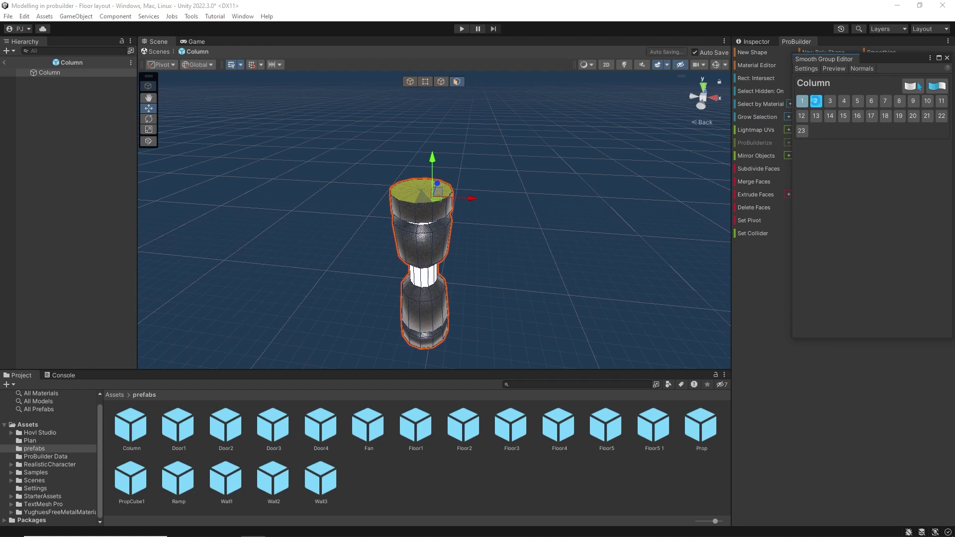
left_click(947, 58)
left_click(527, 290)
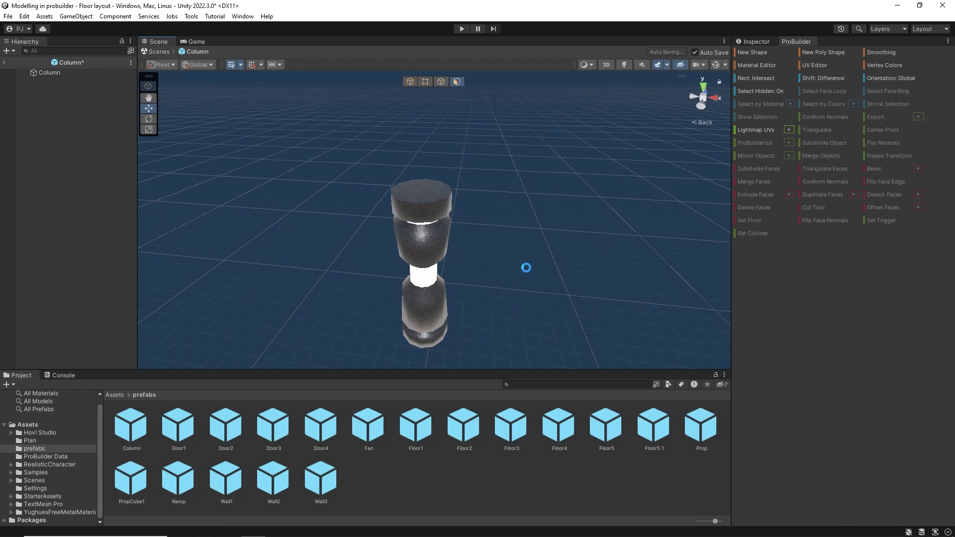
left_click_drag(526, 260, 534, 166, "alt")
left_click_drag(510, 315, 516, 205, "alt")
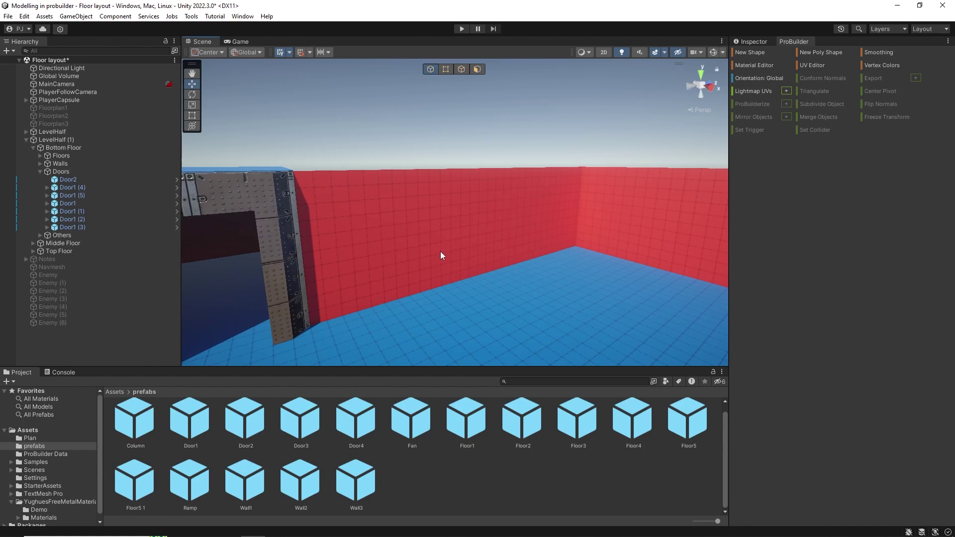
Open the Wall3 prefab, insert a horizontal edge loop around the wall and raise it into the wall's upper part.
double_click(355, 480)
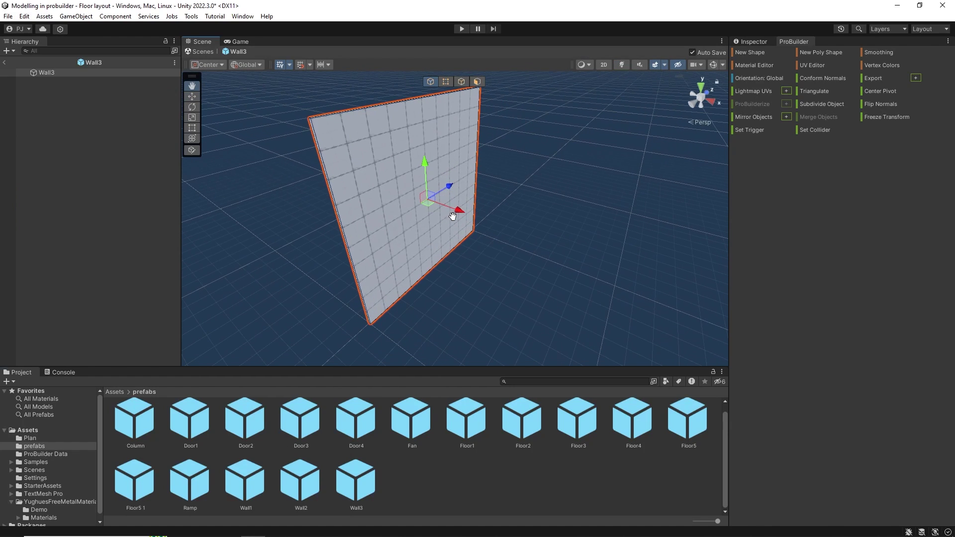
left_click(462, 80)
left_click(330, 170)
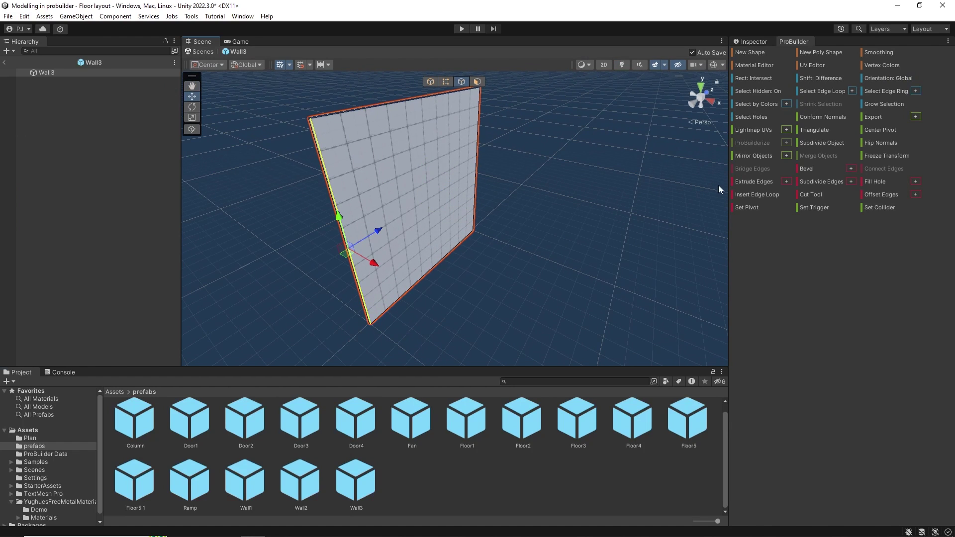
left_click(760, 194)
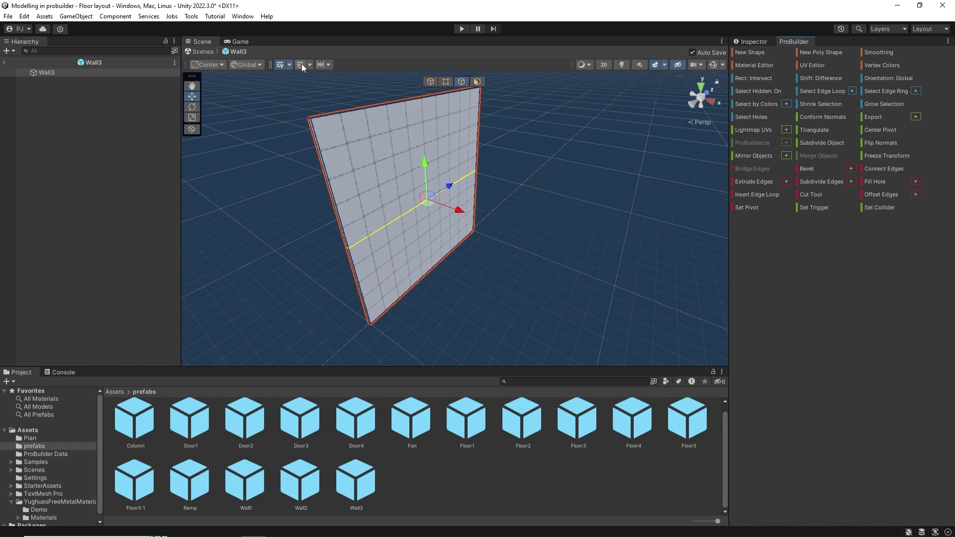
left_click_drag(425, 166, 422, 111)
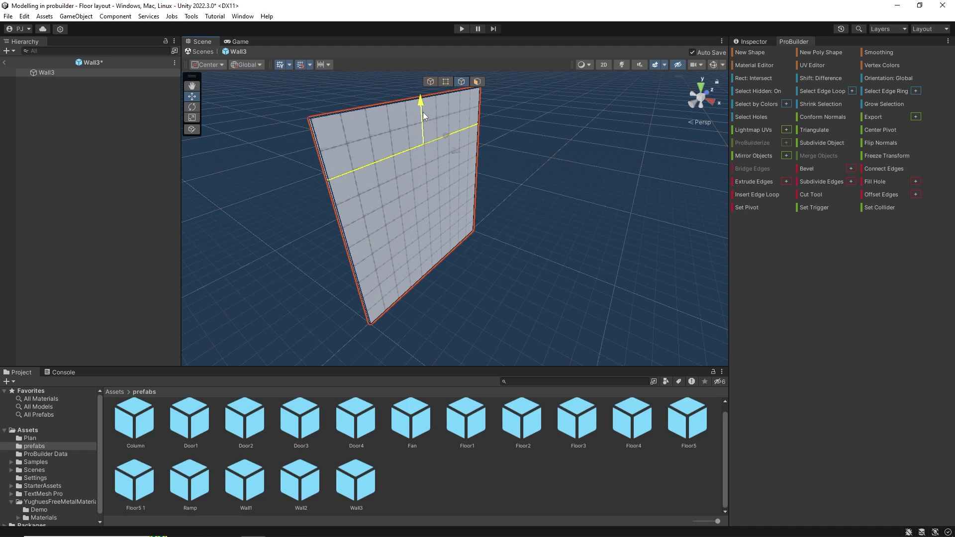
Extrude the wall's upper front face by 0.5 along its face normal.
left_click(477, 82)
left_click(371, 142)
left_click(786, 195)
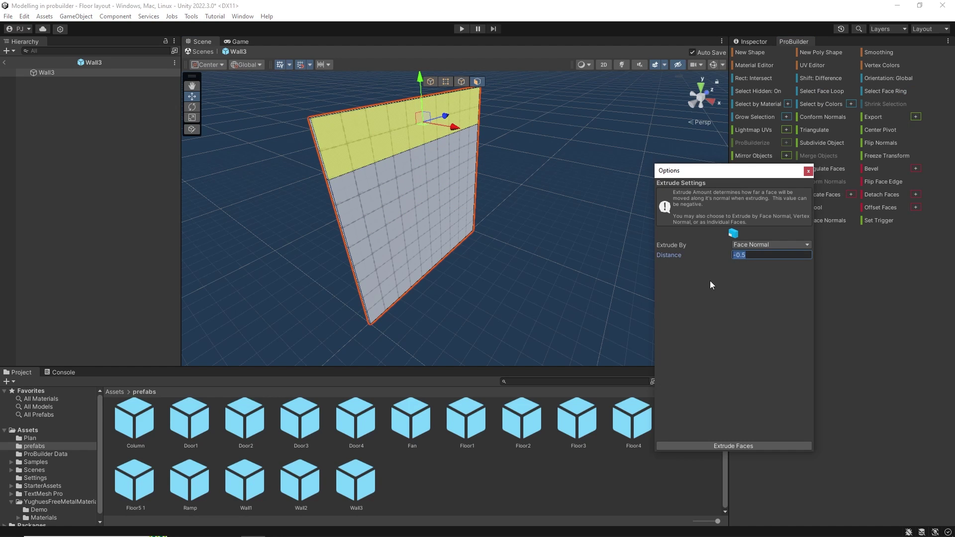
type("0.5")
left_click(755, 447)
left_click_drag(466, 265, 509, 79, "alt")
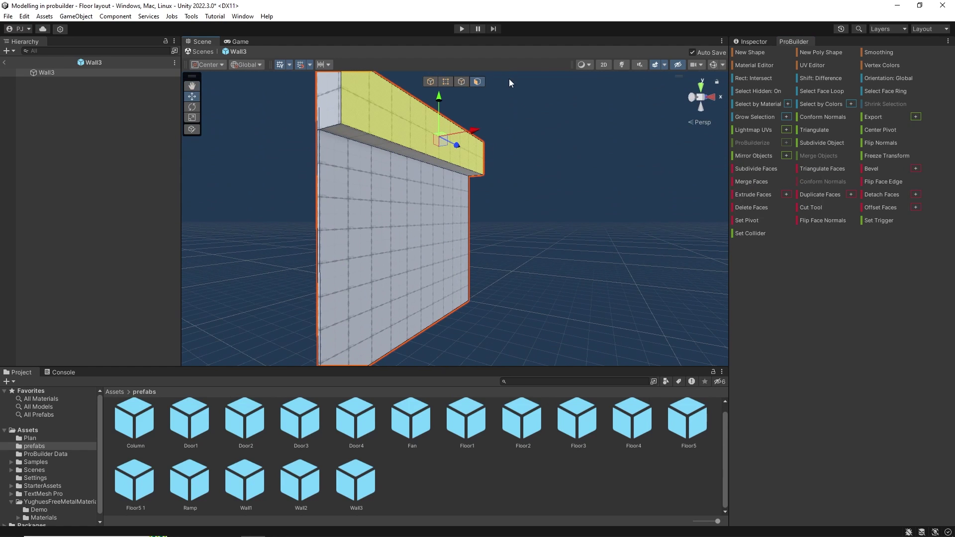
Lower the edge where the overhang meets the wall so that the overhang's underside slopes.
left_click(462, 82)
left_click(368, 144)
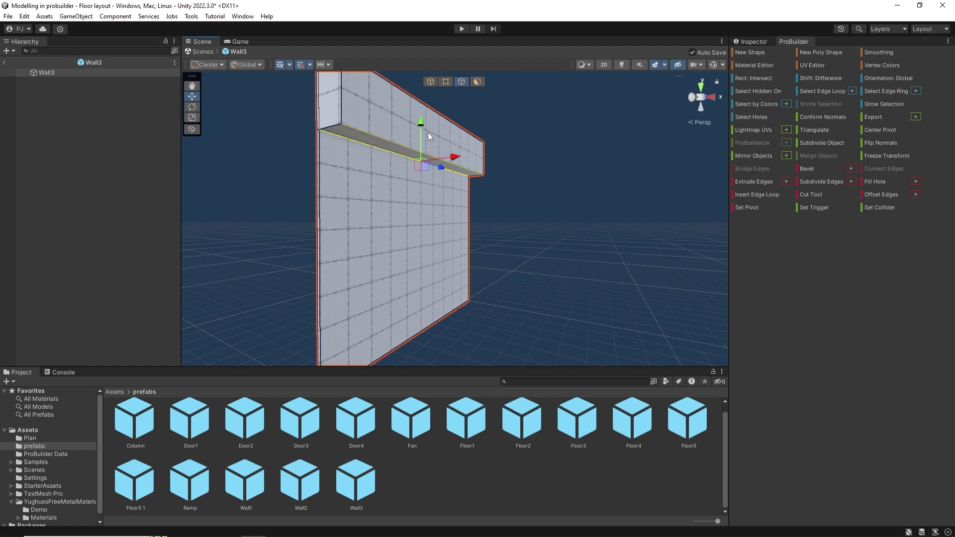
left_click_drag(423, 123, 423, 144)
mouse_move(551, 198)
left_mouse_down("alt")
mouse_move(547, 221)
mouse_move(564, 208)
left_mouse_up("alt")
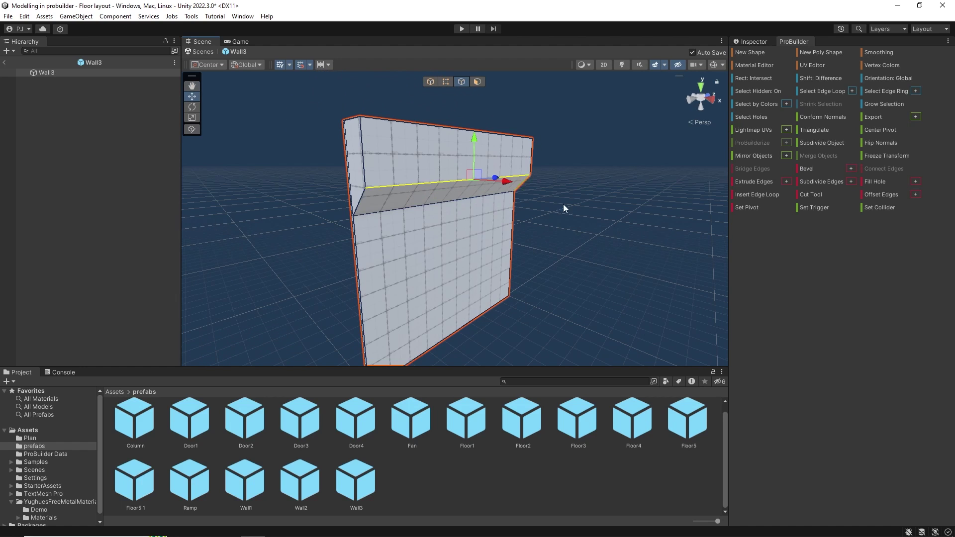
Insert two vertical edge loops in the wall and move each one toward its nearest side of the wall.
left_click(760, 196)
left_click_drag(497, 239, 577, 233, "alt")
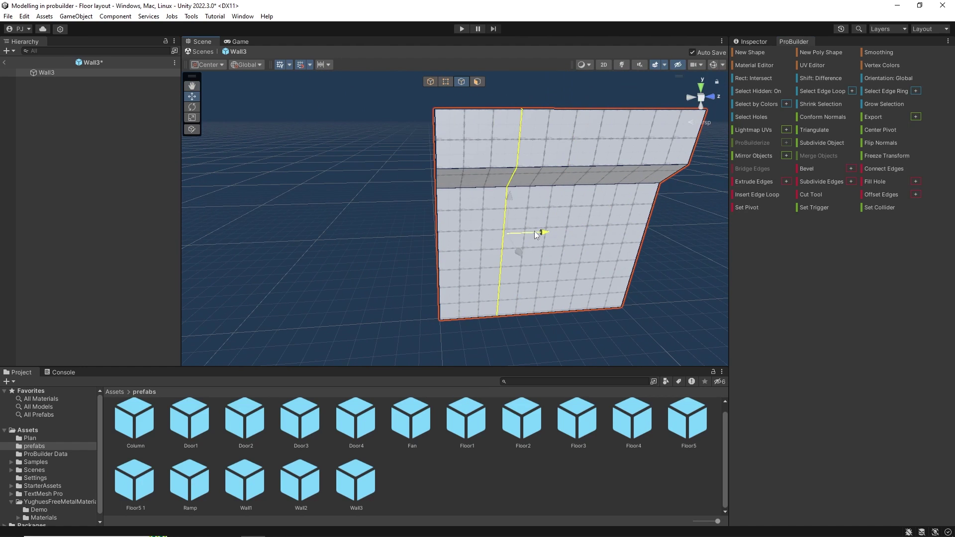
left_click(635, 185)
left_click(746, 200)
left_click_drag(607, 229, 656, 228)
Select all faces of the wall and apply the M_YFMM_48 material.
left_click_drag(330, 156, 473, 157, "alt")
left_click(478, 82)
left_click_drag(285, 101, 600, 365)
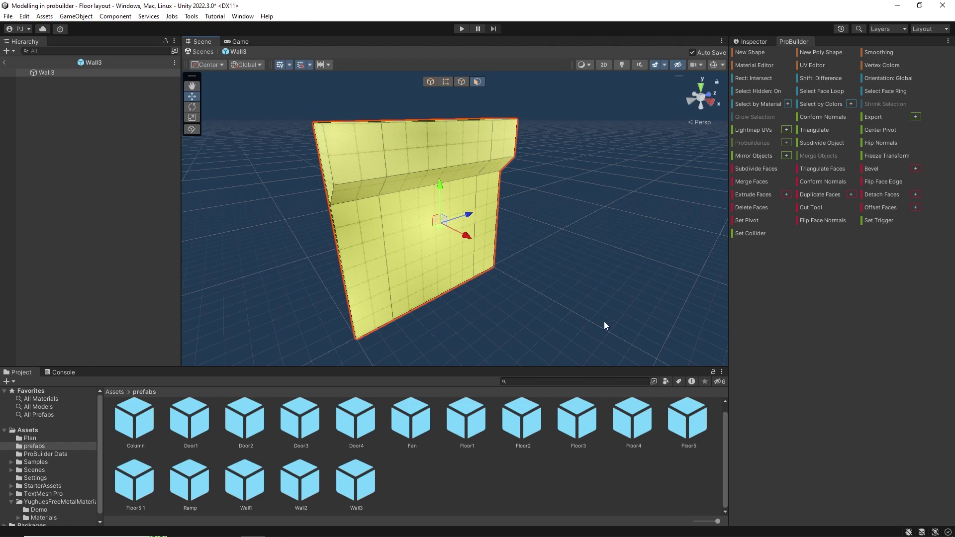
left_click(760, 65)
left_click(752, 351)
left_click(893, 161)
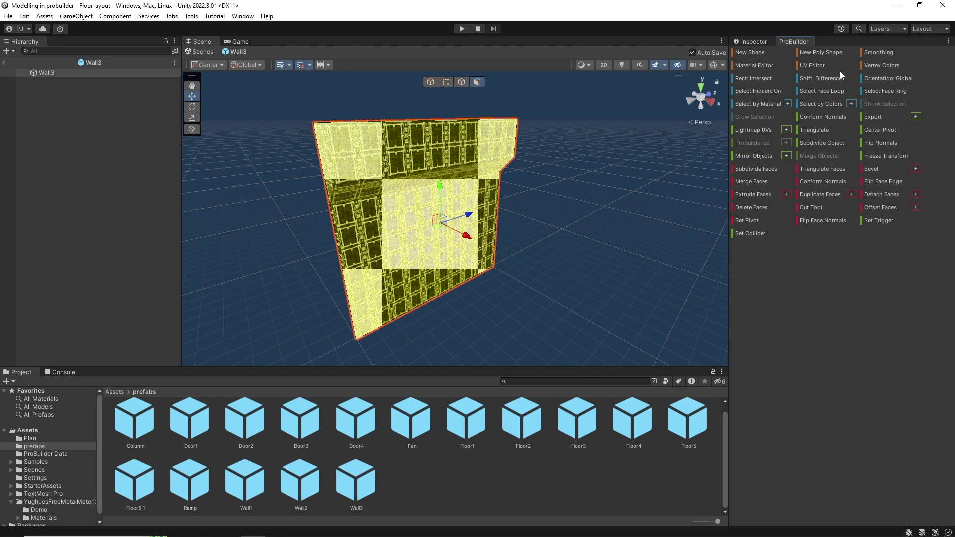
Convert all of the wall's UVs to manual, box-project them and fit them to the UV space.
left_click(808, 62)
left_click(207, 241)
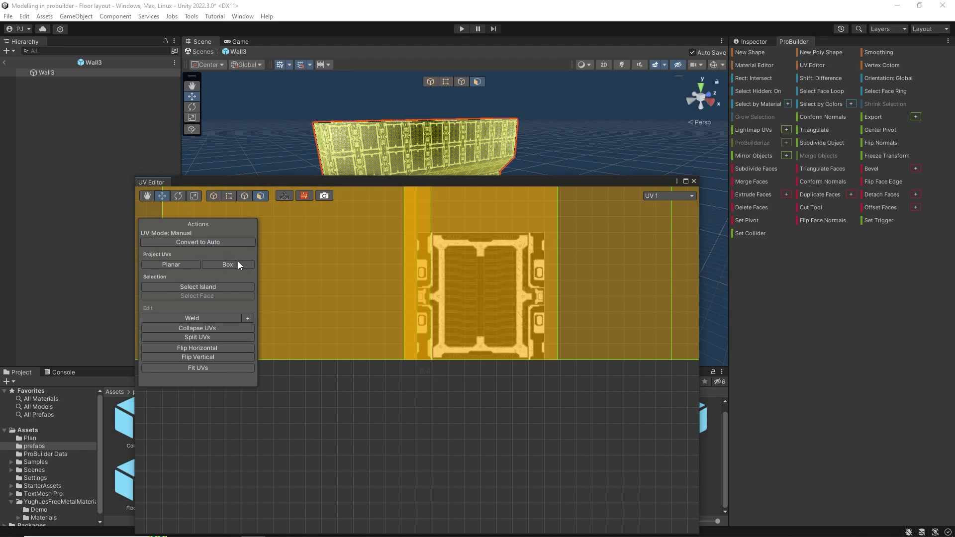
left_click(234, 265)
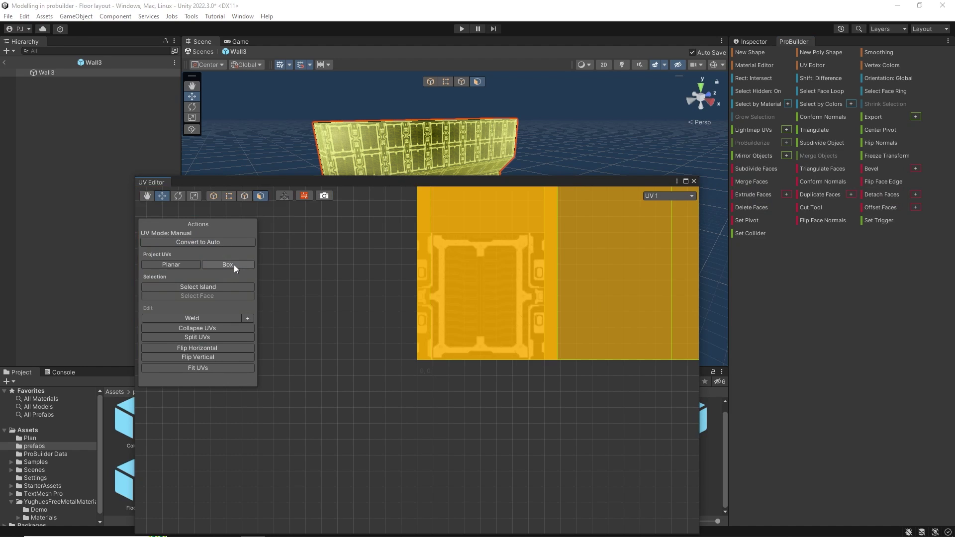
left_click(207, 368)
left_click(694, 181)
Select the faces of the overhang's front and sloped underside and apply the M_YFMM_45 material to them.
left_click_drag(592, 231, 566, 221, "alt")
middle_click_drag(565, 221, 570, 203)
scroll(570, 203, "up", 3)
left_click(348, 190)
left_click(317, 241, "shift")
left_click_drag(317, 241, 378, 261, "alt")
left_click(587, 204, "shift")
left_click(378, 261, "shift")
left_click(754, 65)
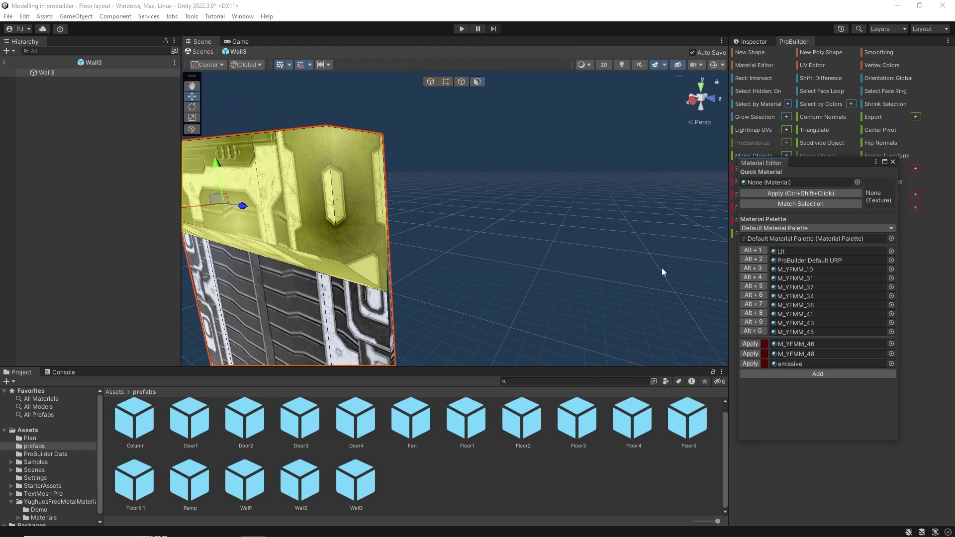
left_click(759, 332)
left_click(893, 161)
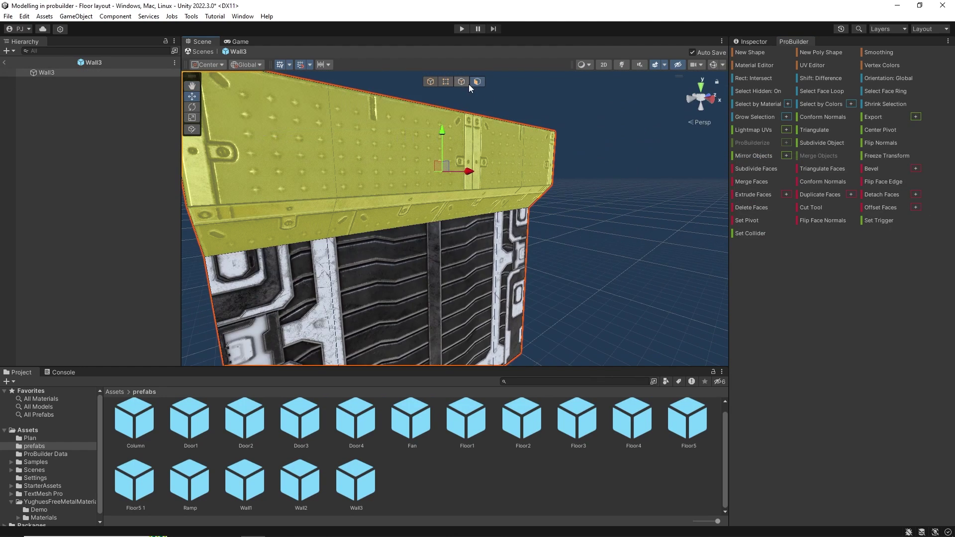
Extrude the middle front and underside faces of the wall's overhang inward by Face Normal with a negative distance.
left_click(422, 150)
left_click(419, 211, "shift")
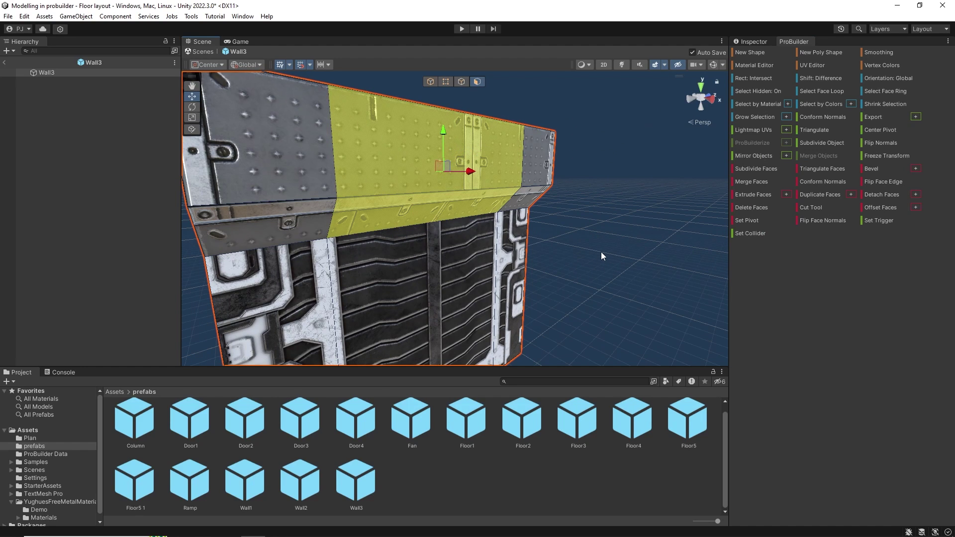
left_click(787, 195)
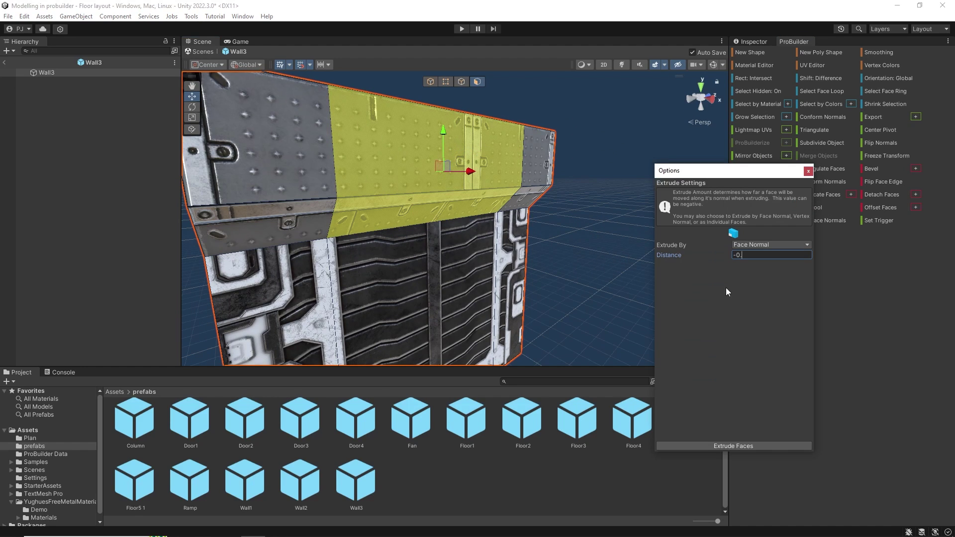
left_click(734, 446)
left_click(808, 171)
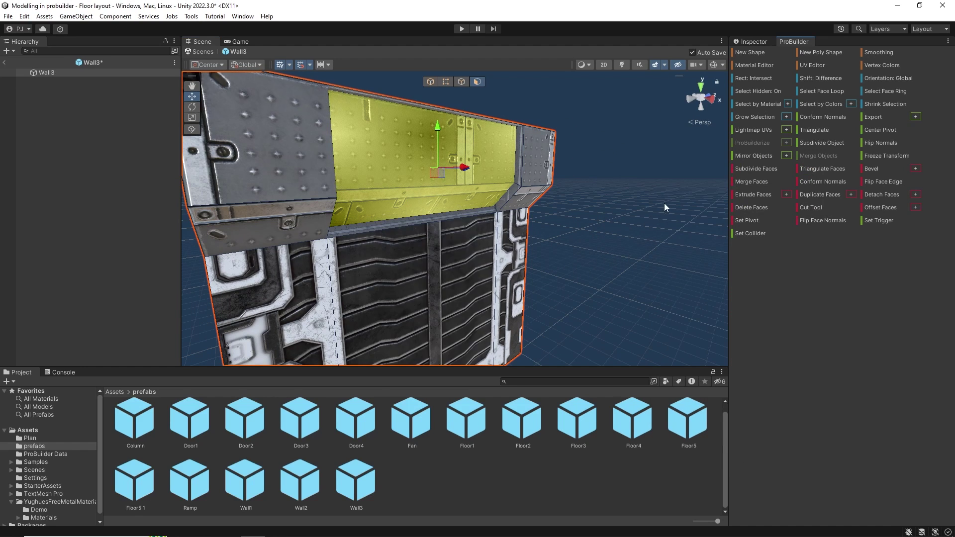
Apply a corrugated metal material to the recessed faces of the overhang and merge them into one face.
left_click(766, 64)
left_click(753, 250)
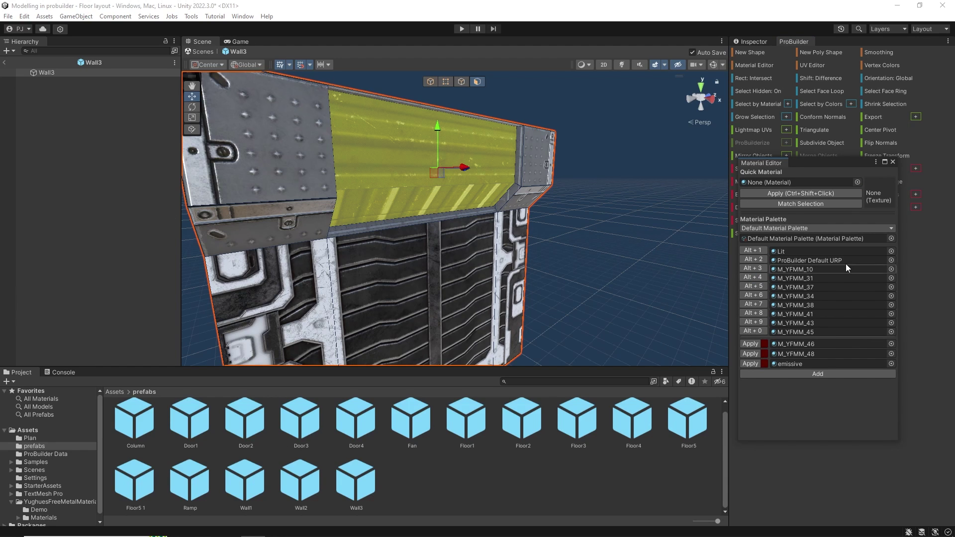
left_click(892, 163)
left_click(812, 66)
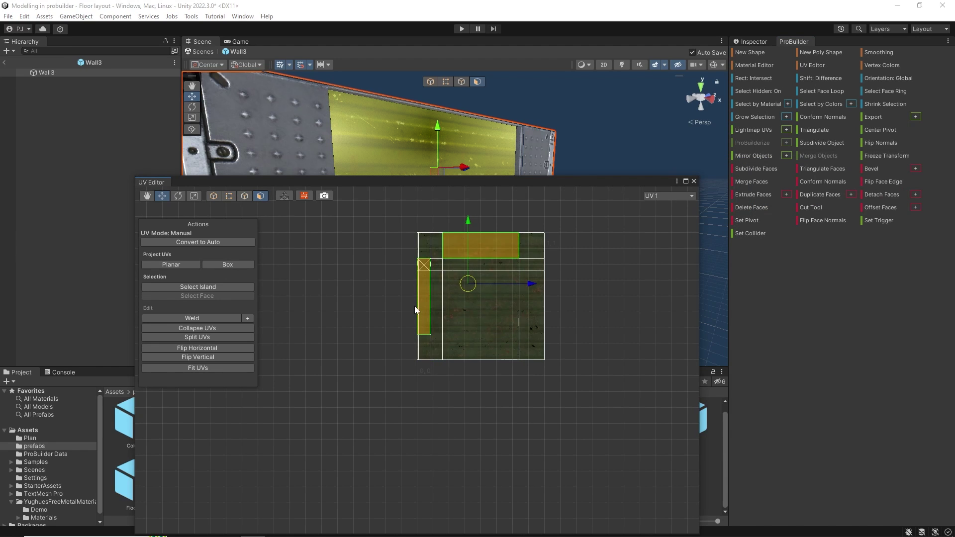
left_click(694, 181)
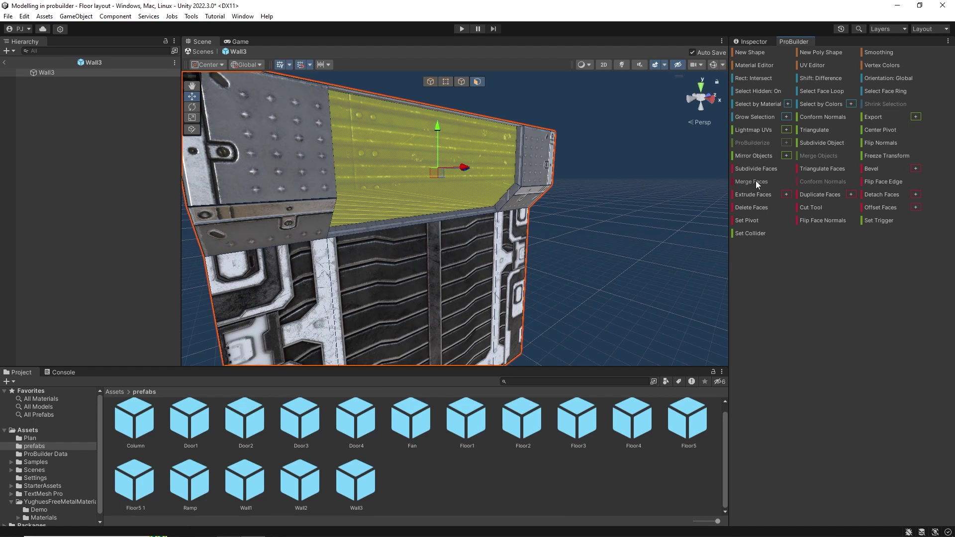
Box-project and fit the merged face's UVs, convert them to auto with 0.5 tiling, and return to the level scene.
left_click(815, 66)
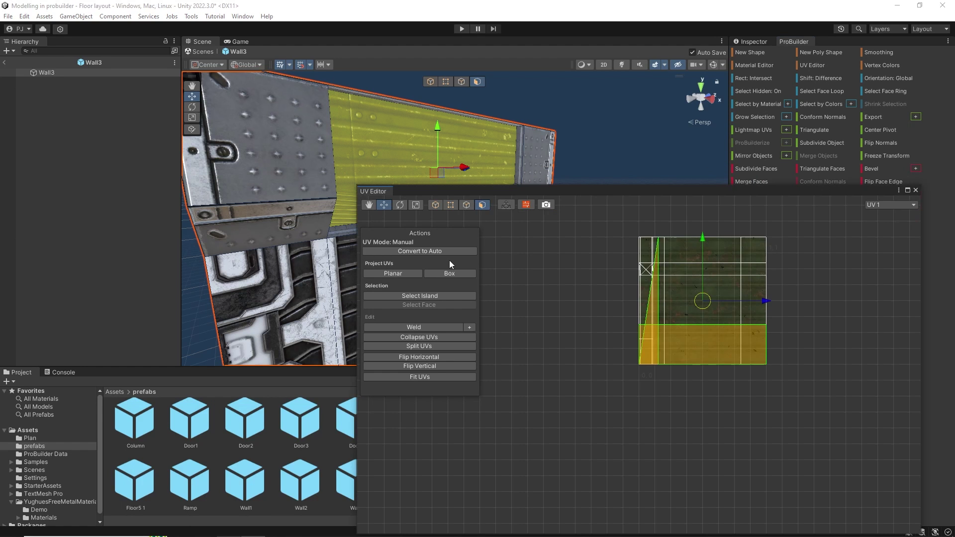
left_click(457, 273)
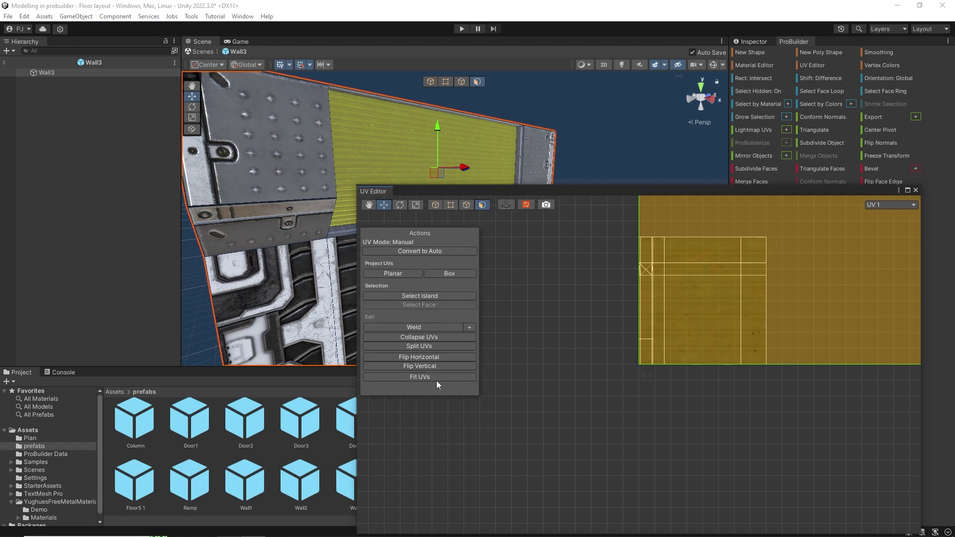
left_click(436, 378)
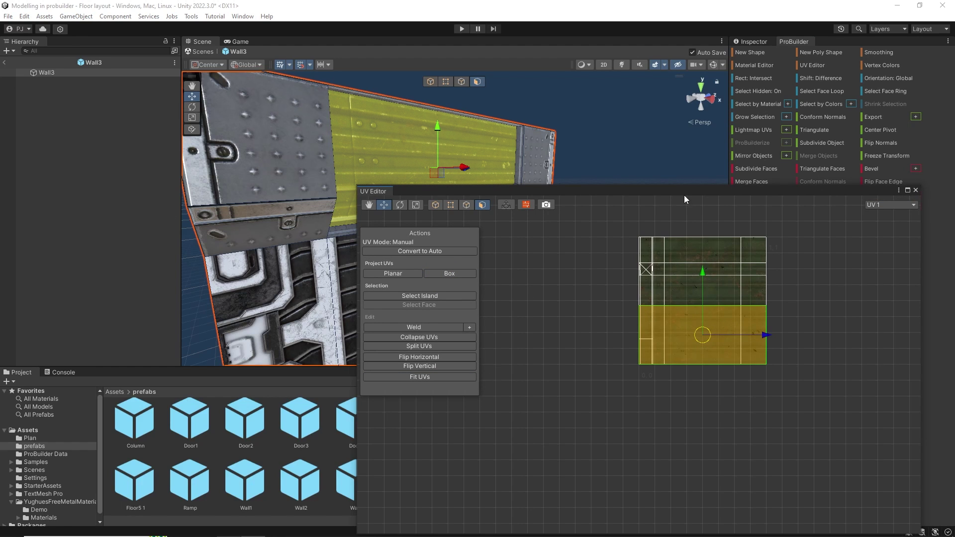
left_click_drag(683, 193, 750, 272)
left_click(505, 329)
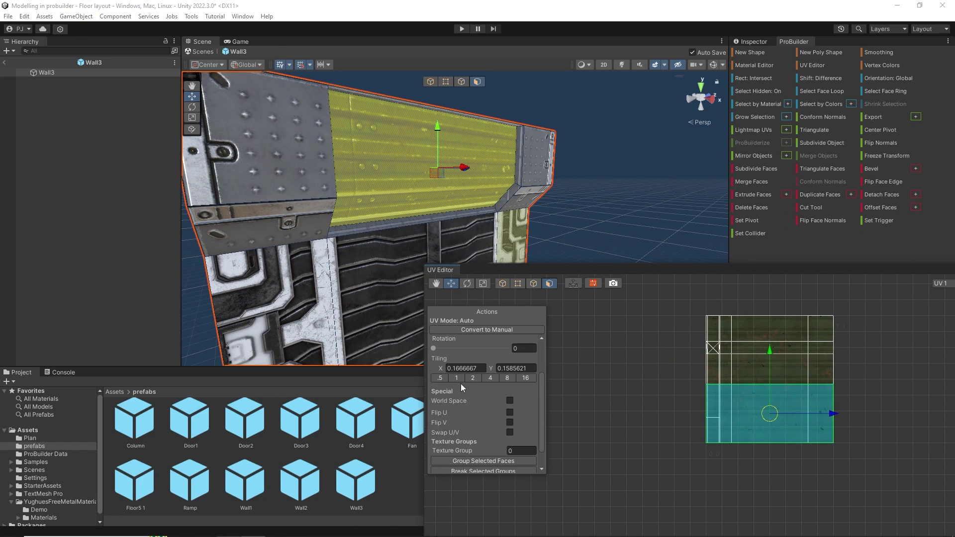
left_click(441, 378)
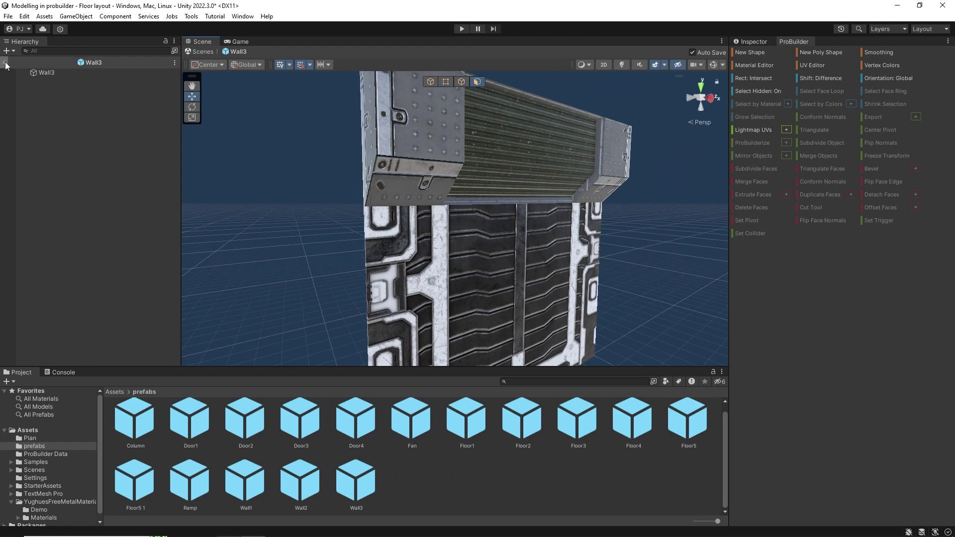
left_click(6, 63)
Reopen the Wall3 prefab, duplicate the wall as a child inside it and mirror the copy.
scroll(417, 219, "up", 3)
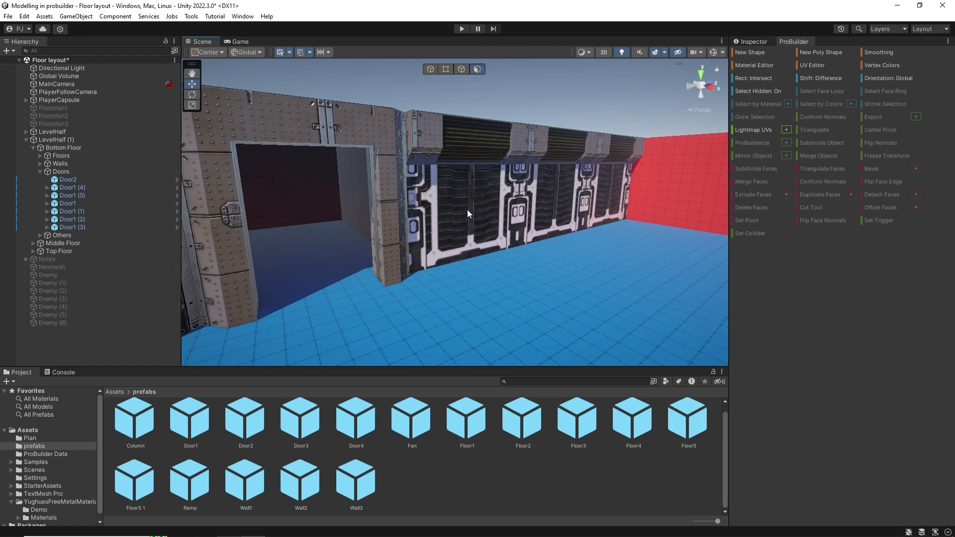
scroll(467, 214, "up", 2)
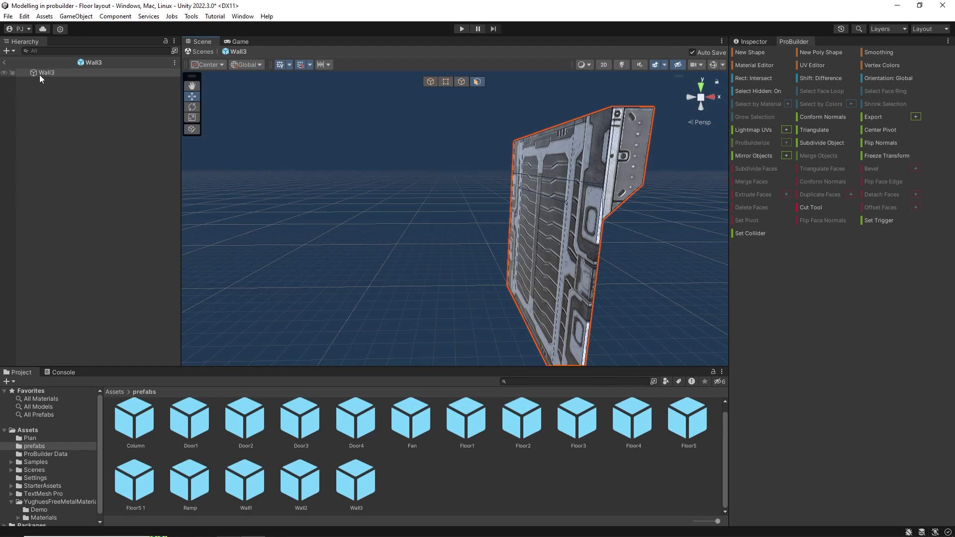
left_click(39, 73)
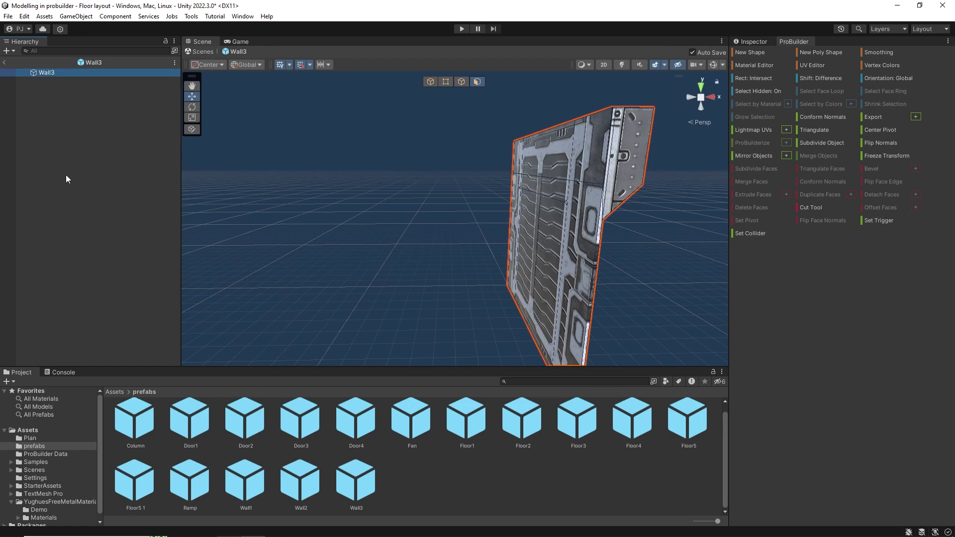
key("ctrl+d")
left_click(430, 81)
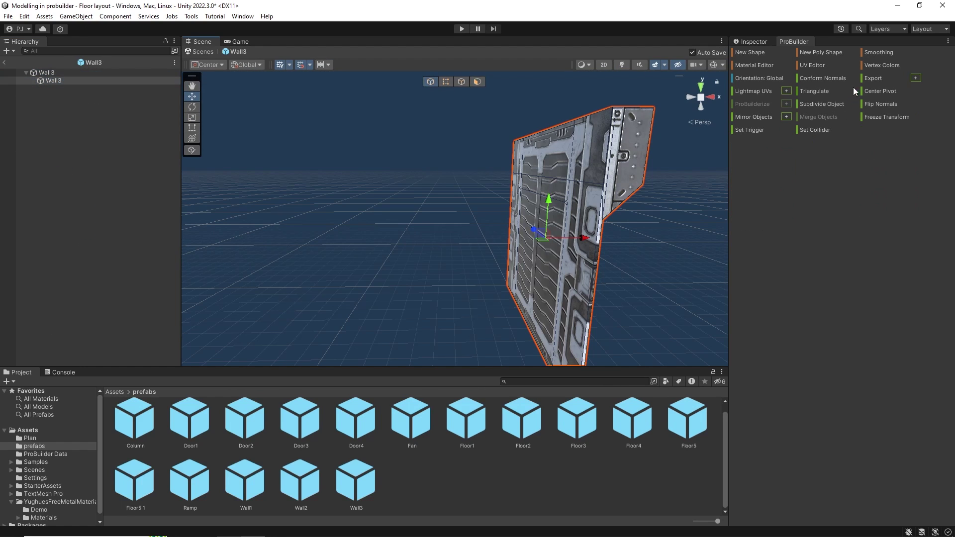
left_click(787, 117)
left_click(706, 446)
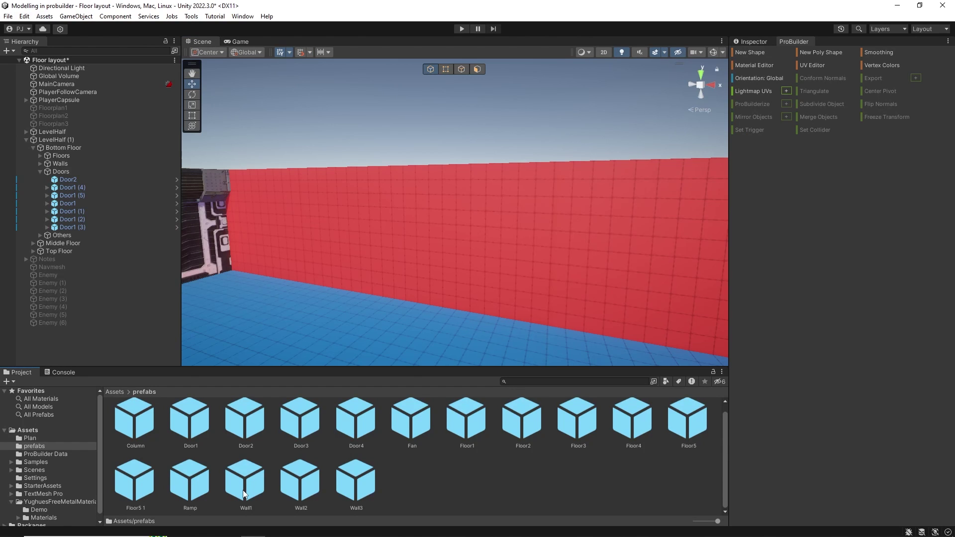
Open the Wall1 prefab and apply the M_YFMM_48 material to all of its faces.
double_click(245, 485)
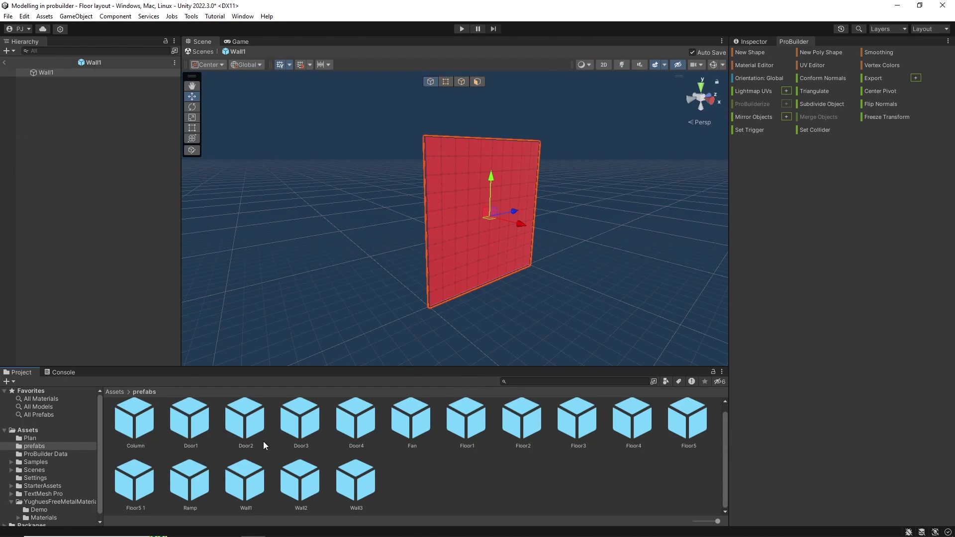
left_click(477, 82)
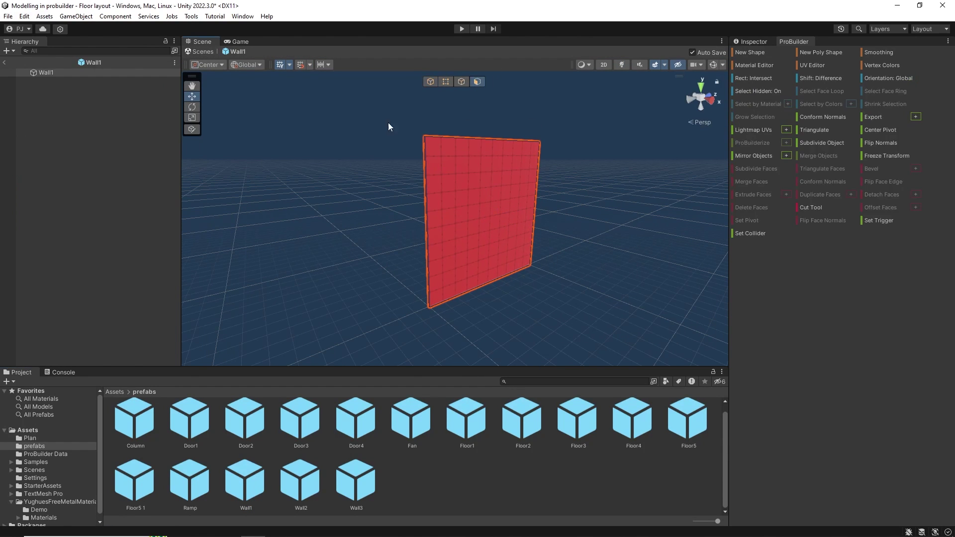
left_click_drag(398, 124, 577, 353)
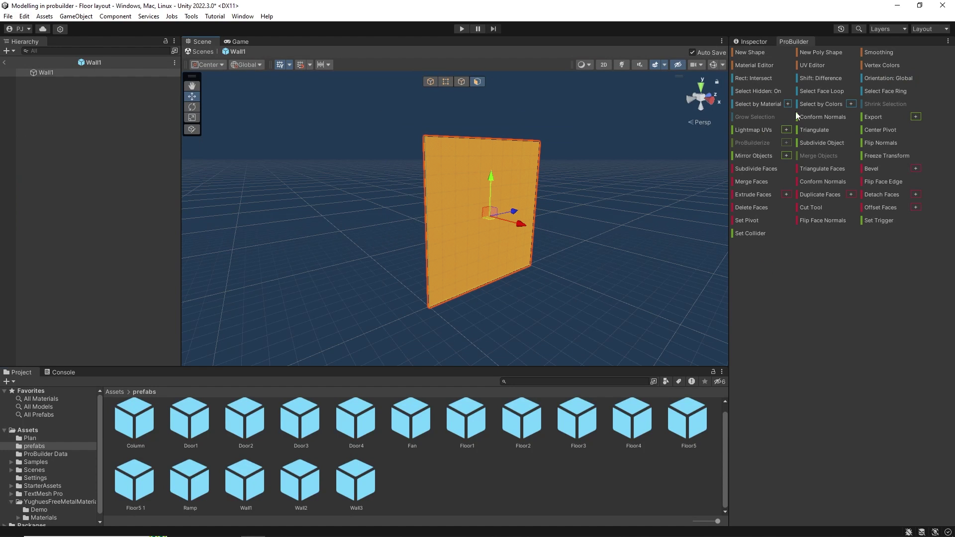
left_click(755, 66)
left_click(752, 354)
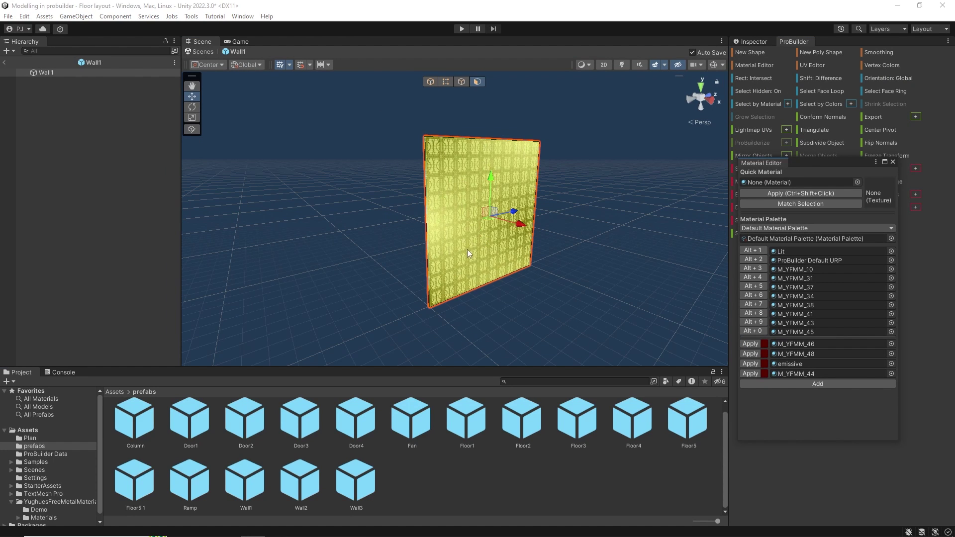
Convert all of Wall1's UVs to manual, box-project them and fit them to the UV space.
left_click(813, 65)
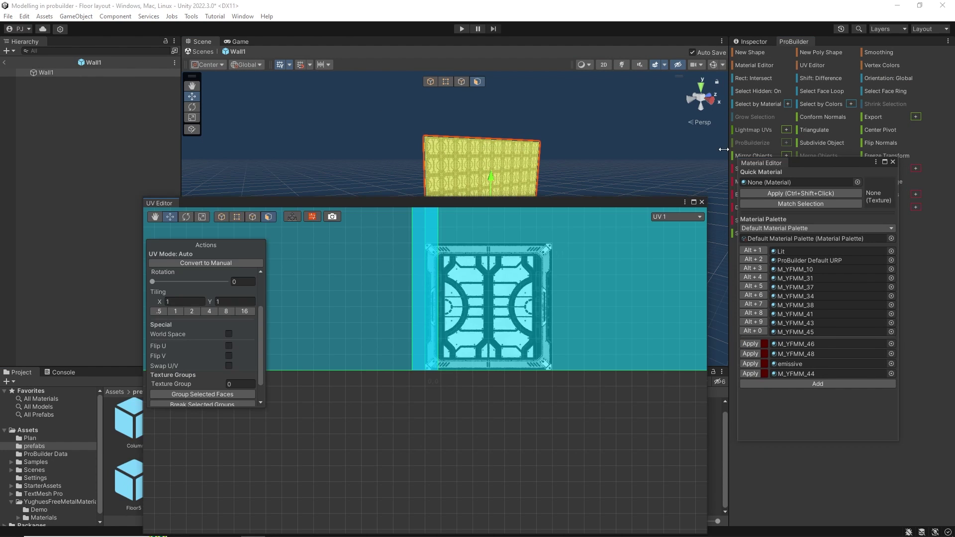
left_click(211, 263)
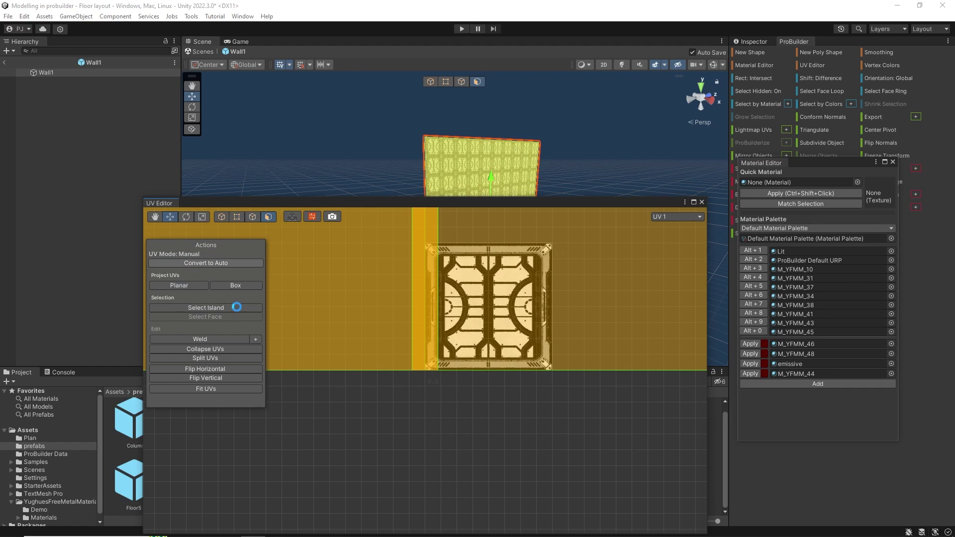
left_click(240, 284)
left_click(228, 389)
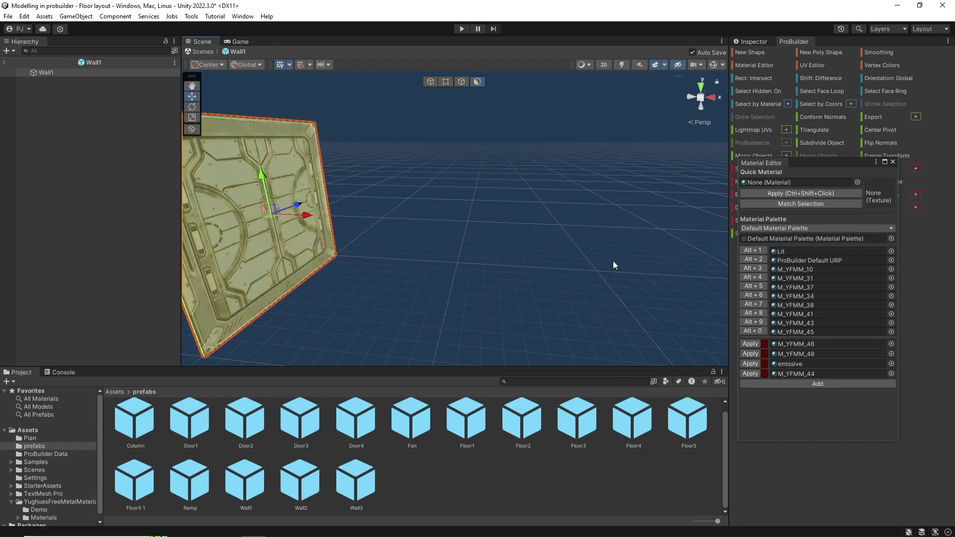
Apply the M_YFMM_43 material to the back face of Wall1 and return to the level scene.
left_click_drag(613, 261, 503, 200, "alt")
left_click(522, 291)
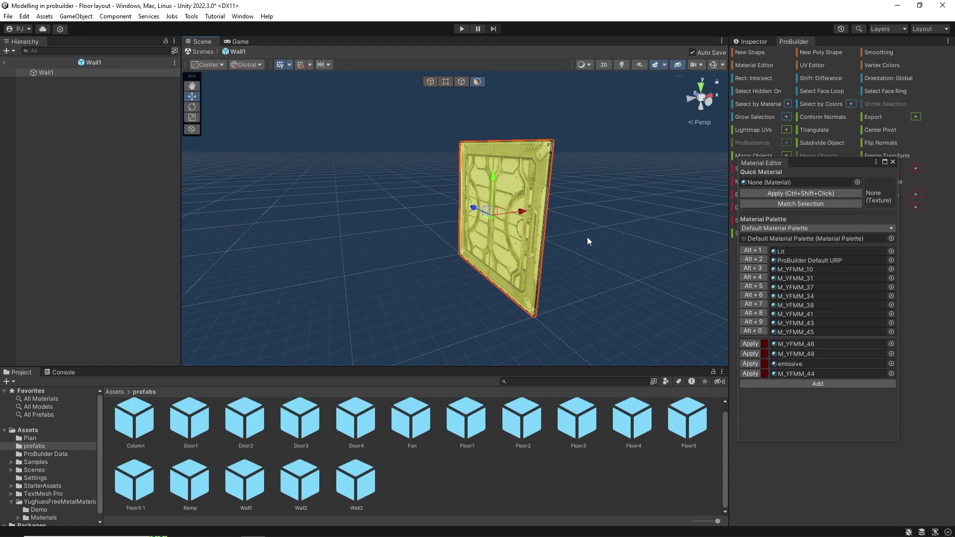
left_click(756, 322)
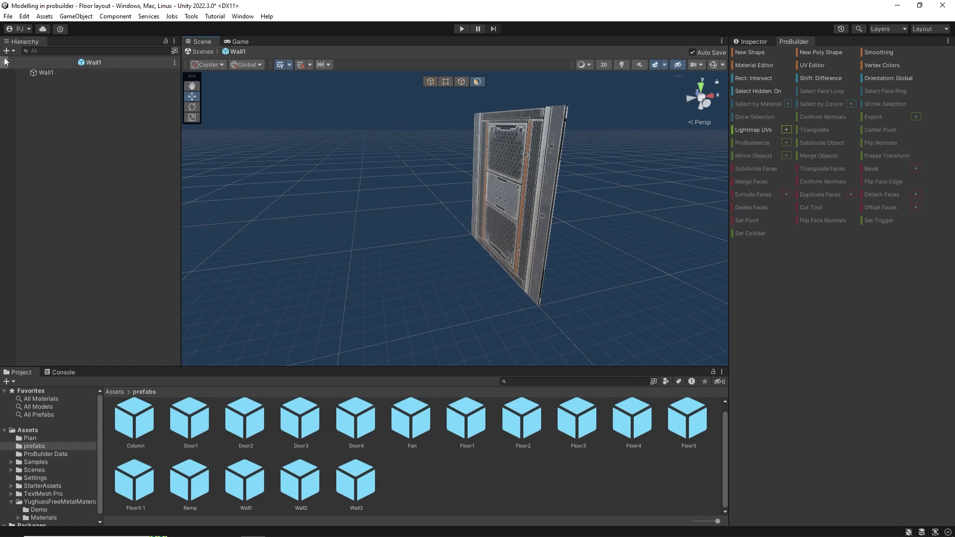
left_click(6, 61)
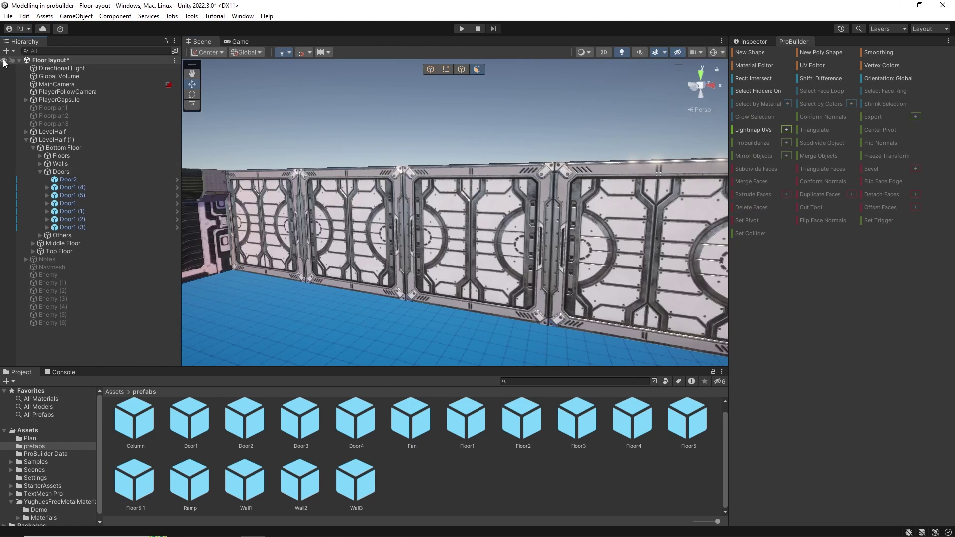
Select the Wall1 (13) panel in the level and replace its Element 0 material with M_YFMM_24.
left_click_drag(298, 213, 476, 221, "alt")
middle_click_drag(460, 222, 440, 219)
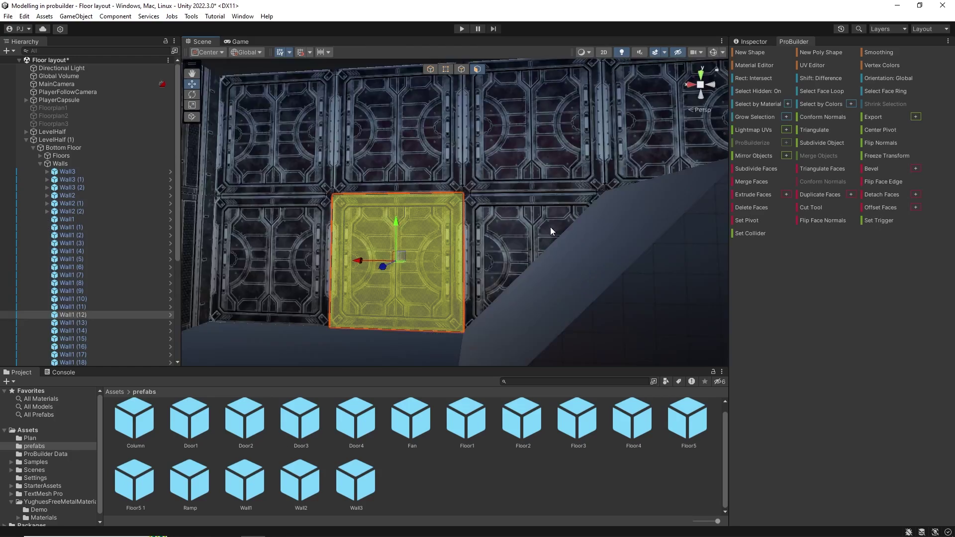
right_click_drag(550, 230, 414, 206)
left_click_drag(414, 207, 478, 239, "alt")
left_click(430, 69)
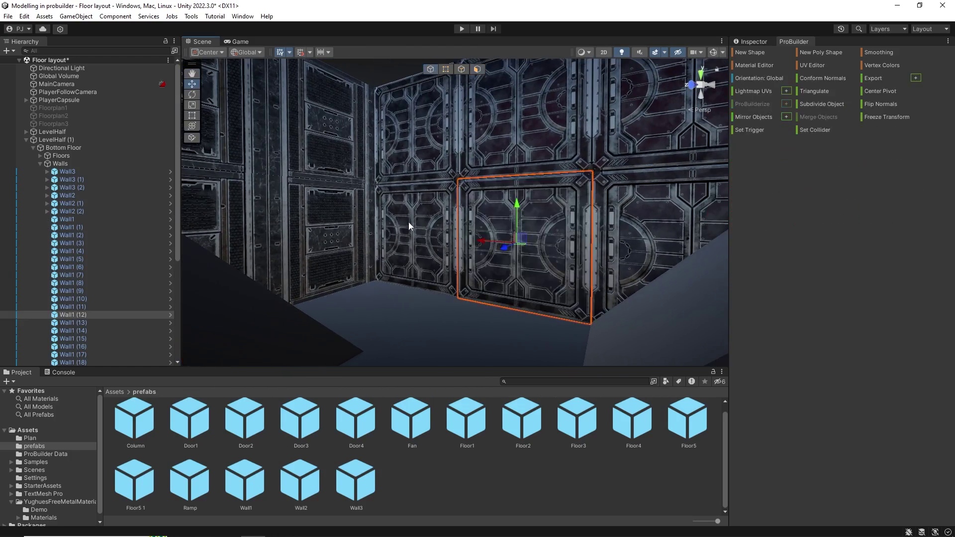
left_click(407, 219)
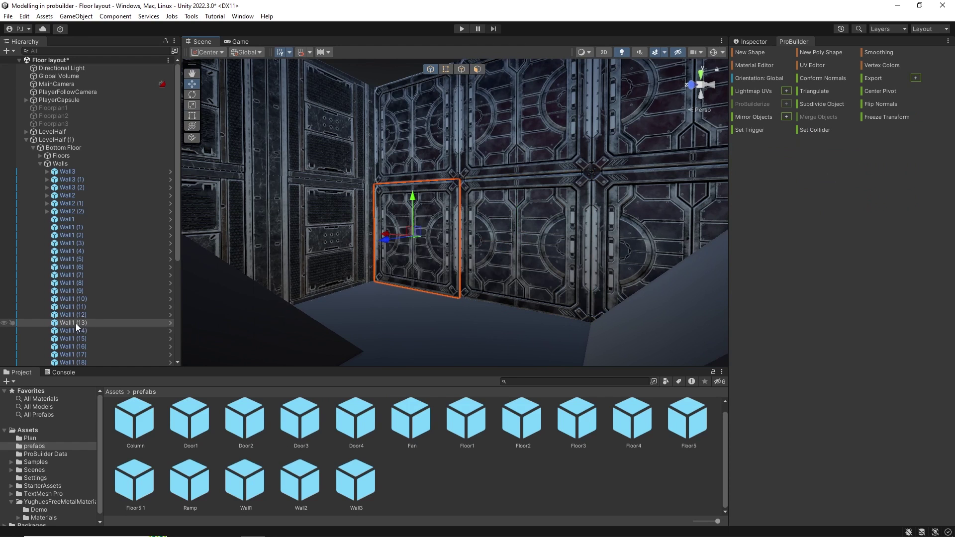
left_click(753, 42)
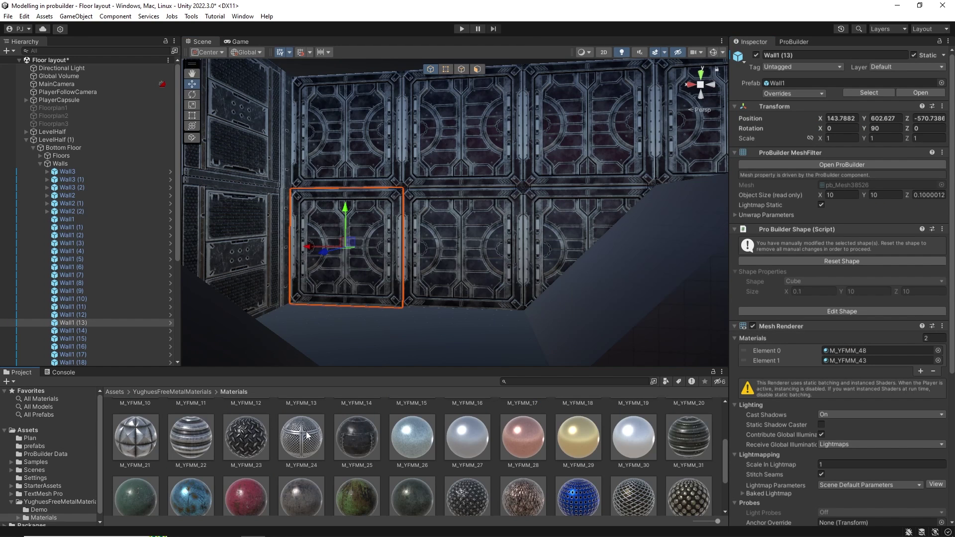
left_click_drag(307, 436, 868, 352)
Select the neighbouring Wall1 panels together and set their Element 0 material to M_YFMM_24.
left_click(434, 244)
left_click(580, 258, "shift")
middle_click_drag(582, 258, 410, 237)
left_click(504, 239, "shift")
right_click_drag(504, 239, 621, 241)
left_click(448, 242, "shift")
left_click(557, 242, "shift")
right_click_drag(556, 242, 269, 258)
left_click(545, 240, "shift")
left_click_drag(269, 259, 287, 261, "alt")
left_click_drag(301, 435, 866, 351)
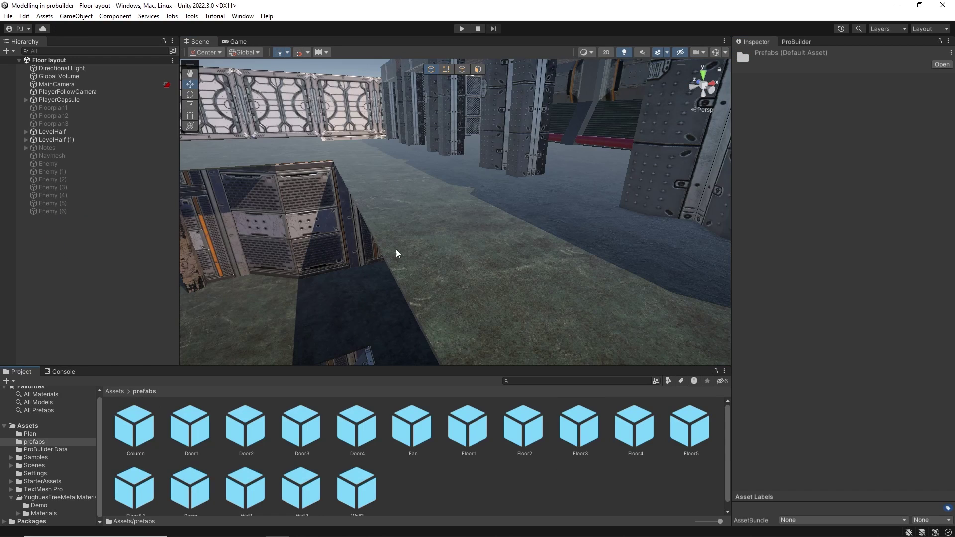
Open the Floor1 prefab for editing.
left_click_drag(400, 250, 422, 251, "alt")
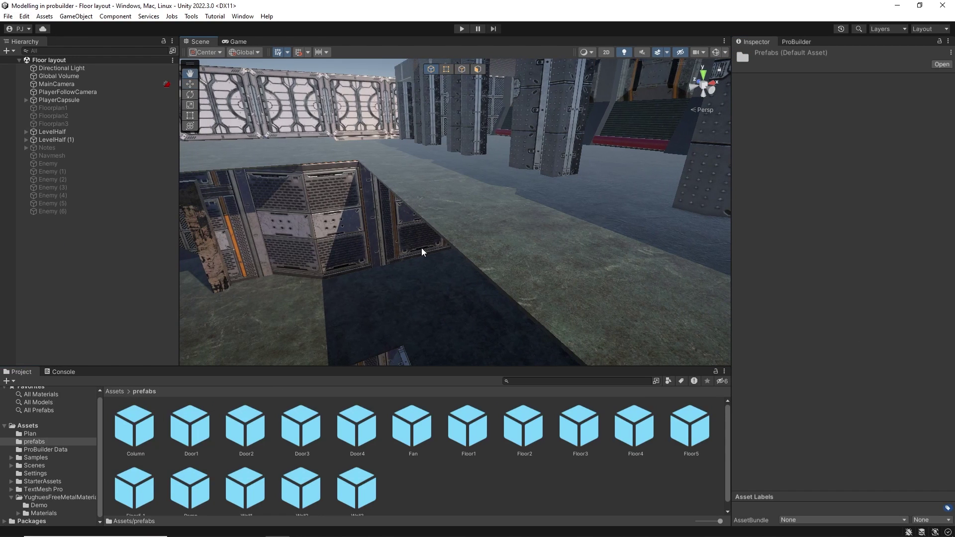
double_click(465, 434)
Examine the grated walkway in the level and the surface settings of the M_YFMM_01 material.
left_click_drag(344, 297, 487, 221, "alt")
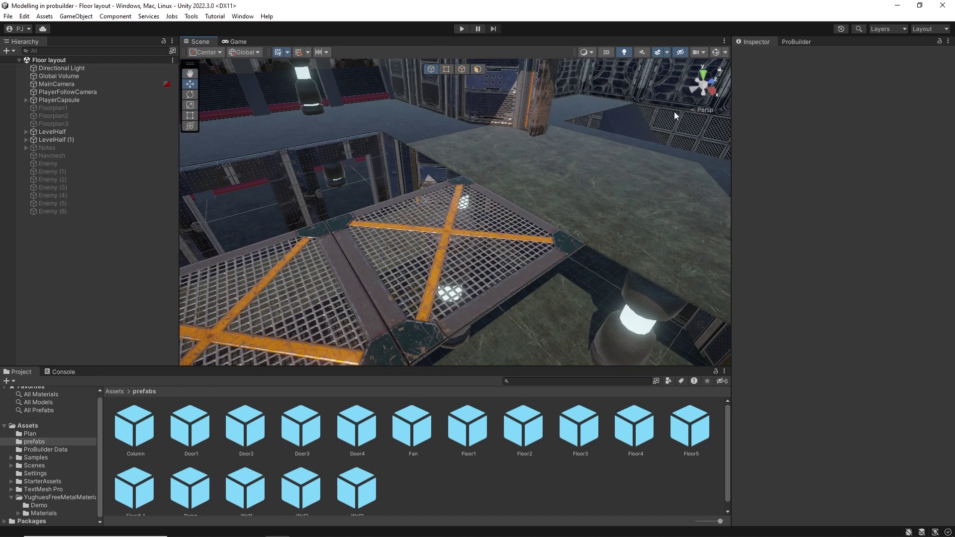
left_click_drag(675, 115, 531, 211, "alt")
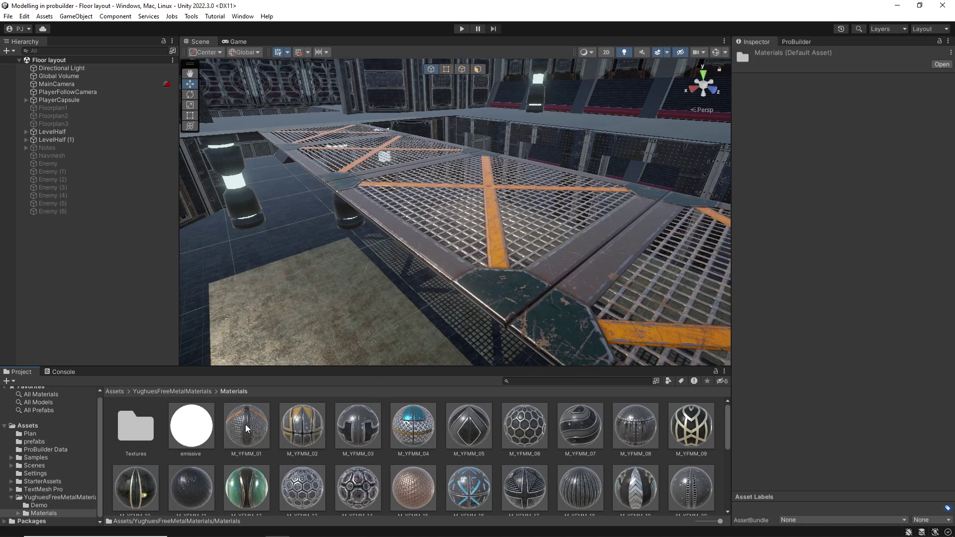
left_click(247, 429)
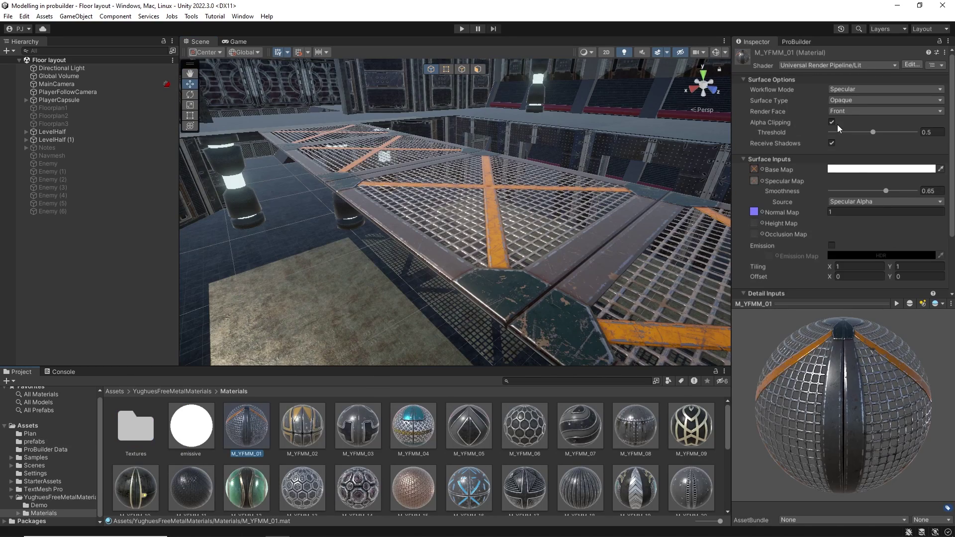
Add a capsule 3D object to the room on the top floor and convert it to an editable ProBuilder mesh.
right_click_drag(363, 274, 394, 232)
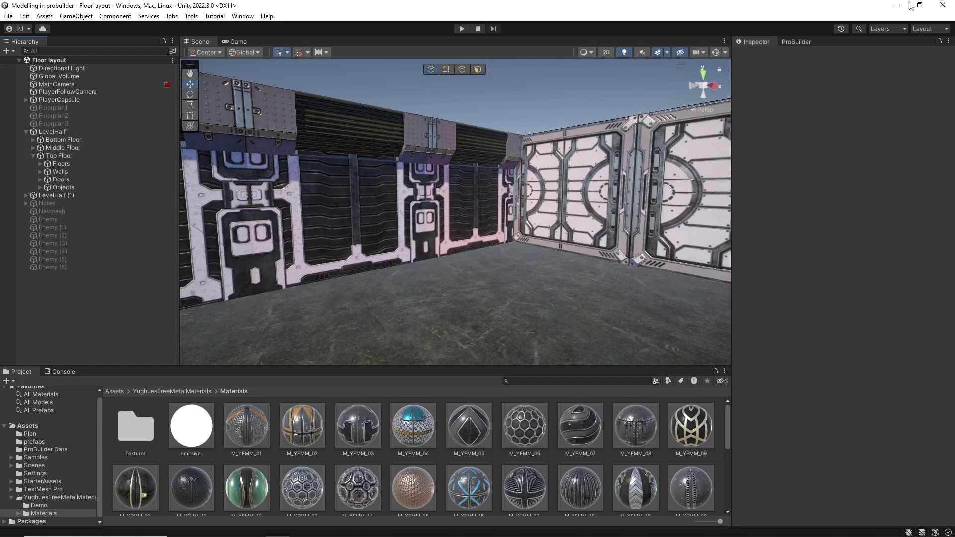
left_click(798, 44)
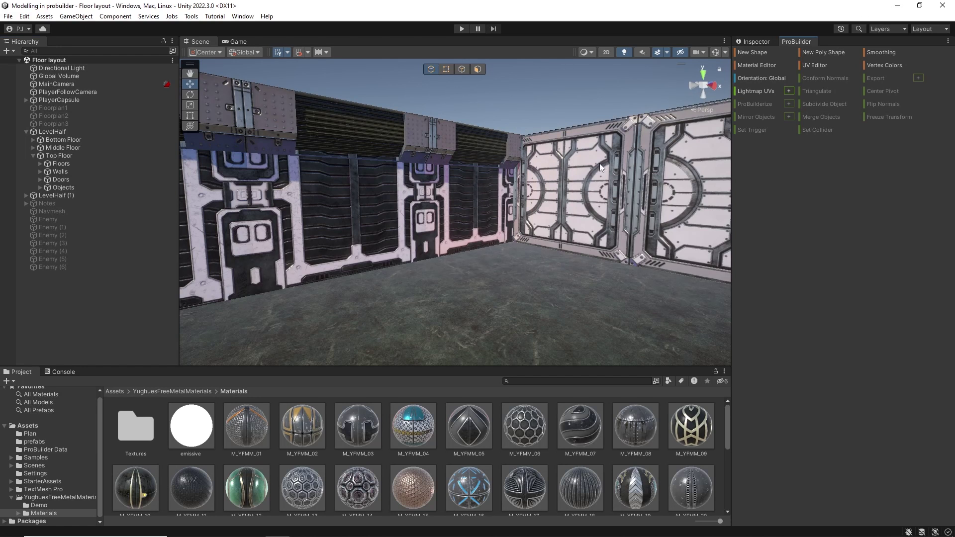
left_click(78, 16)
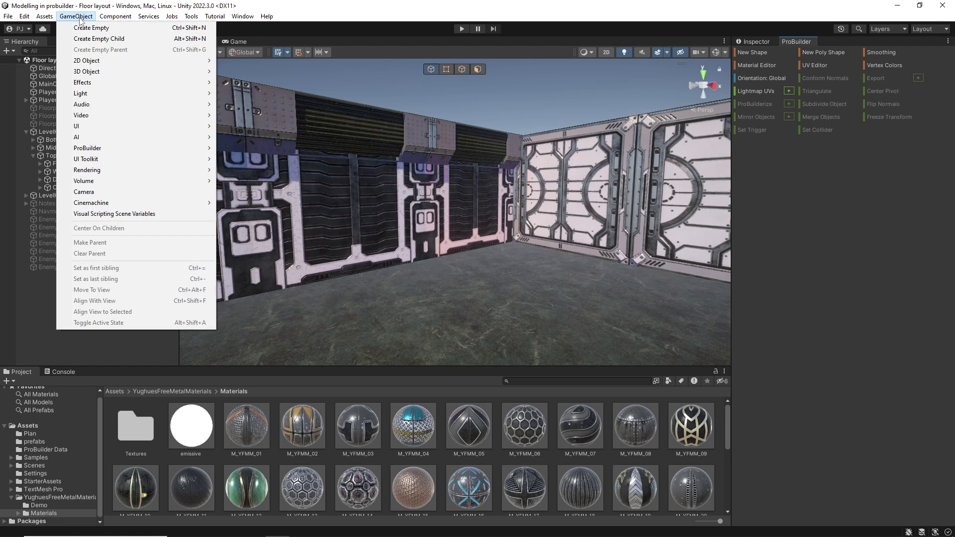
mouse_move(147, 72)
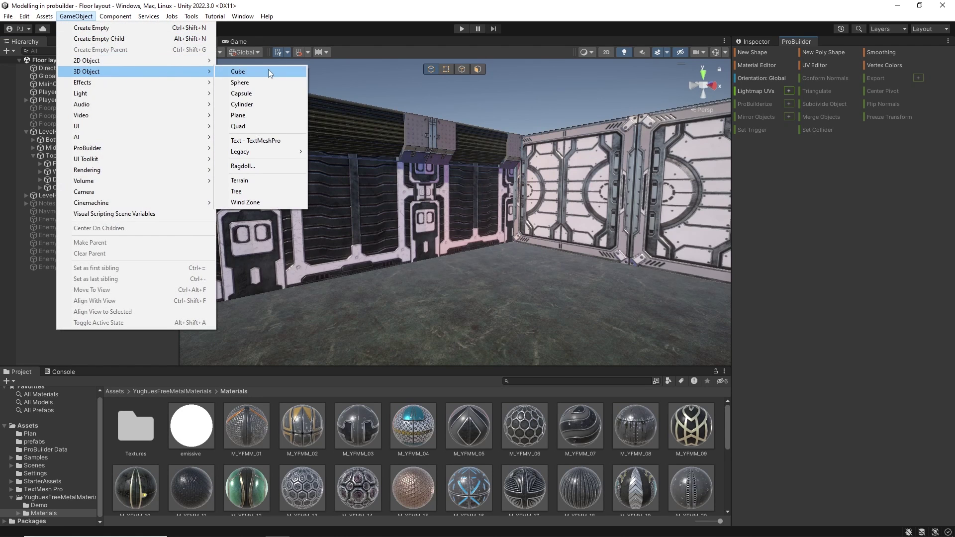
left_click(260, 94)
left_click_drag(489, 217, 597, 276)
left_click_drag(588, 220, 435, 332)
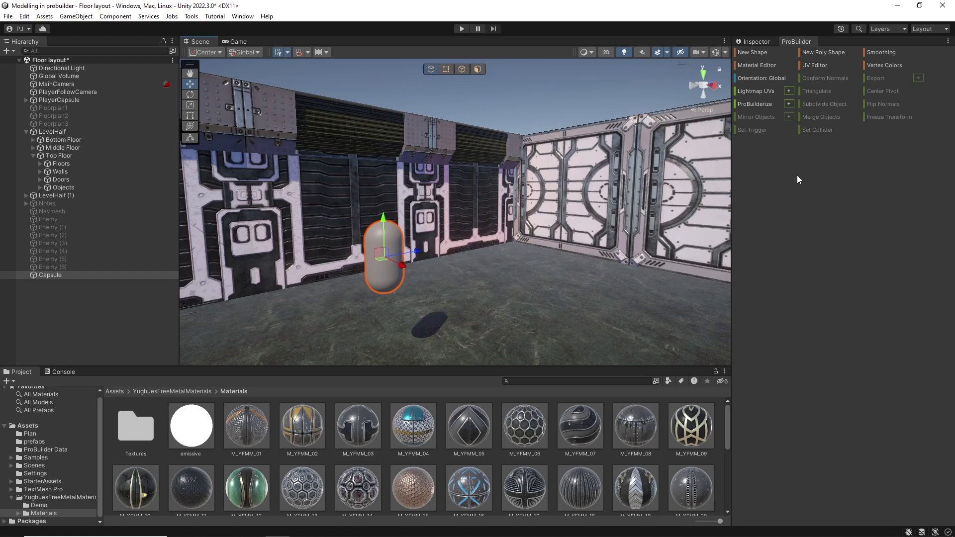
left_click(740, 109)
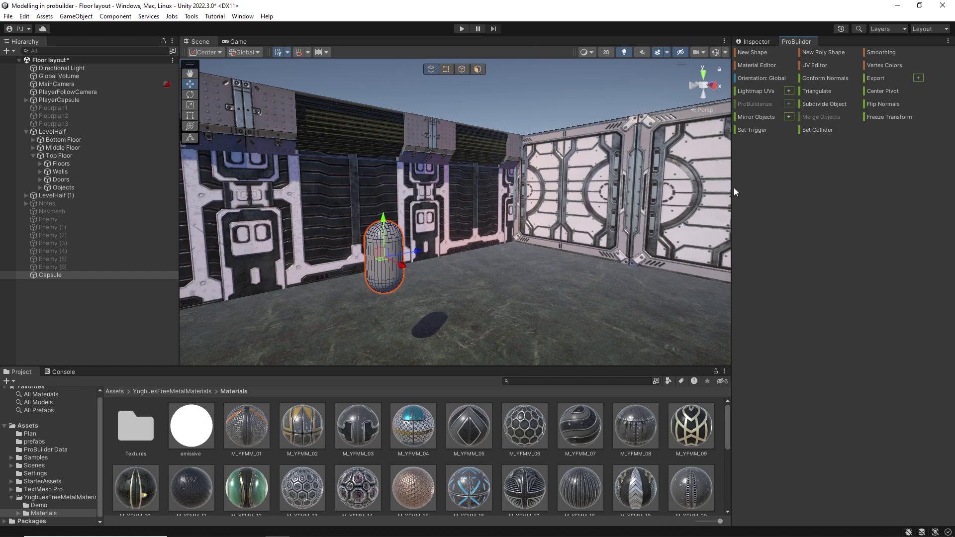
Insert three horizontal edge loops around the straight middle section of the capsule.
scroll(380, 258, "up", 4)
middle_click_drag(348, 259, 393, 242)
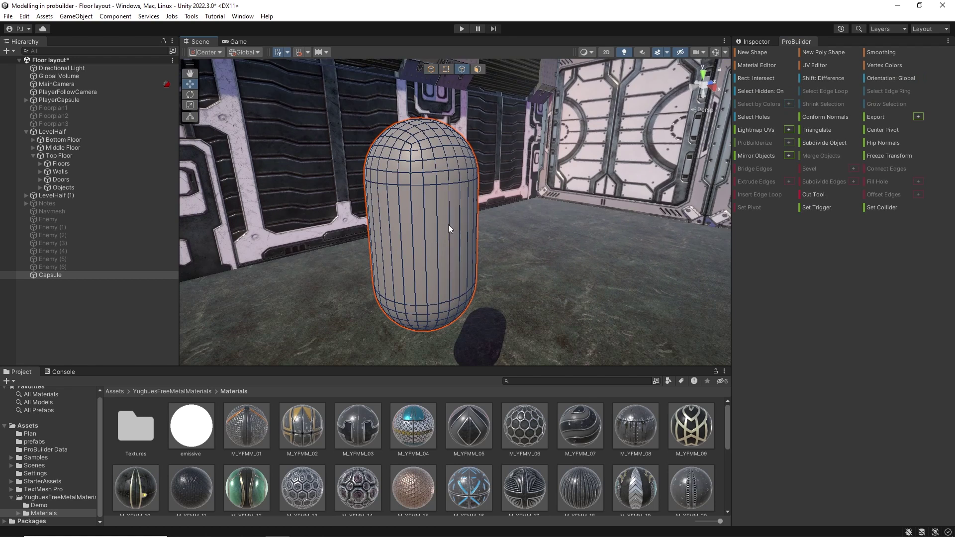
left_click(450, 228)
left_click(758, 195)
left_click(450, 215)
left_click(758, 194)
left_click(459, 269)
left_click(757, 195)
Extrude one upper and one lower face on the same side of the capsule by 0.3 along the face normal.
key("k")
left_click(454, 199)
left_click(455, 286, "shift")
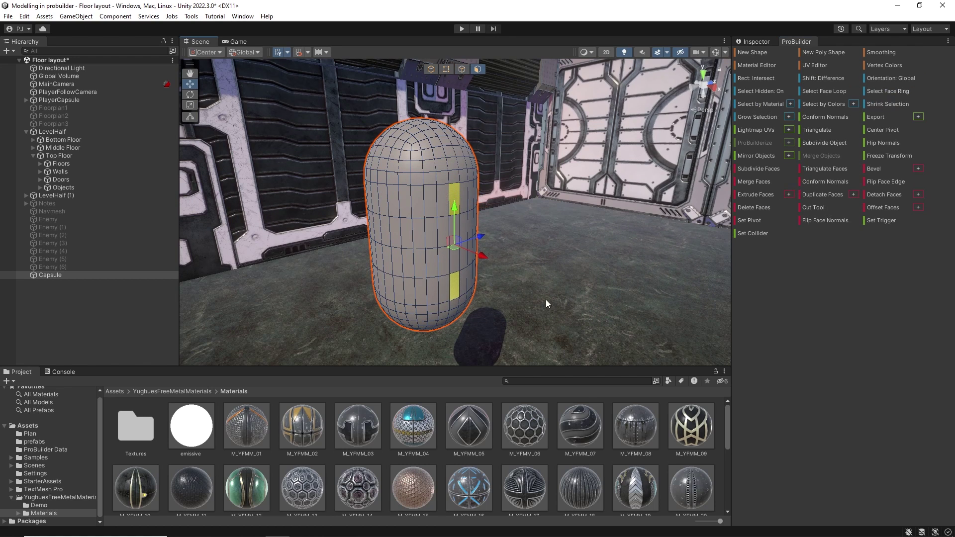
left_click(789, 194)
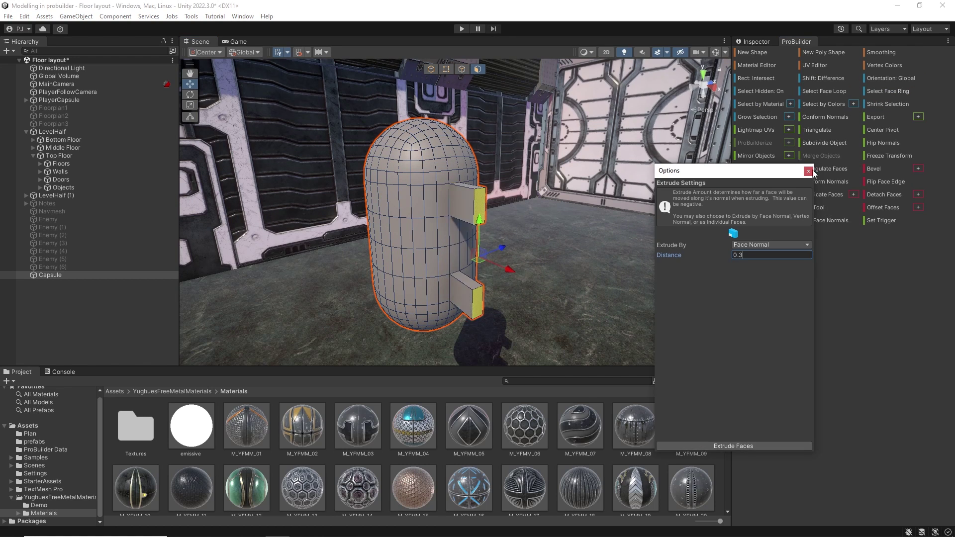
left_click(809, 171)
Bevel the long edges of both extruded blocks on the capsule.
right_click_drag(401, 204, 500, 207)
left_click(460, 70)
left_click_drag(450, 171, 390, 219, "alt")
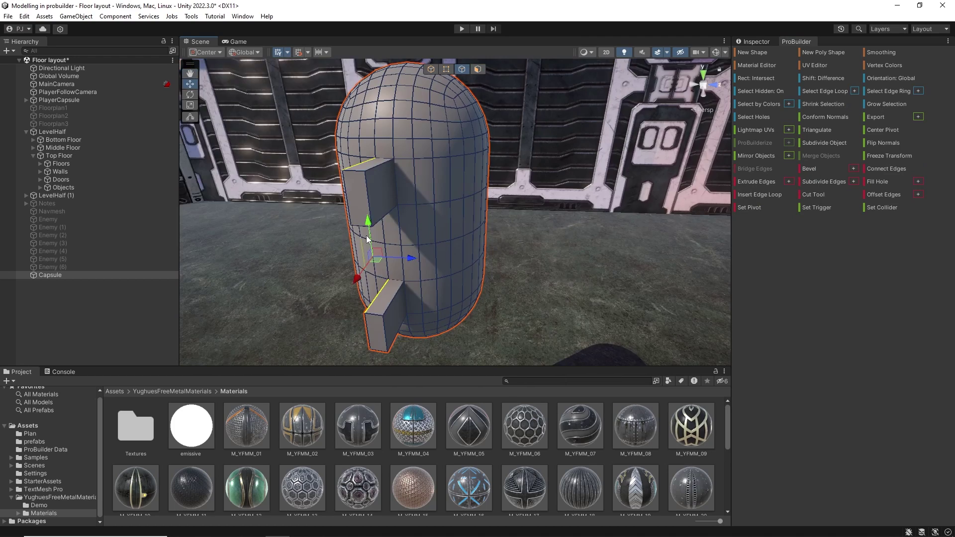
left_click(390, 213, "shift")
left_click(393, 299, "shift")
left_click(399, 331, "shift")
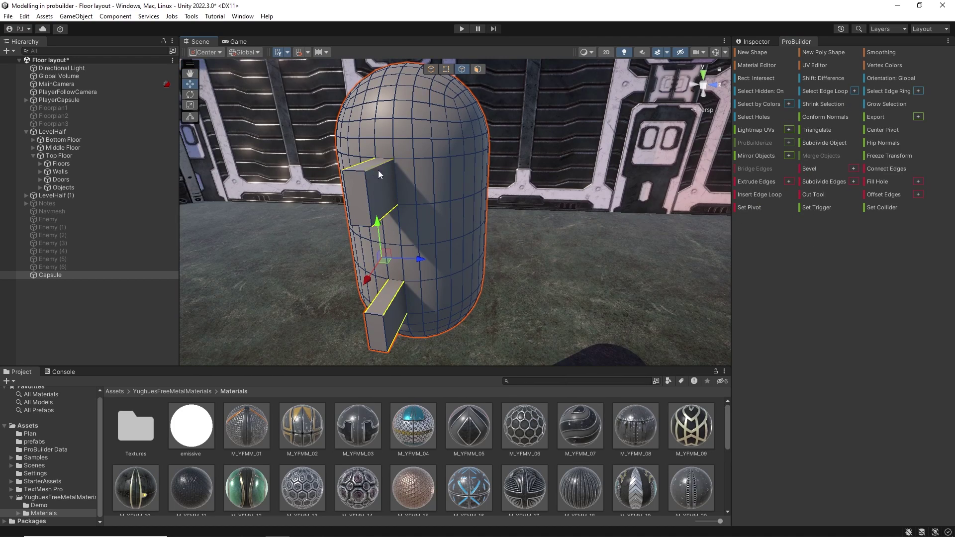
left_click(853, 168)
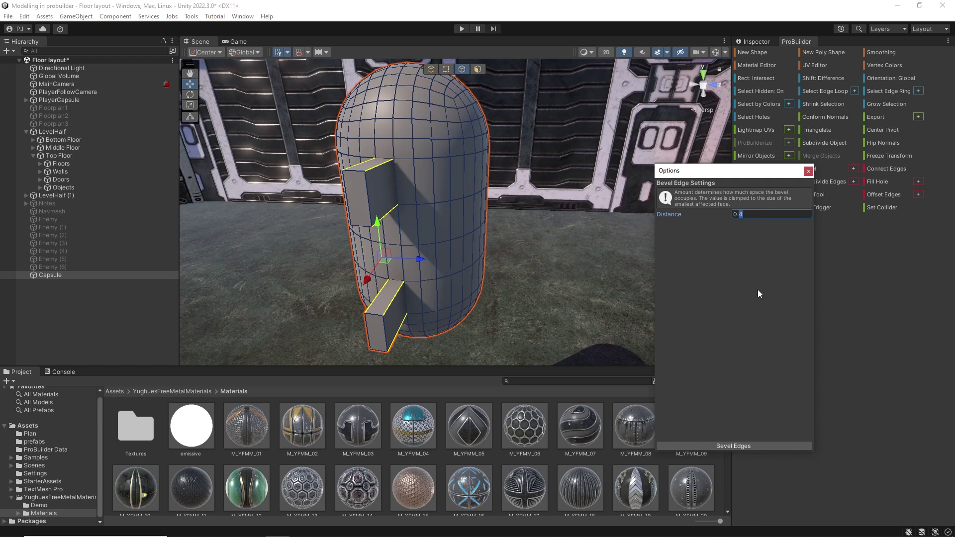
left_click(734, 446)
left_click(809, 171)
Select all faces of the capsule and assign them to smoothing group 1.
right_click_drag(517, 209, 583, 206)
key("a")
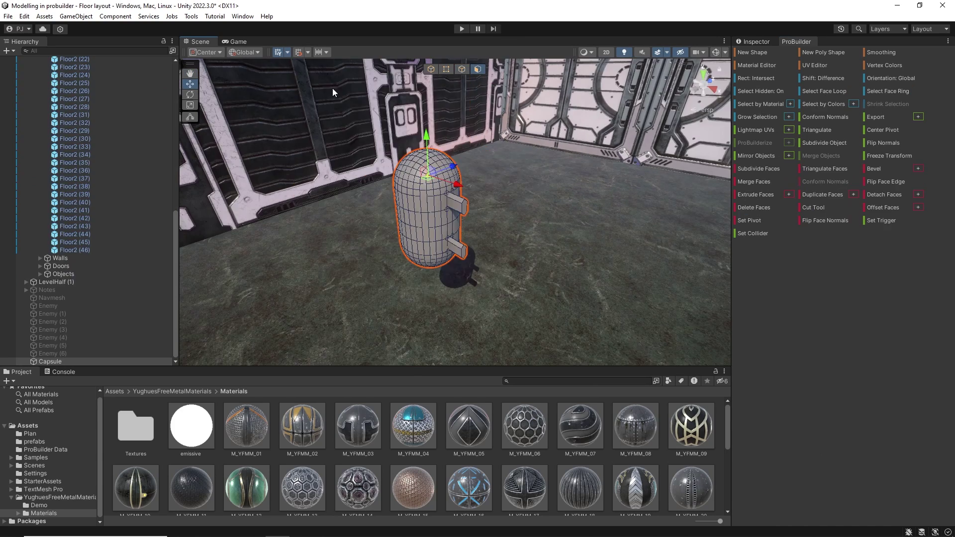
left_click_drag(332, 90, 531, 308)
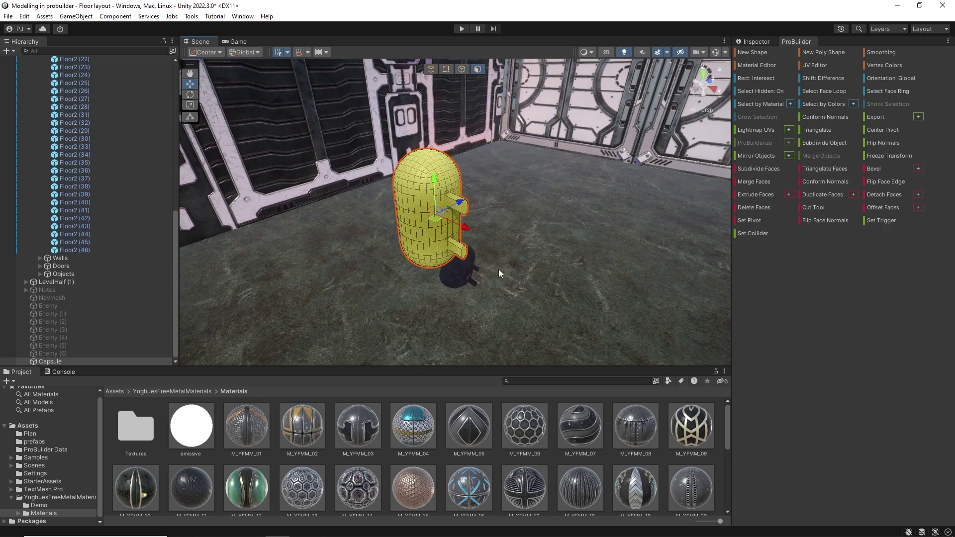
scroll(496, 262, "up", 4)
left_click(881, 52)
left_click(802, 101)
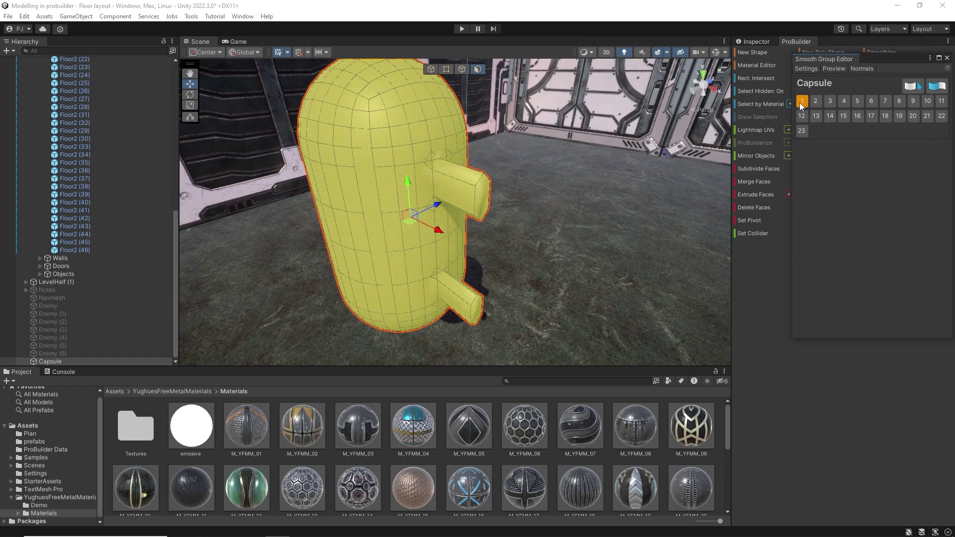
left_click(947, 58)
Apply the M_YFMM_02 material to all faces of the capsule.
left_click_drag(416, 141, 582, 338)
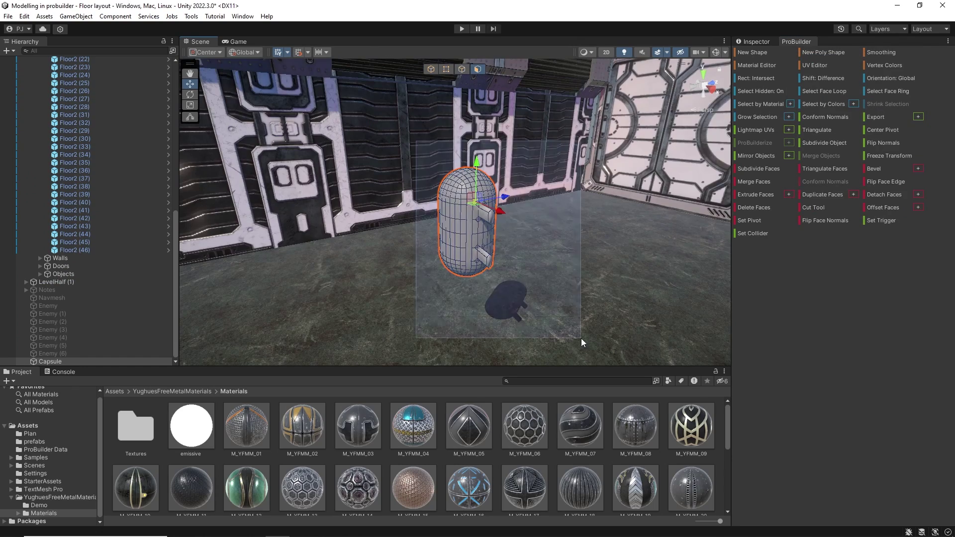
left_click(768, 69)
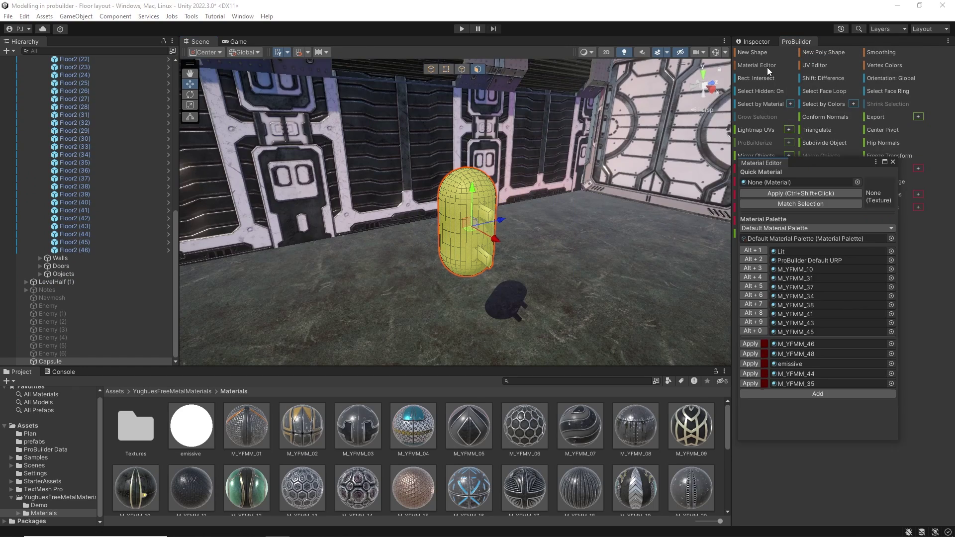
left_click(750, 395)
left_click(901, 162)
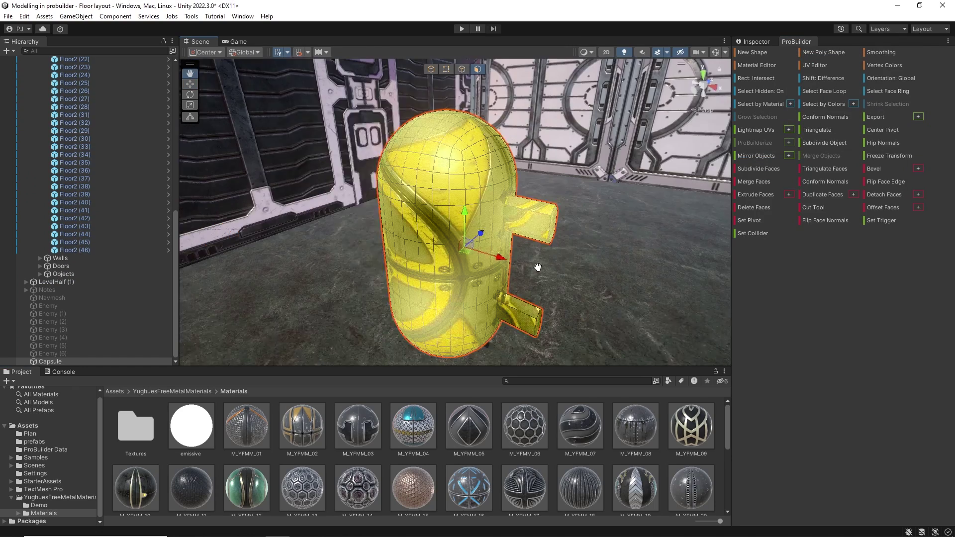
Apply the emissive material to the opposite side faces of the capsule's upper extruded block.
middle_click_drag(538, 268, 480, 262)
left_click(476, 219)
left_click_drag(481, 224, 213, 234, "alt")
left_click(283, 272, "shift")
left_click(756, 65)
left_click(750, 363)
left_click(893, 161)
Apply the emissive material to the opposite side faces of the capsule's lower extruded block.
middle_click_drag(361, 343, 447, 224)
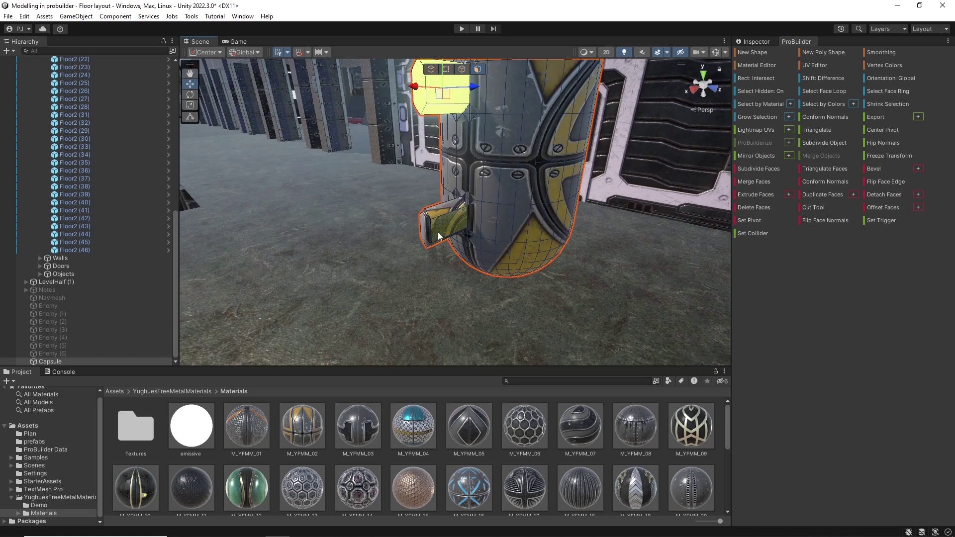
left_click(448, 224)
left_click_drag(447, 224, 443, 127, "alt")
left_click(443, 147, "shift")
left_click(755, 66)
left_click(750, 364)
left_click(893, 162)
Select the whole capsule object and rotate it to -90 on Z so it lies on its side.
scroll(455, 212, "down", 5)
left_click(572, 75)
left_click(432, 69)
left_click(479, 199)
left_click(190, 94)
left_click_drag(517, 174, 551, 311, "ctrl")
key("w")
Rename the capsule object as Prop.
left_click(754, 42)
left_click(799, 56)
type("Prop")
key("Return")
Duplicate Prop twice and stack the three capsules vertically.
key("ctrl+d")
left_click_drag(493, 167, 500, 274)
key("ctrl+d")
Parent Prop (1) and Prop (2) under Prop and raise the whole stack slightly.
left_click(56, 353)
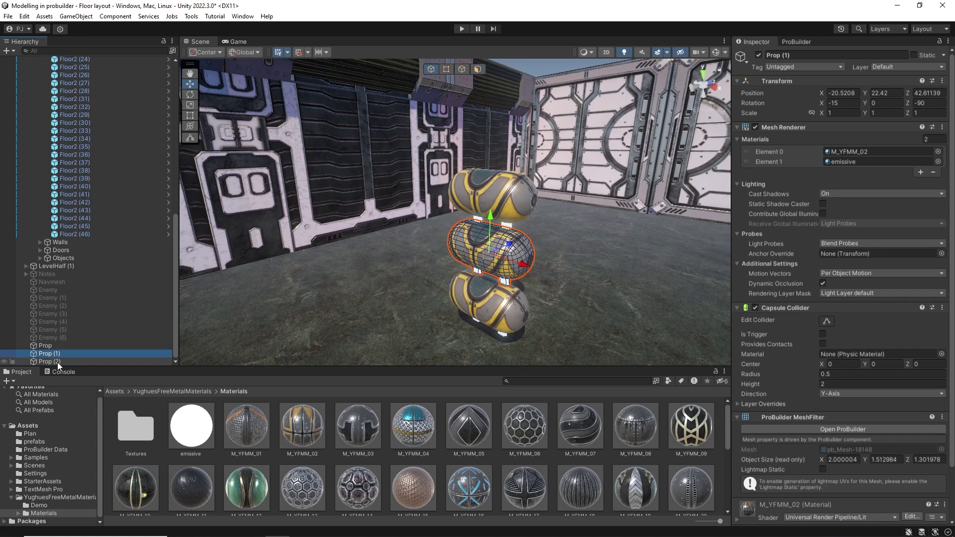
left_click(58, 362, "shift")
left_click_drag(56, 354, 48, 345)
left_click(48, 345)
left_click_drag(491, 225, 490, 208)
key("e")
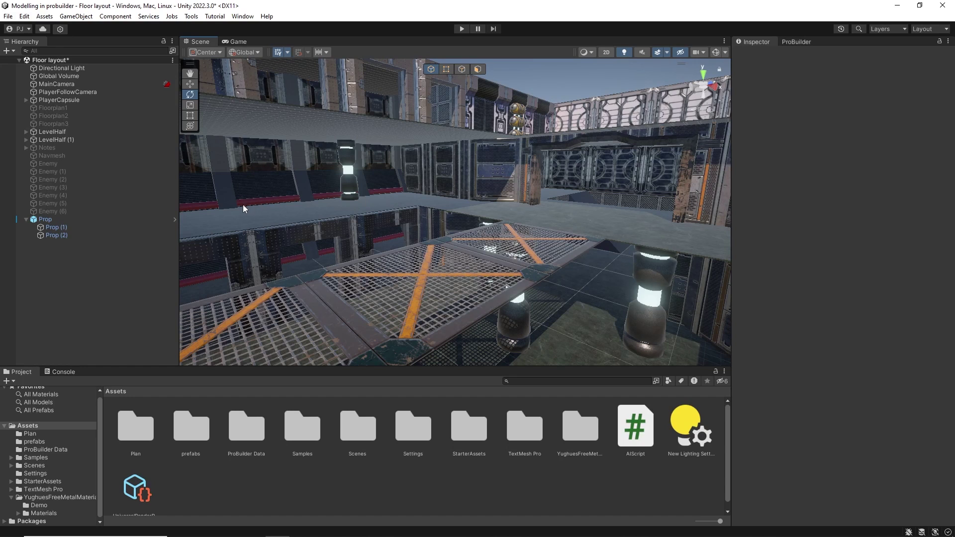
Enable post processing on MainCamera and set its anti-aliasing to Temporal Anti-aliasing (TAA).
left_click(56, 83)
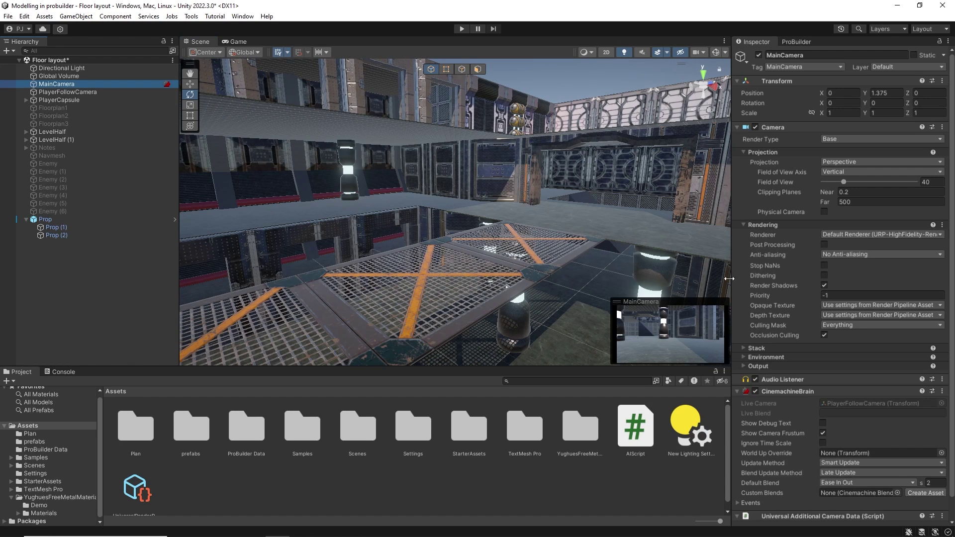
left_click(824, 244)
left_click(859, 255)
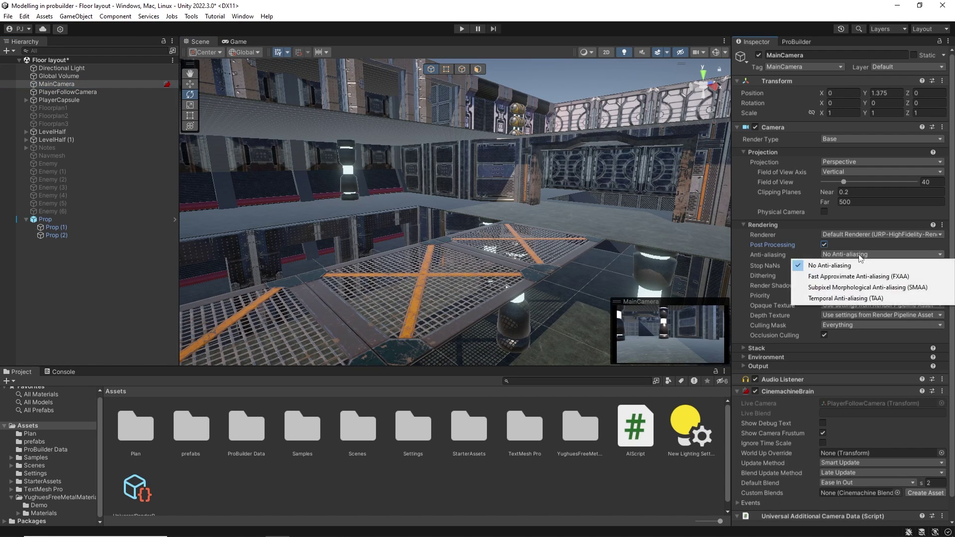
left_click(866, 299)
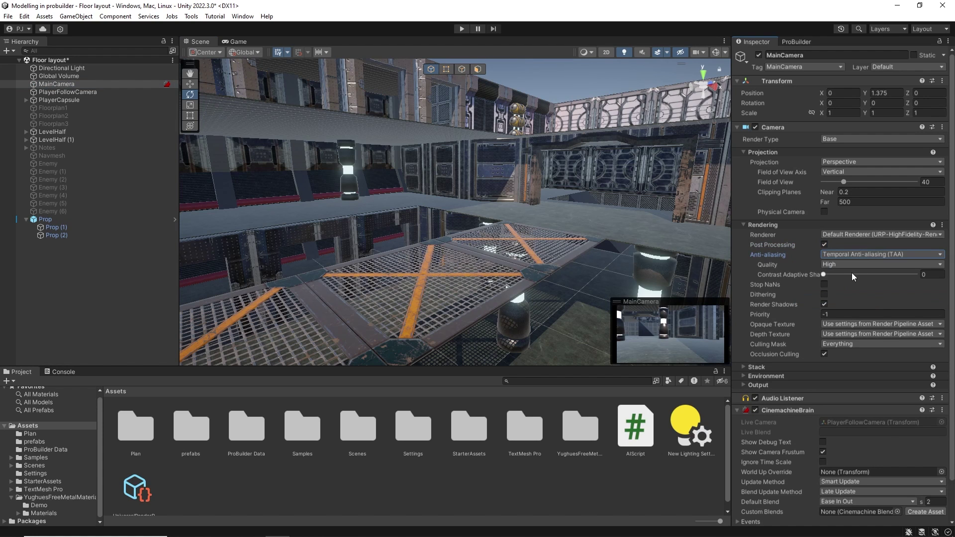
left_click(234, 42)
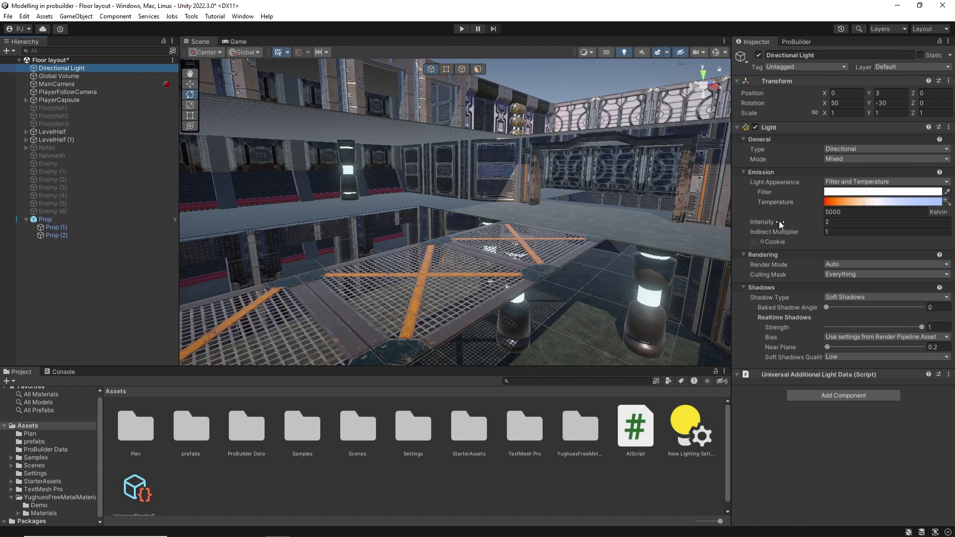
Set the Directional Light's soft shadows quality to High.
left_click(852, 357)
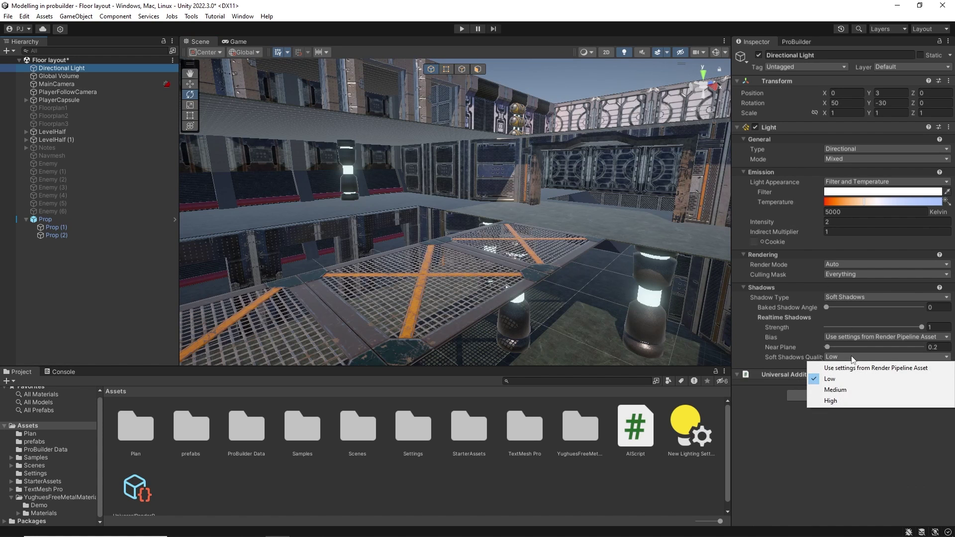
left_click(832, 402)
Set the Global Volume's tonemapping mode to ACES, with bloom intensity 1.5 and threshold 0.5.
left_click(58, 76)
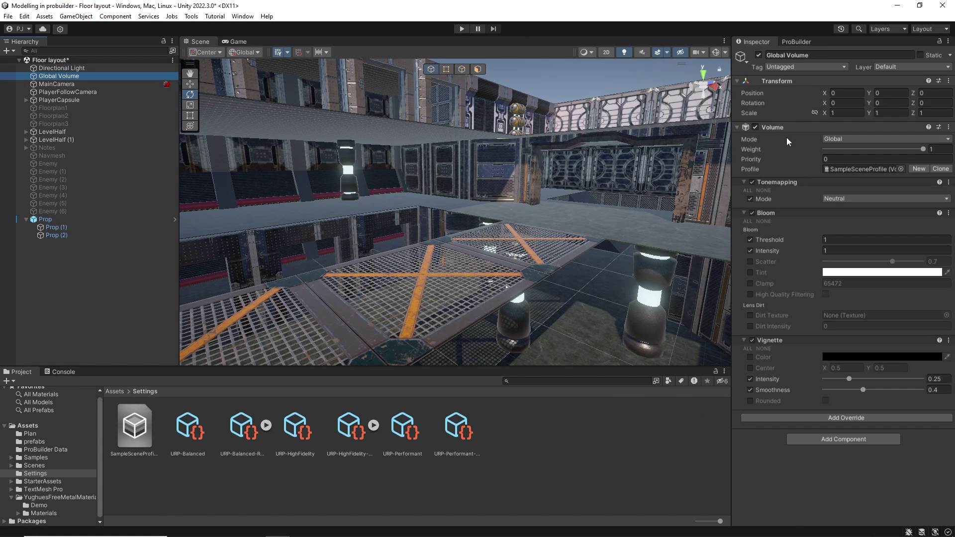
left_click(864, 199)
left_click(853, 241)
left_click(841, 251)
type("1.5")
left_click(840, 240)
type("0.5")
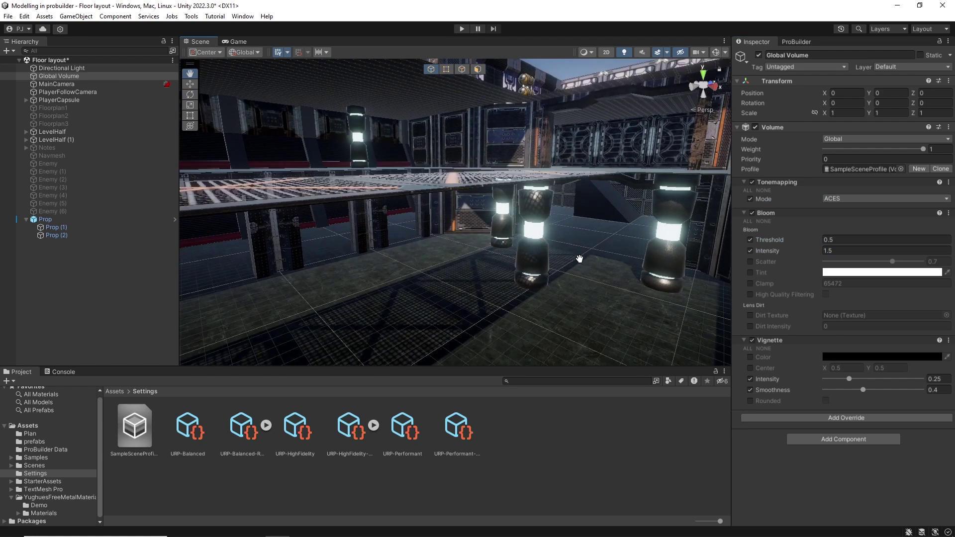
Add a post-processing override to the Global Volume that cools the scene's colours, with a value of -12.
left_click(841, 417)
left_click(838, 299)
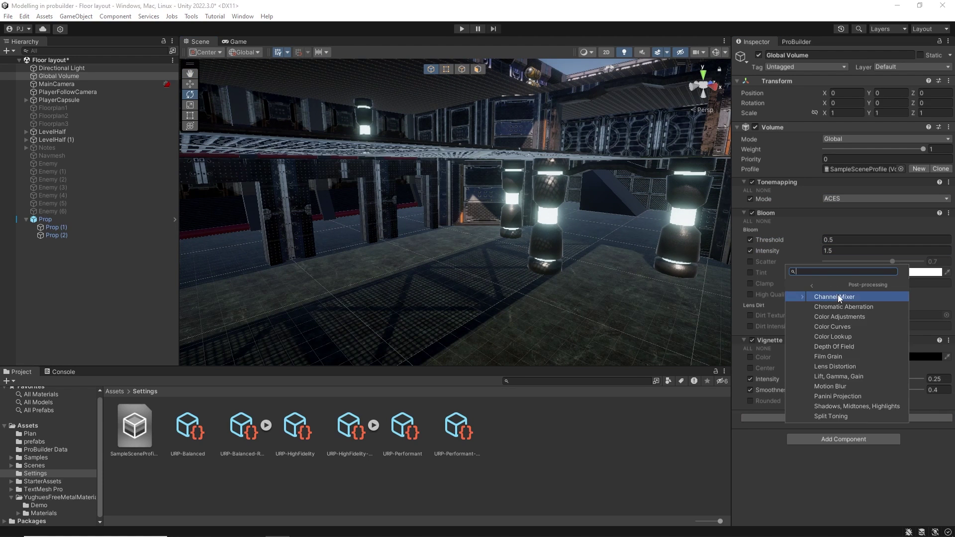
left_click(812, 419)
mouse_move(873, 432)
left_mouse_down()
mouse_move(851, 432)
mouse_move(878, 432)
left_mouse_up()
left_click(938, 432)
type("-12")
Add one more post-processing override to the Global Volume and enable its first property.
left_click(846, 459)
left_click(836, 342)
left_click(826, 354)
left_click(751, 474)
left_click(782, 473)
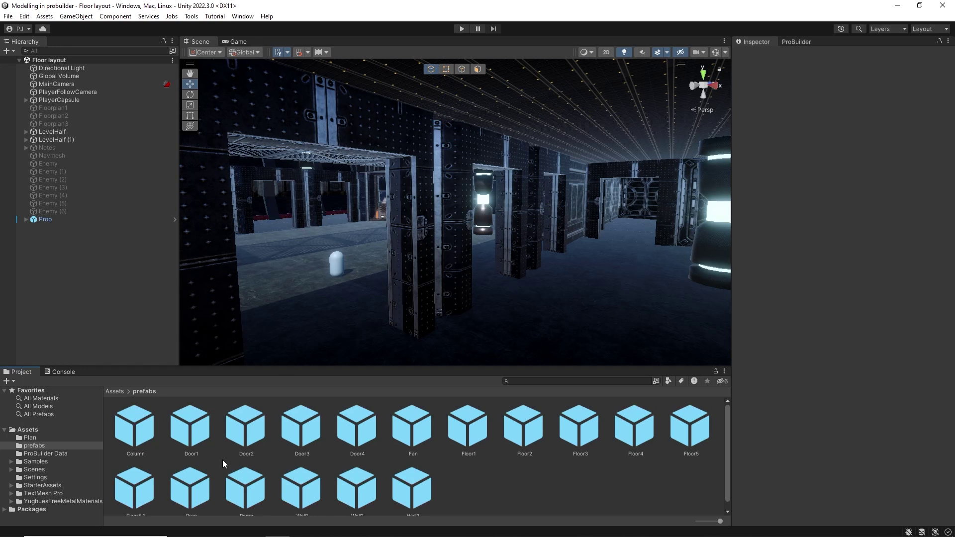
Open the Door1 prefab for editing and deactivate its child Door1 object.
double_click(179, 437)
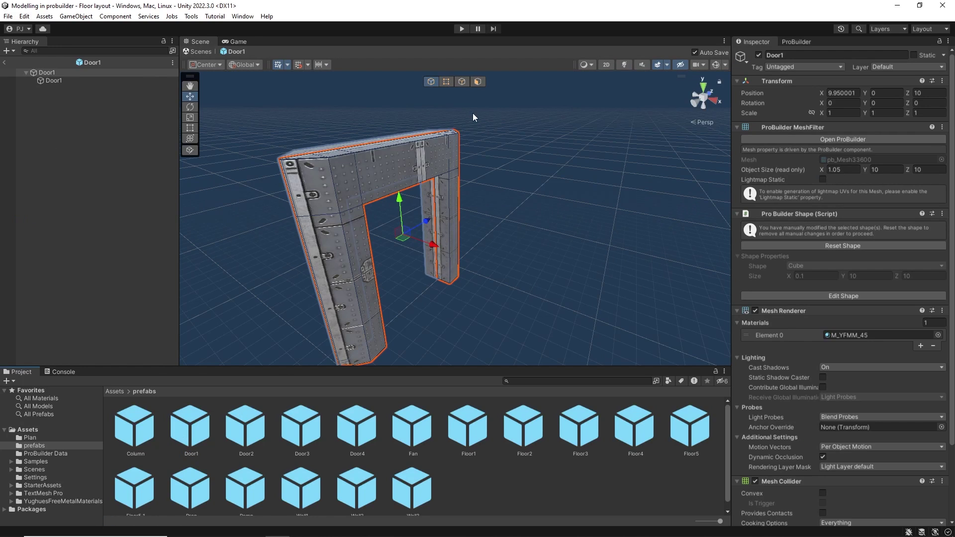
left_click(54, 81)
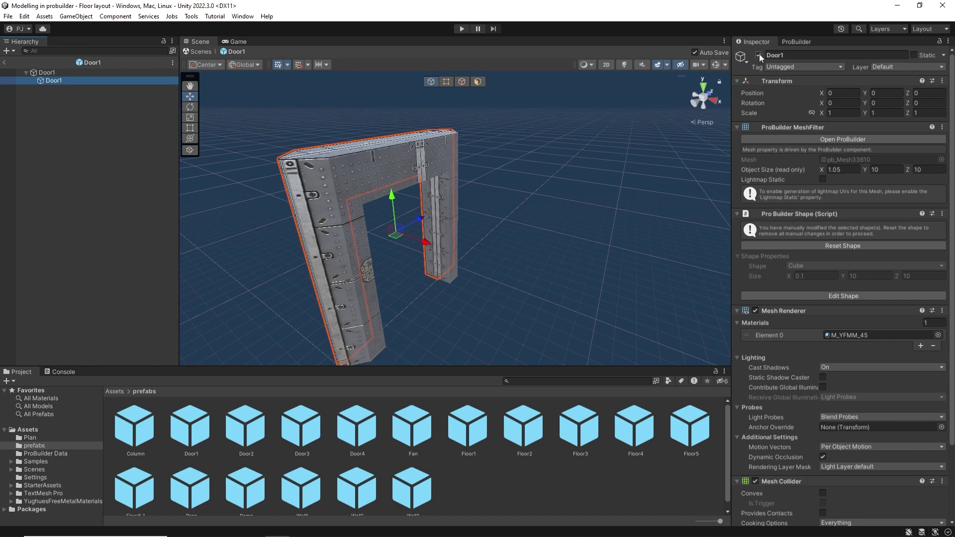
left_click(759, 55)
Inset the face of the parent Door1's crossbeam above the doorway by scaling it inward, and bring up the ProBuilder tools.
left_click(47, 73)
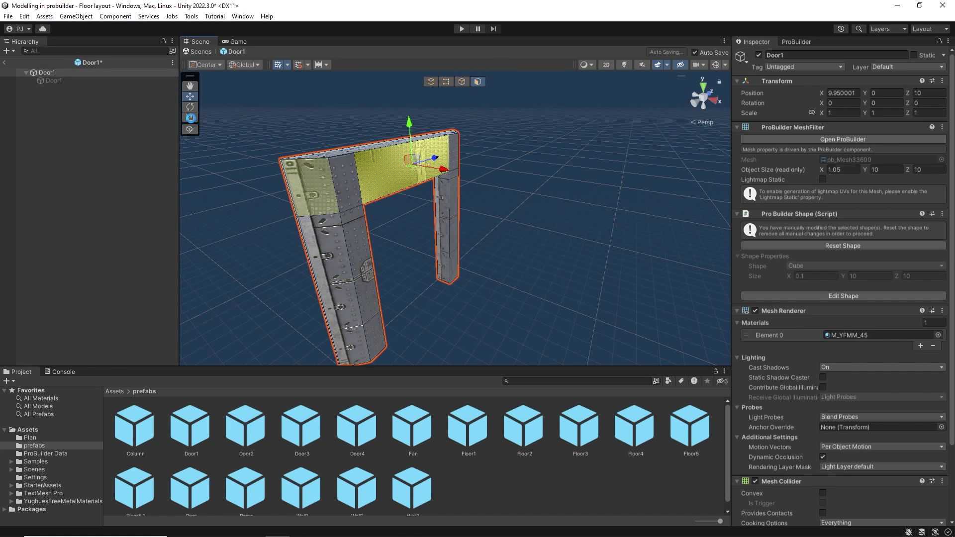
left_click(190, 118)
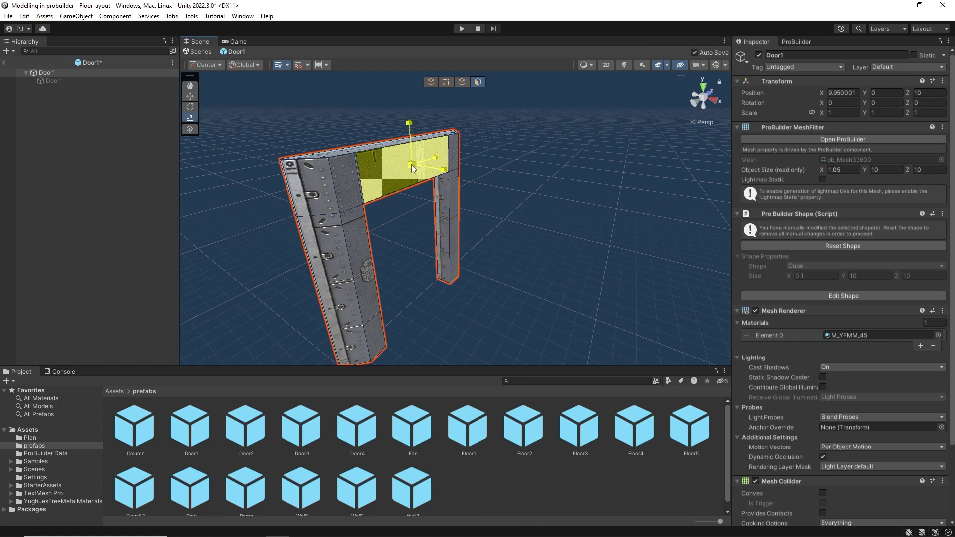
left_click_drag(412, 168, 404, 176)
left_click(795, 41)
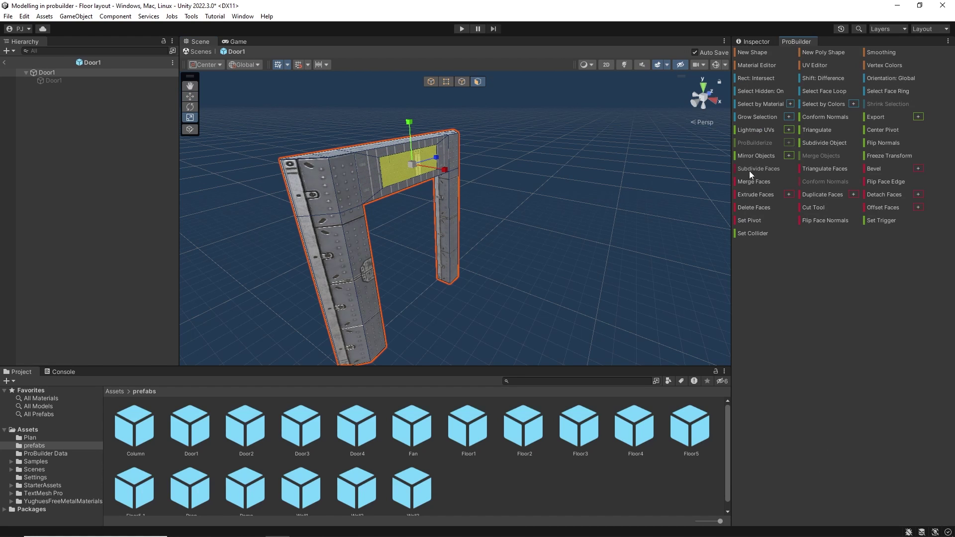
Apply the bright material to the crossbeam's inset face, and convert all of the Door1 frame's UVs to manual, box-projected and fitted.
left_click(757, 66)
left_click(751, 368)
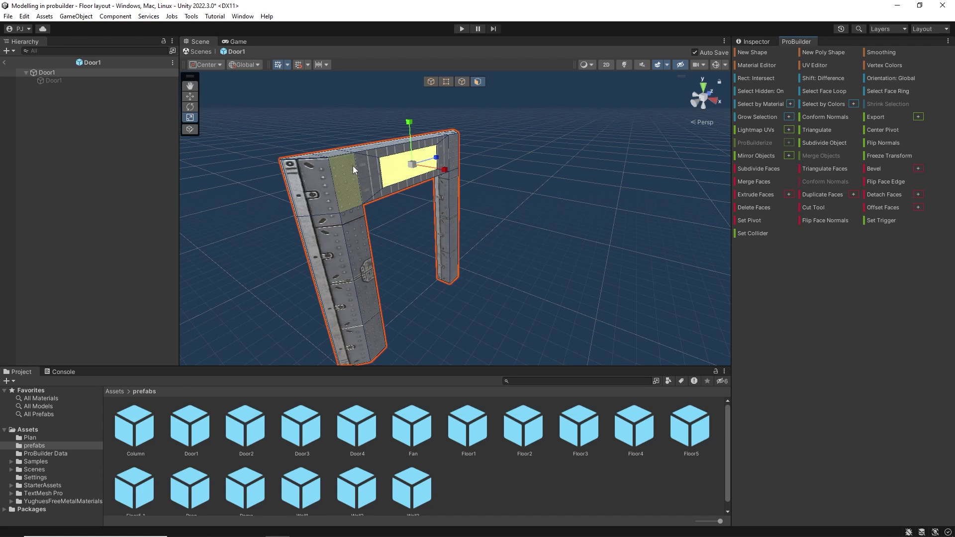
left_click_drag(240, 105, 572, 309)
left_click(810, 66)
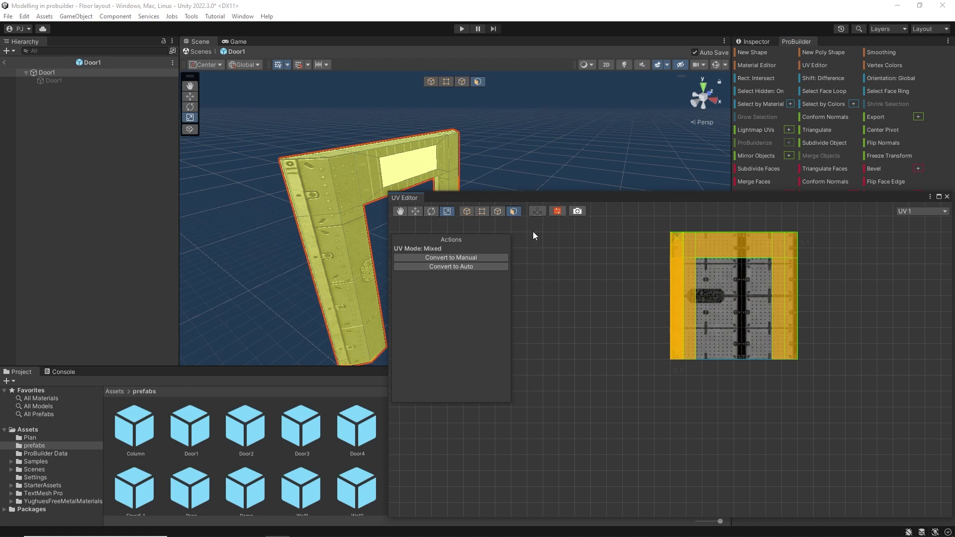
left_click(458, 258)
left_click(490, 281)
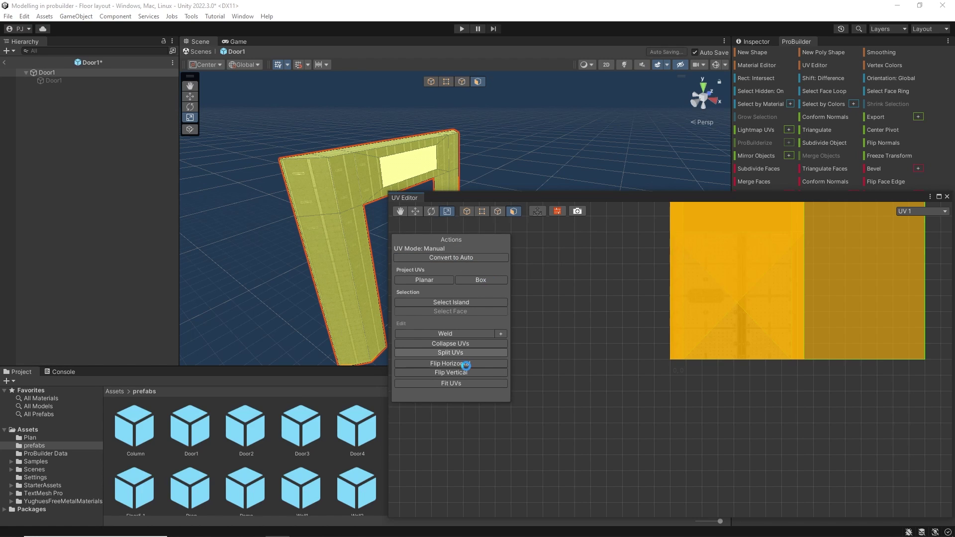
left_click(471, 384)
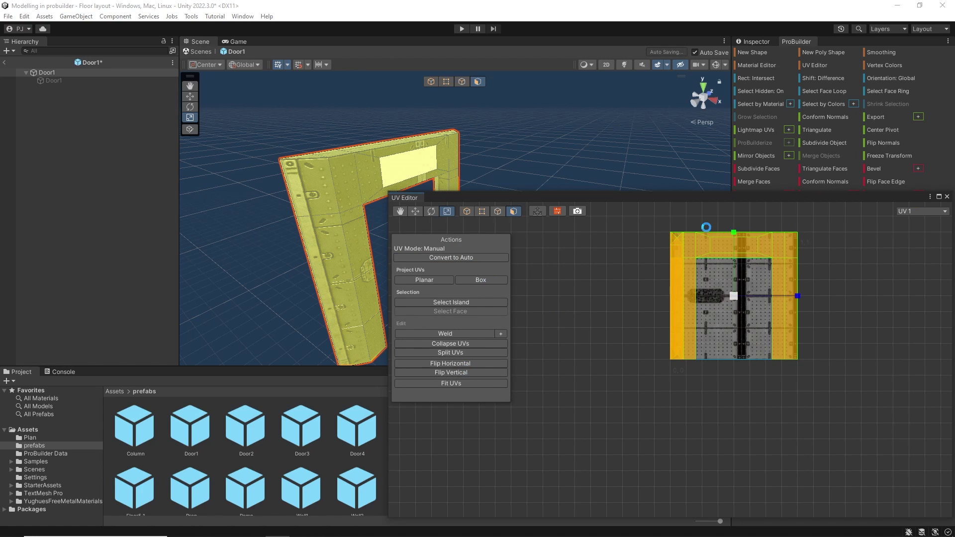
left_click(947, 195)
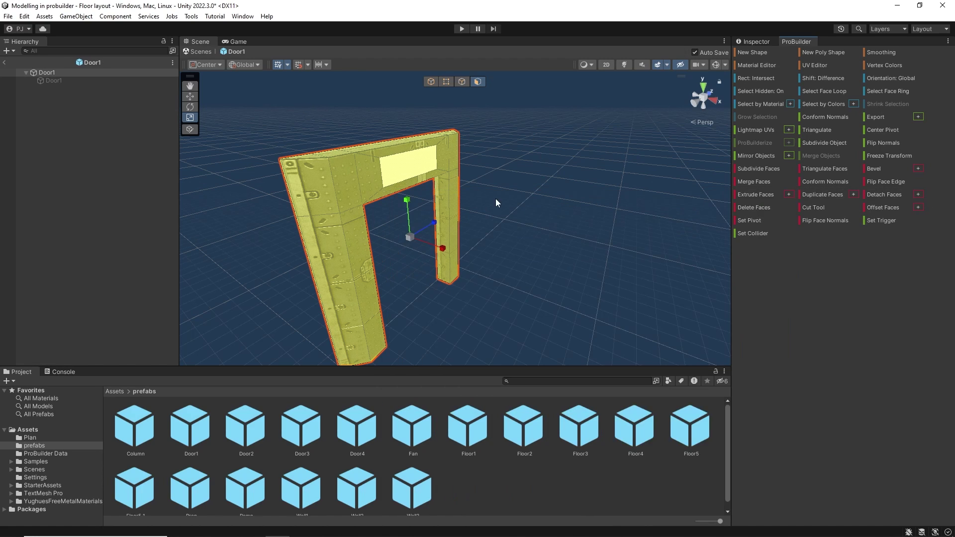
left_click(54, 84)
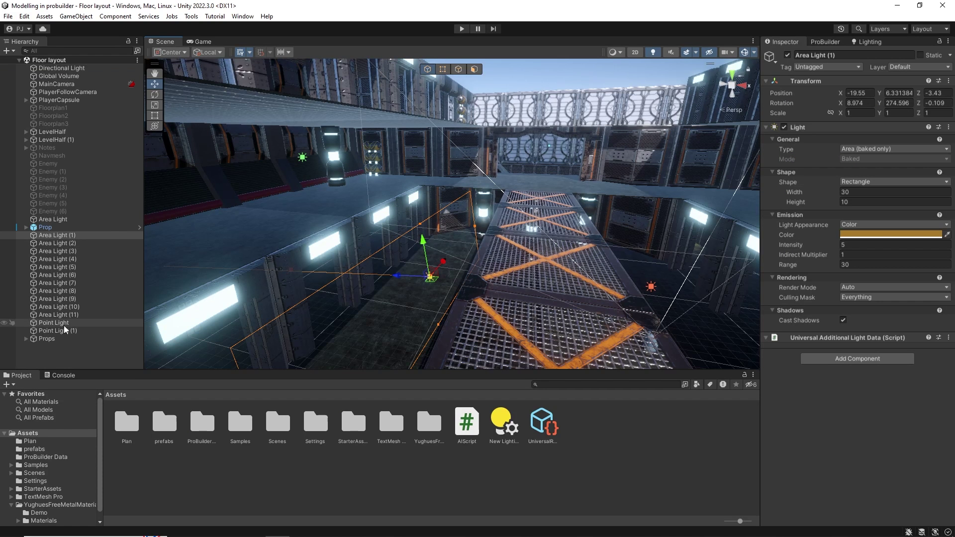
Look over the light creation options and the emission colour of Area Light (1).
left_click(69, 18)
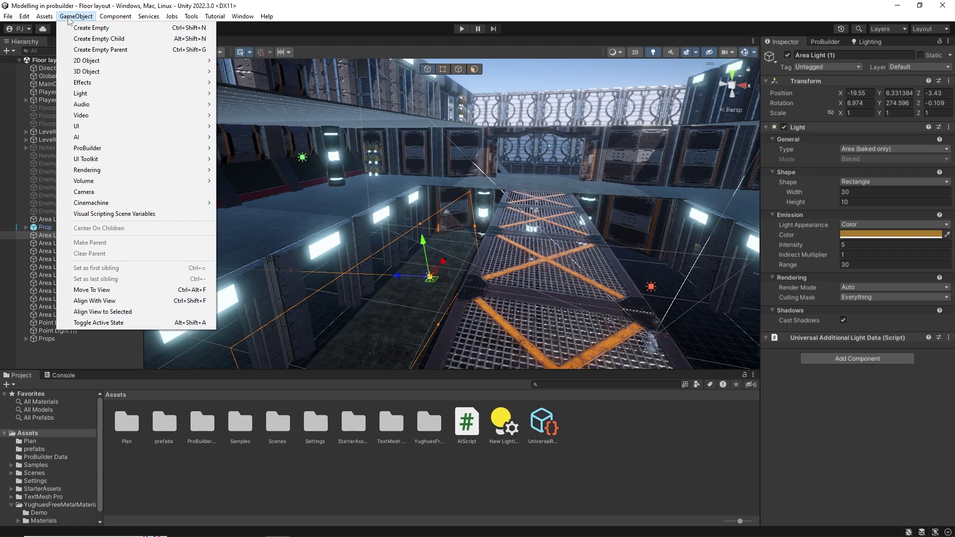
mouse_move(100, 94)
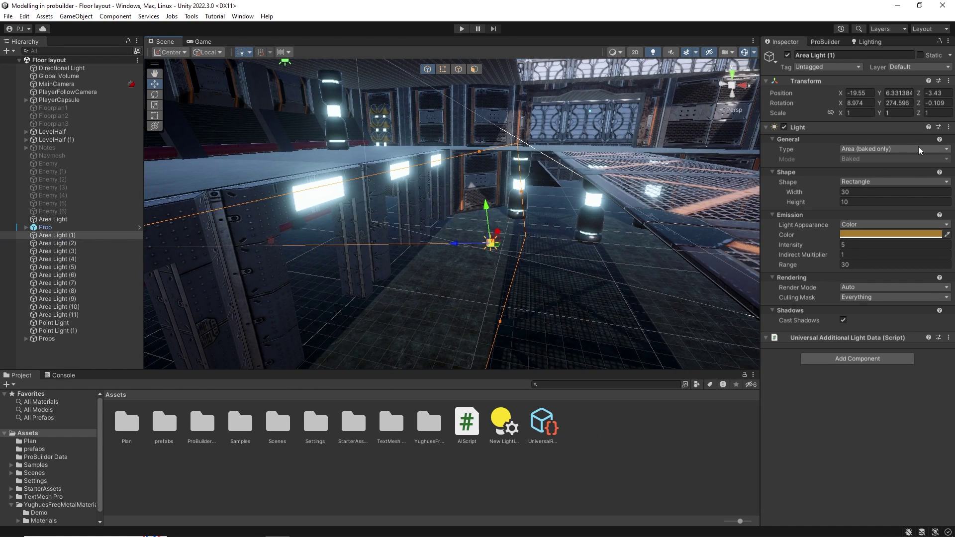
left_click(896, 238)
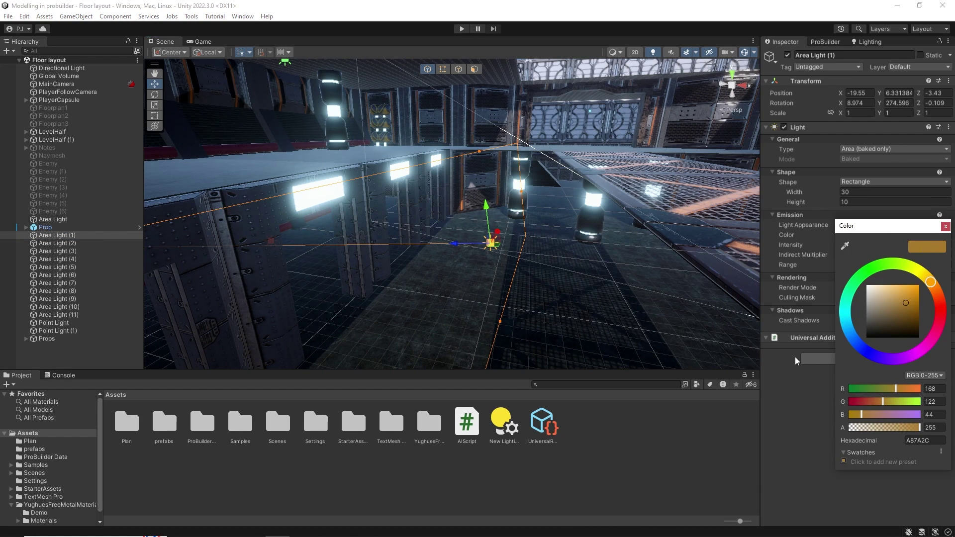
left_click(946, 226)
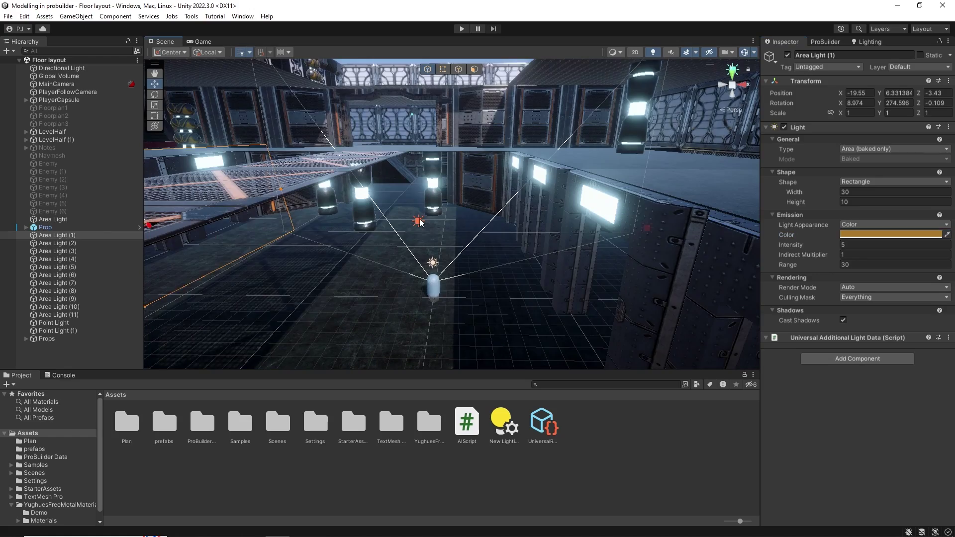
left_click(419, 220)
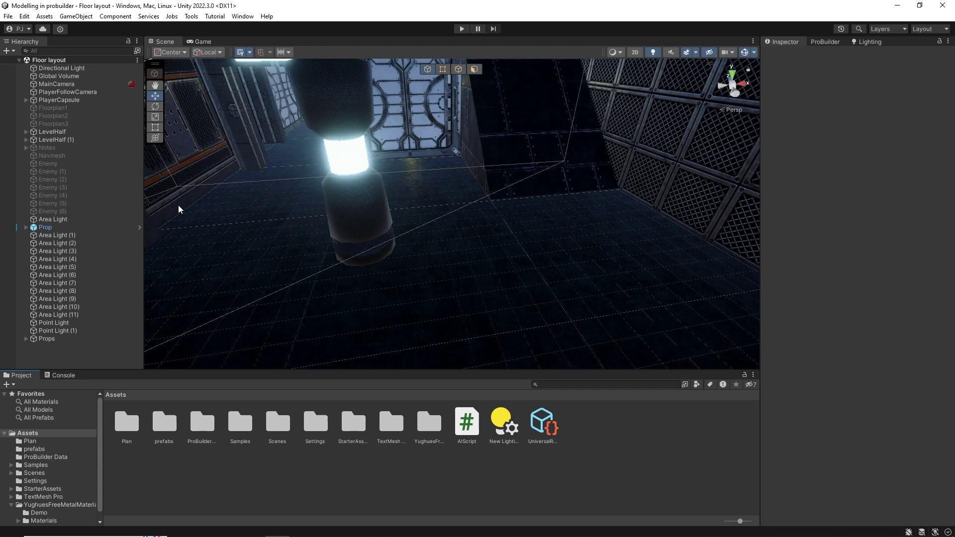
View the Splines package in the Unity Registry list of the Package Manager.
left_click(243, 16)
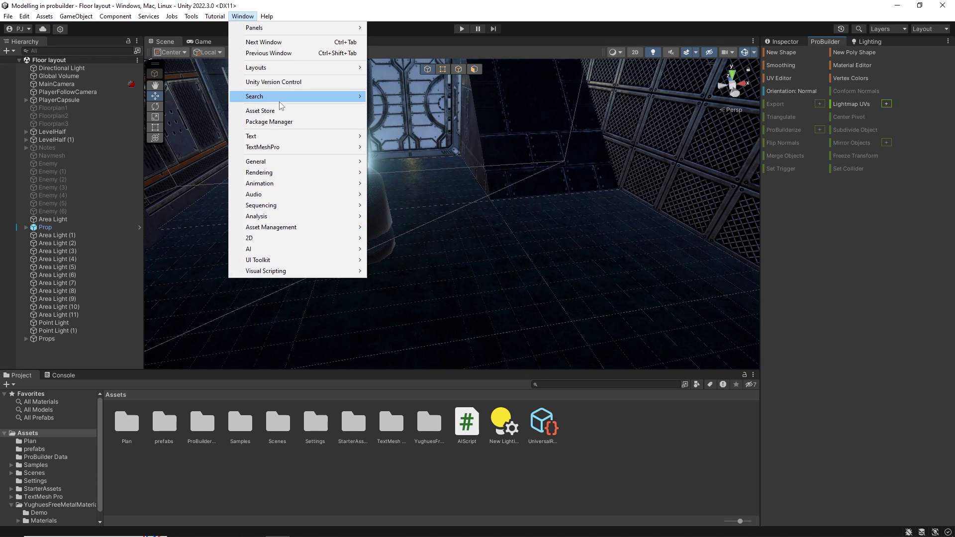
left_click(283, 121)
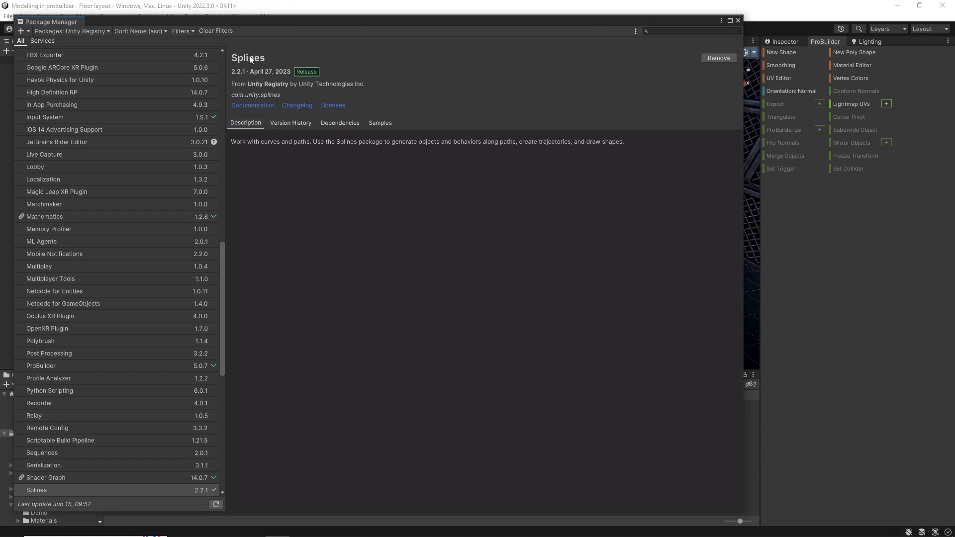
left_click(96, 491)
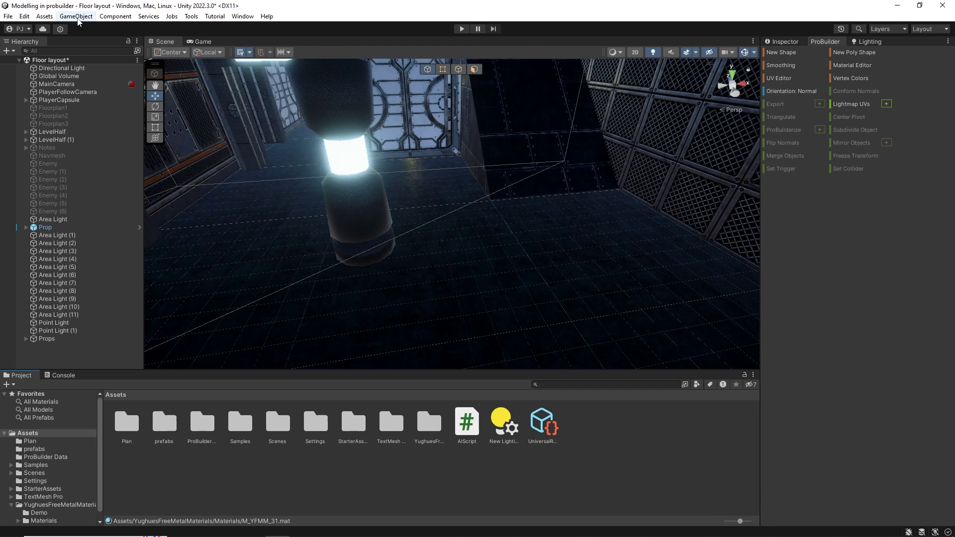
Draw a curved spline with four knots across the dark floor beside the glowing column, using the Draw Splines Tool.
left_click(76, 17)
mouse_move(127, 194)
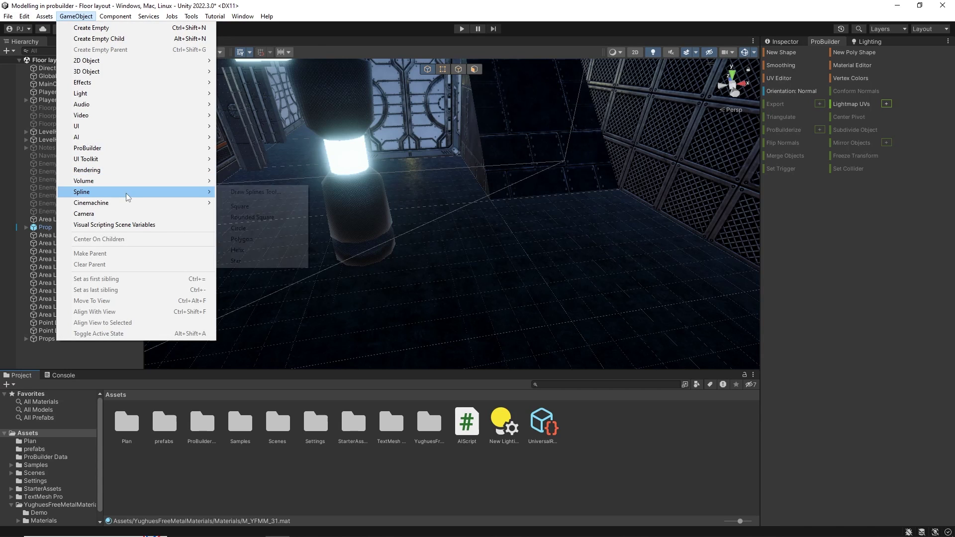
left_click(249, 196)
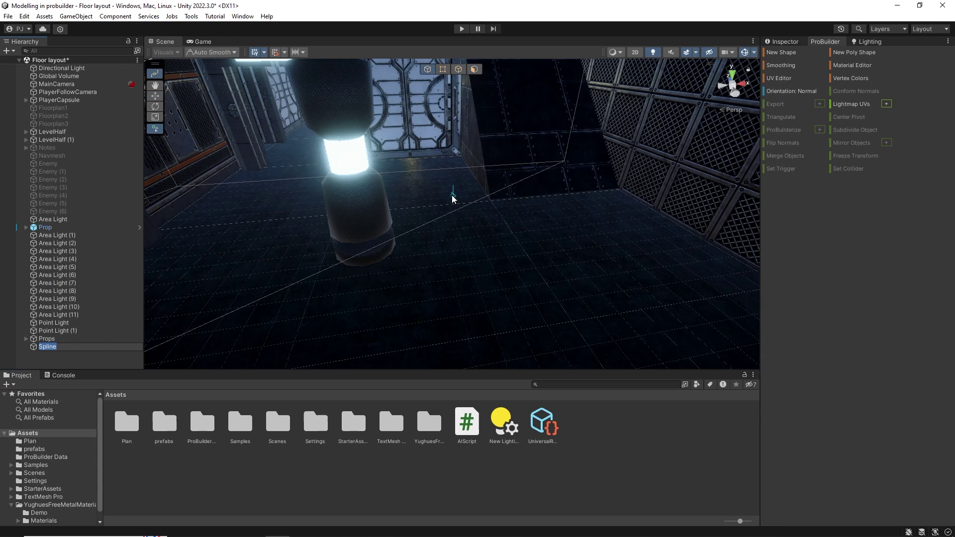
left_click(430, 184)
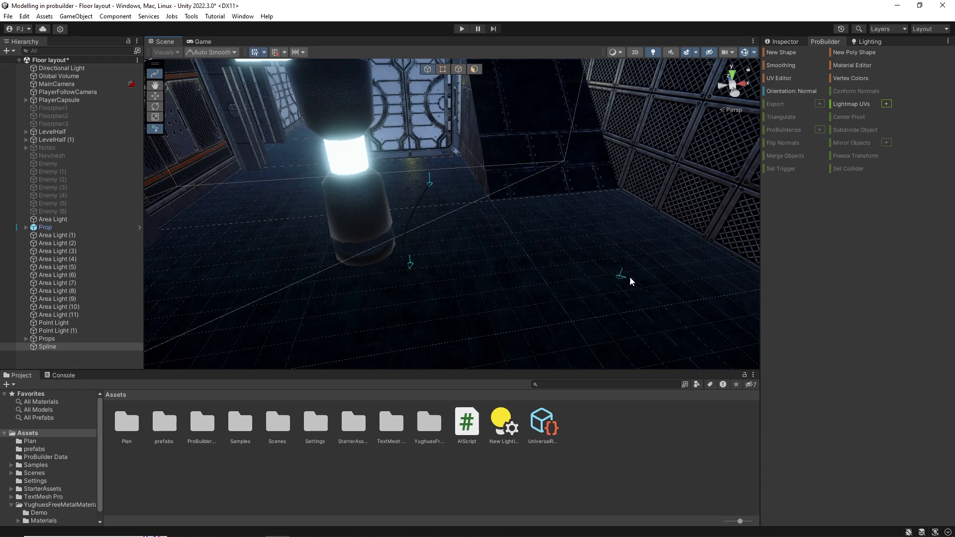
left_click(661, 279)
scroll(731, 347, "down", 3)
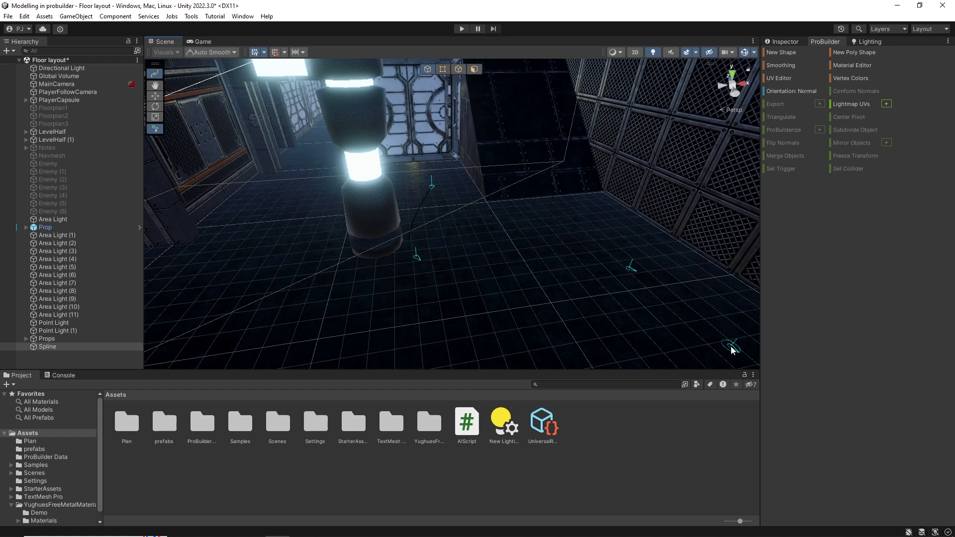
key("Escape")
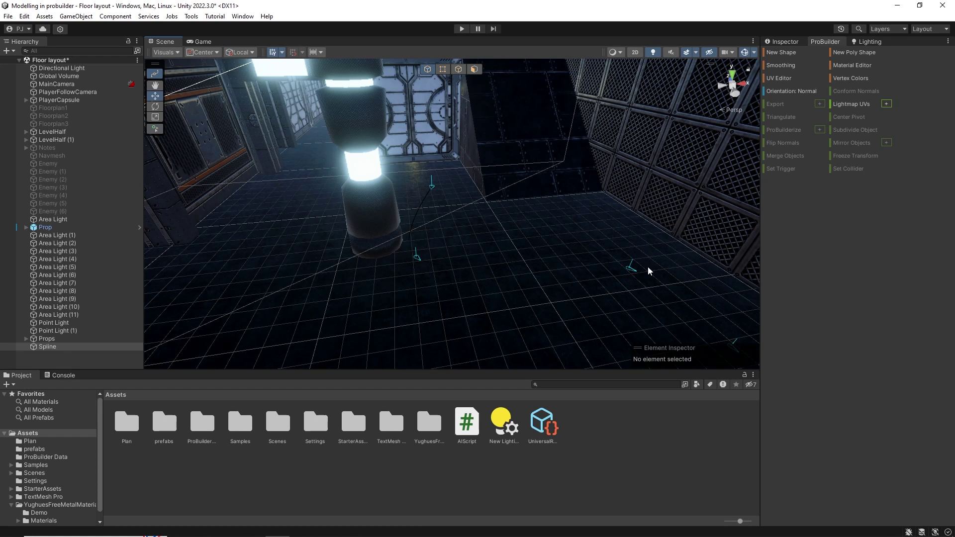
Add a Spline Extrude component to the spline to turn it into a tube.
left_click(47, 347)
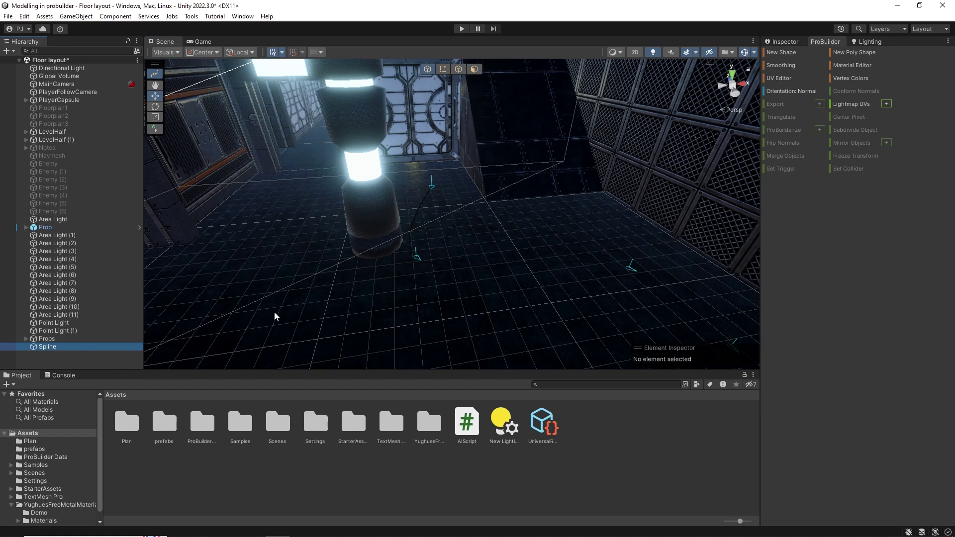
right_click_drag(419, 251, 479, 254)
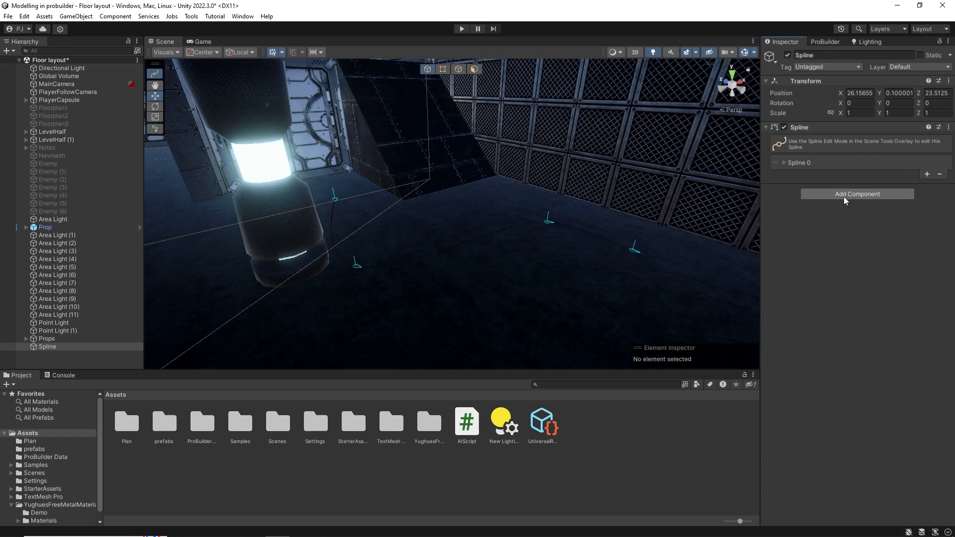
left_click(844, 196)
left_click(827, 209)
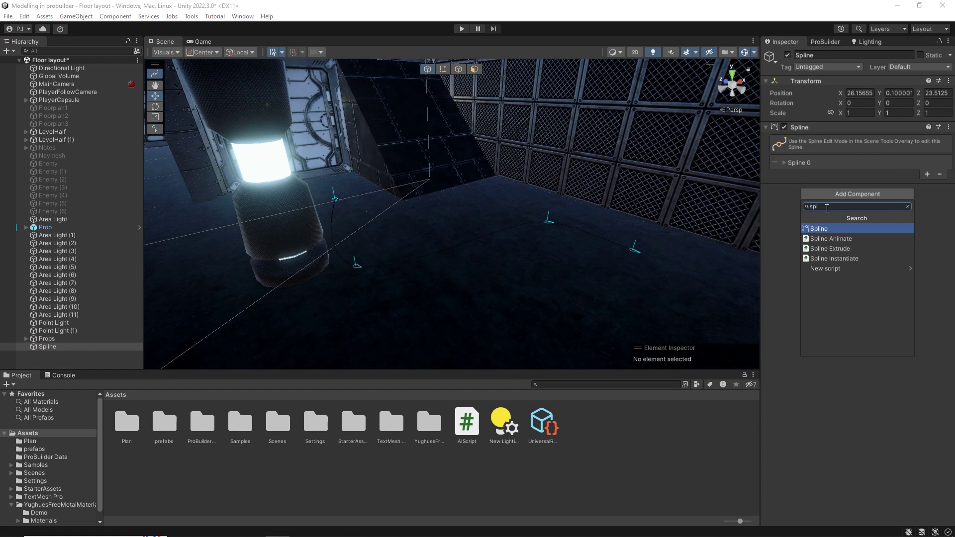
left_click(843, 248)
scroll(525, 265, "up", 3)
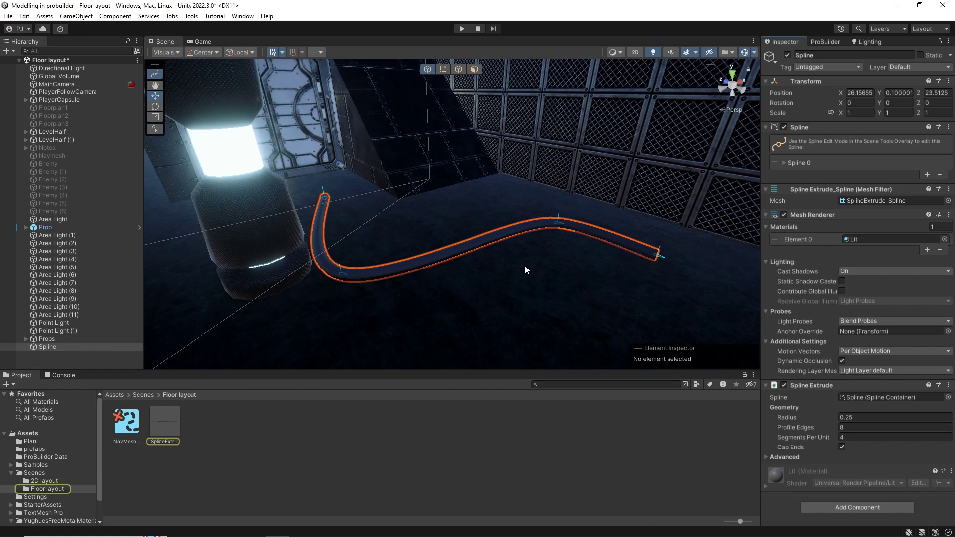
Set the Spline Extrude radius to 0.15.
left_click(865, 418)
type("0")
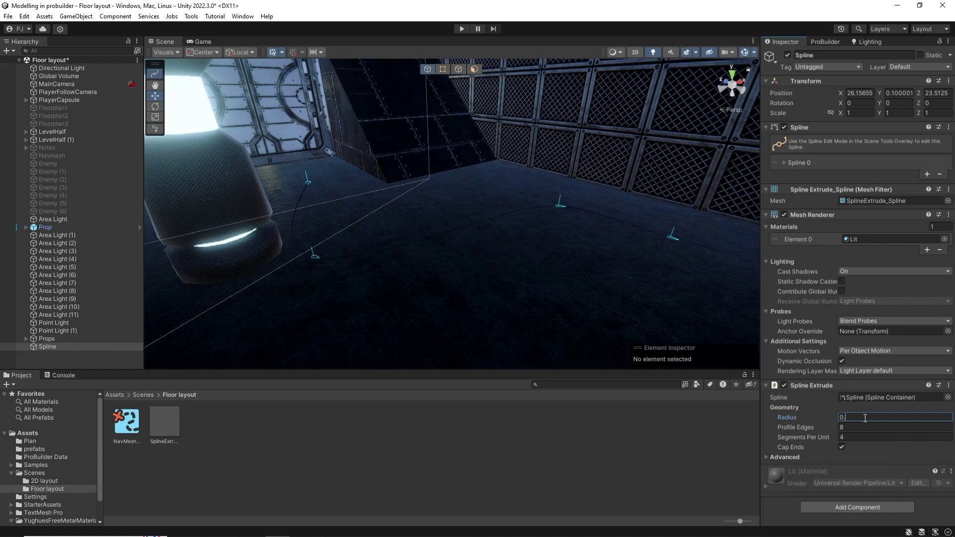
type(".15")
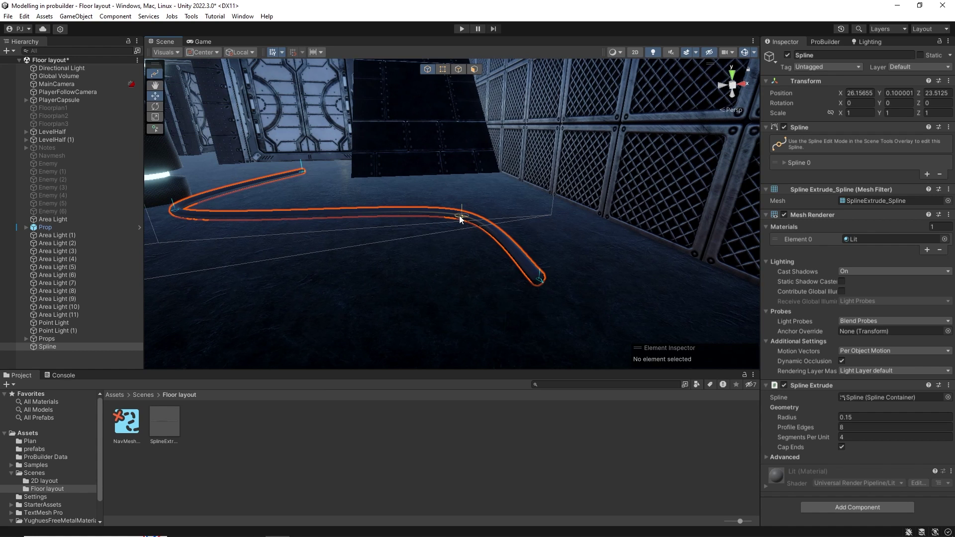
Shift the spline's third knot slightly, and move the whole tube object to X 27.59 and Y 0.19.
left_click(460, 218)
mouse_move(491, 211)
left_mouse_down()
mouse_move(543, 199)
mouse_move(490, 196)
left_mouse_up()
left_click(156, 75)
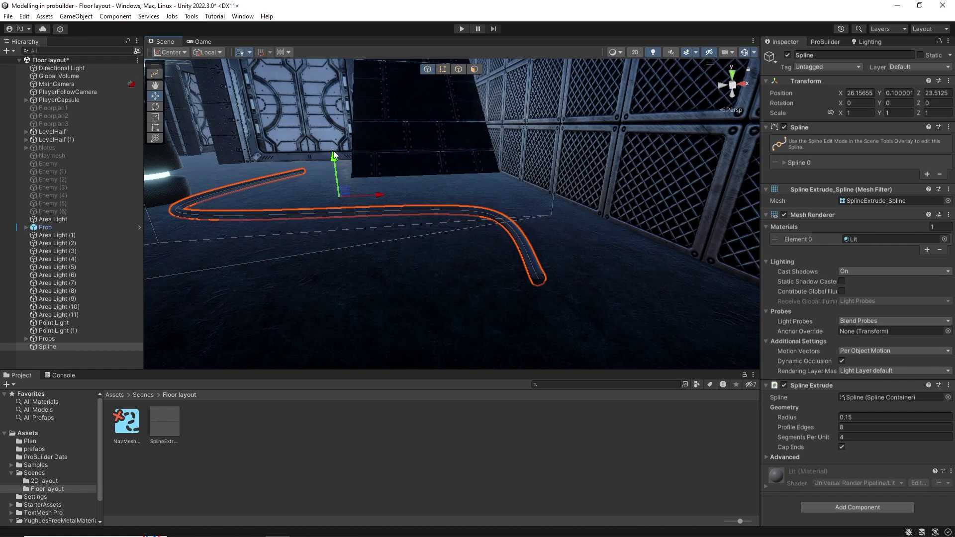
left_click_drag(335, 169, 335, 159)
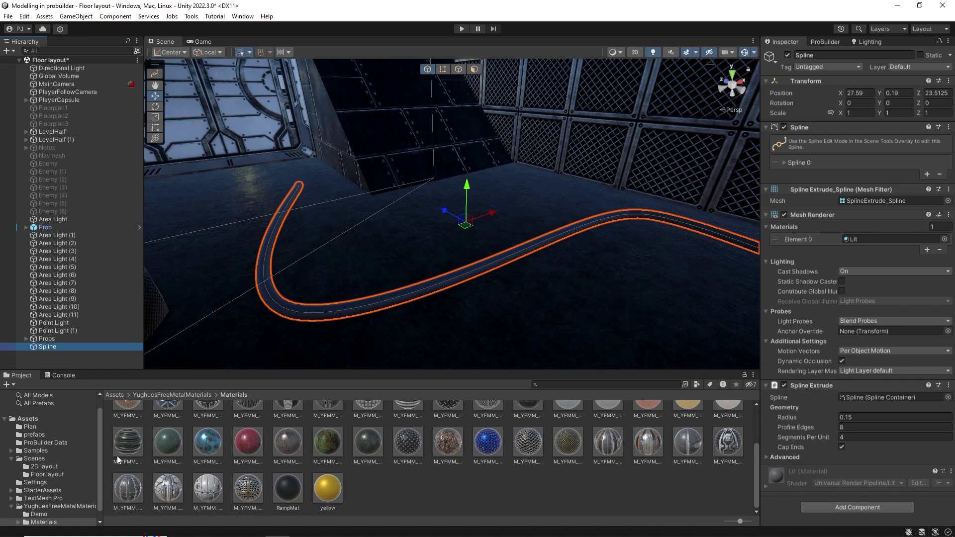
Assign the ribbed metal material M_YFMM_31 to the tube's first material element.
left_click_drag(125, 447, 861, 237)
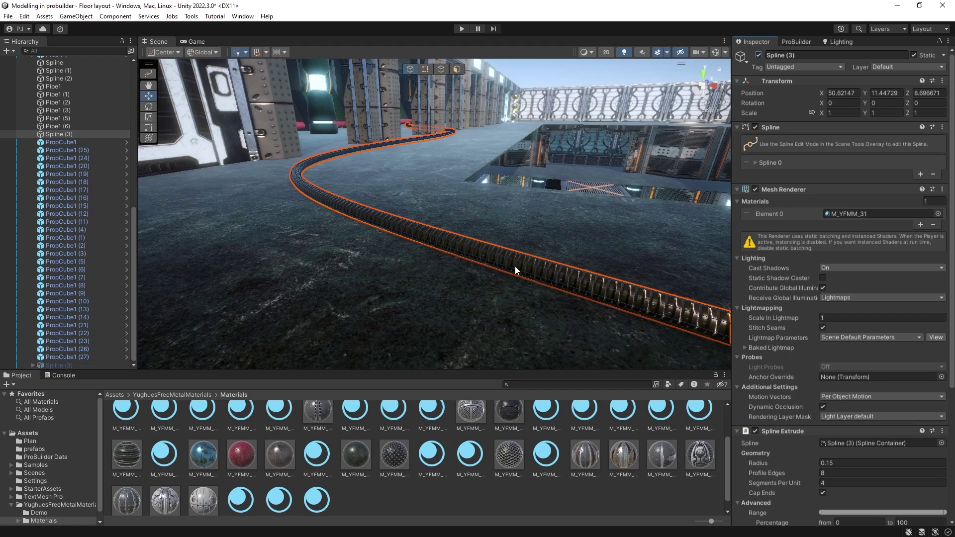
Open ProBuilder's export settings for the Spline (3) pipe, with Obj as the export format.
left_click(801, 42)
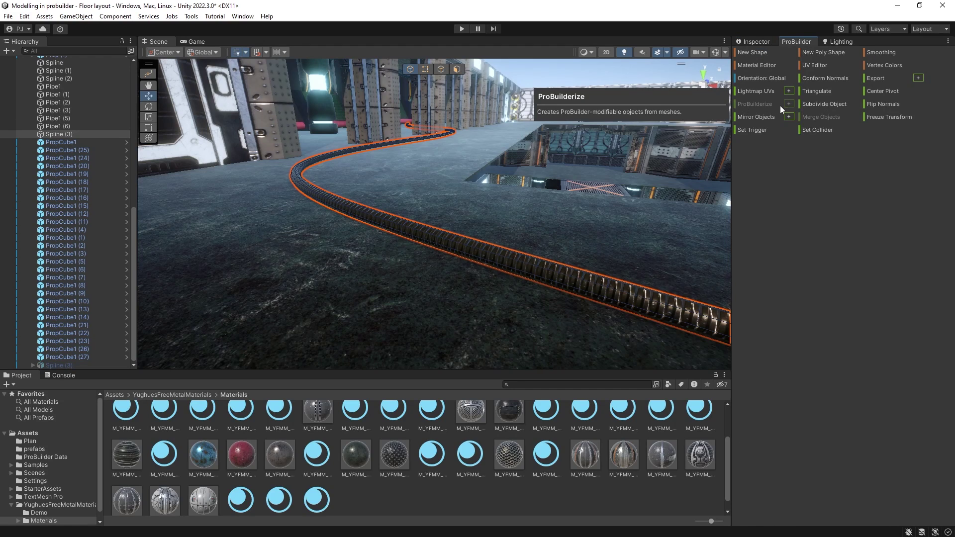
left_click(918, 79)
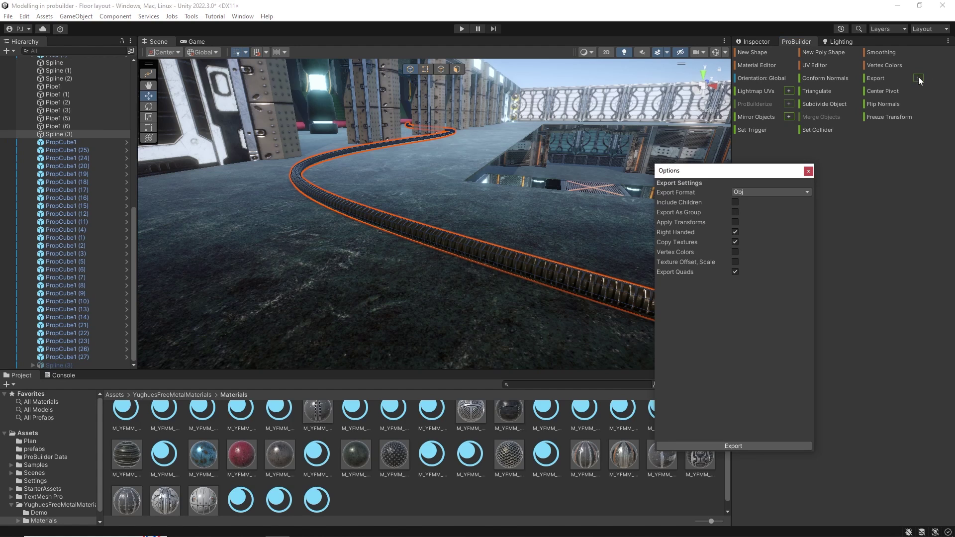
View the FBX Exporter package in the Package Manager, and show the contents of the root Assets folder.
left_click(243, 17)
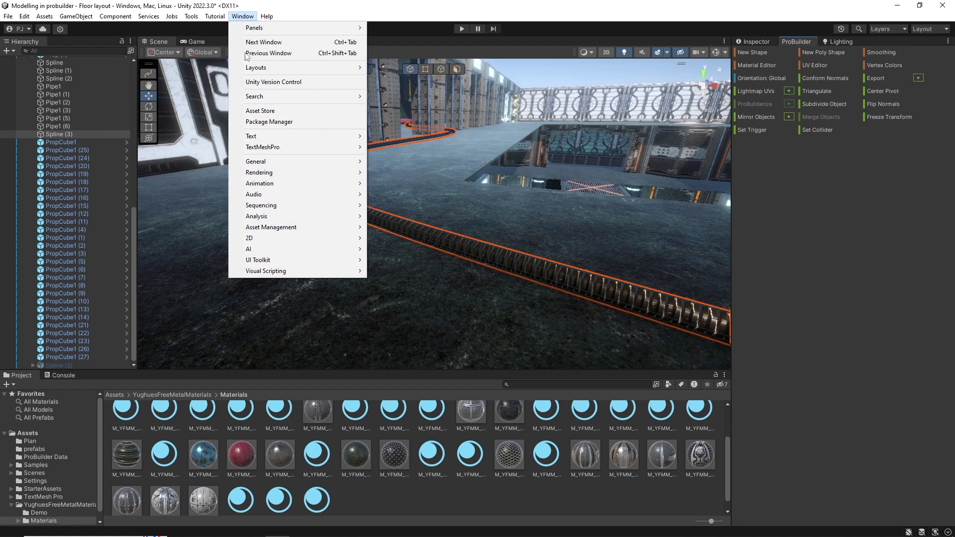
left_click(269, 124)
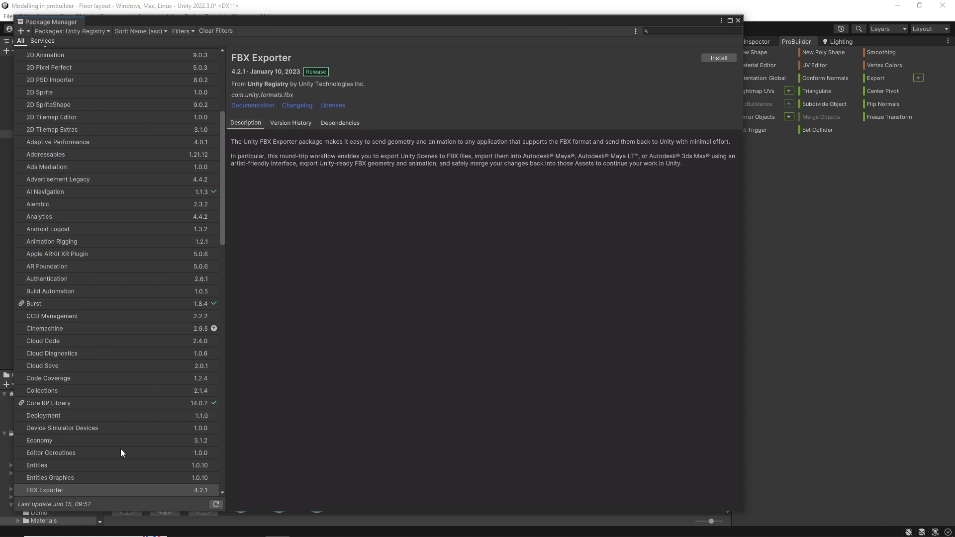
left_click(100, 494)
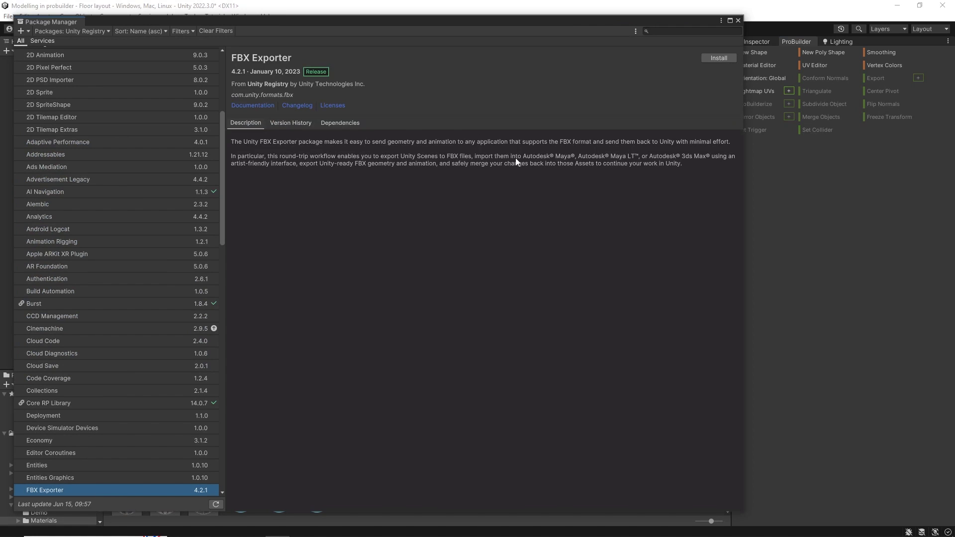
left_click(739, 20)
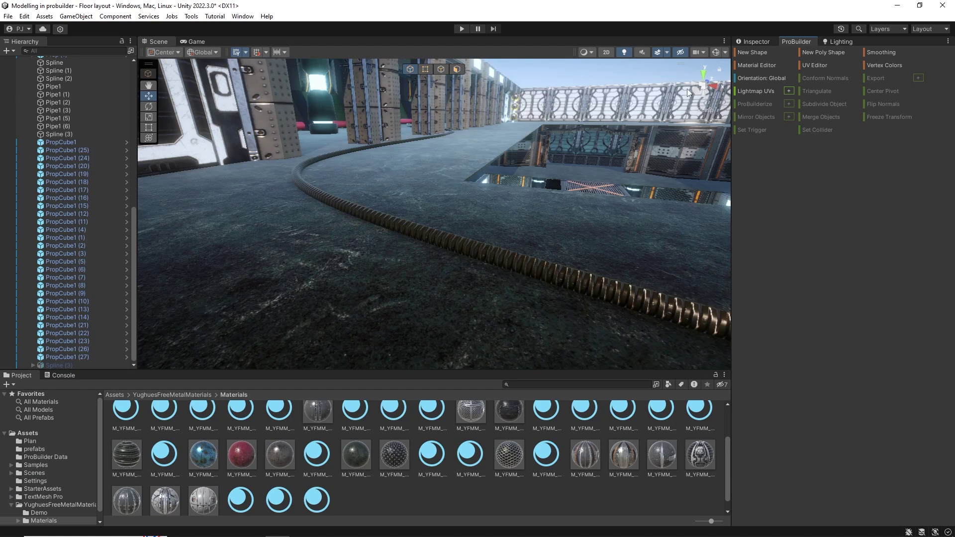
left_click(114, 396)
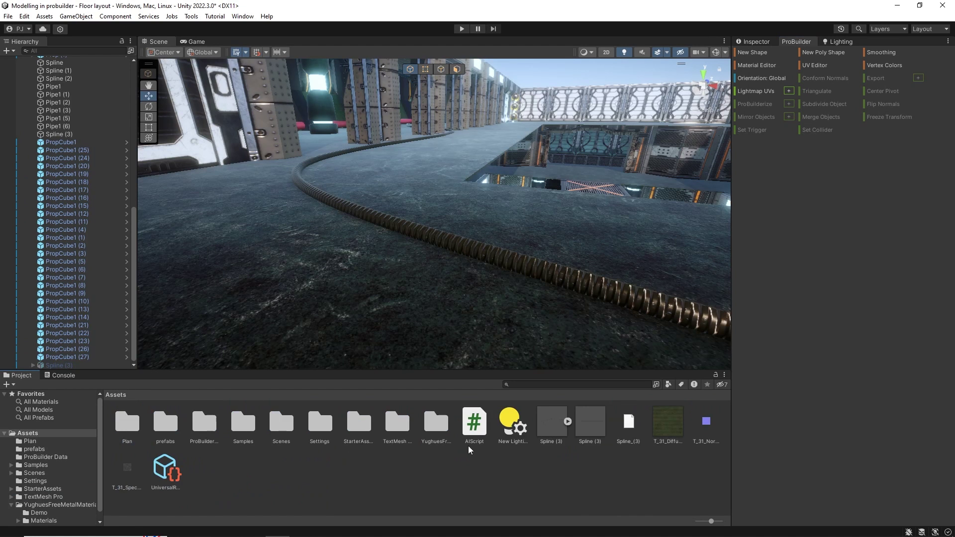
Place the exported Spline (3) OBJ model in the scene and put it in the Props group.
left_click(548, 418)
left_click(568, 422)
left_click(568, 421)
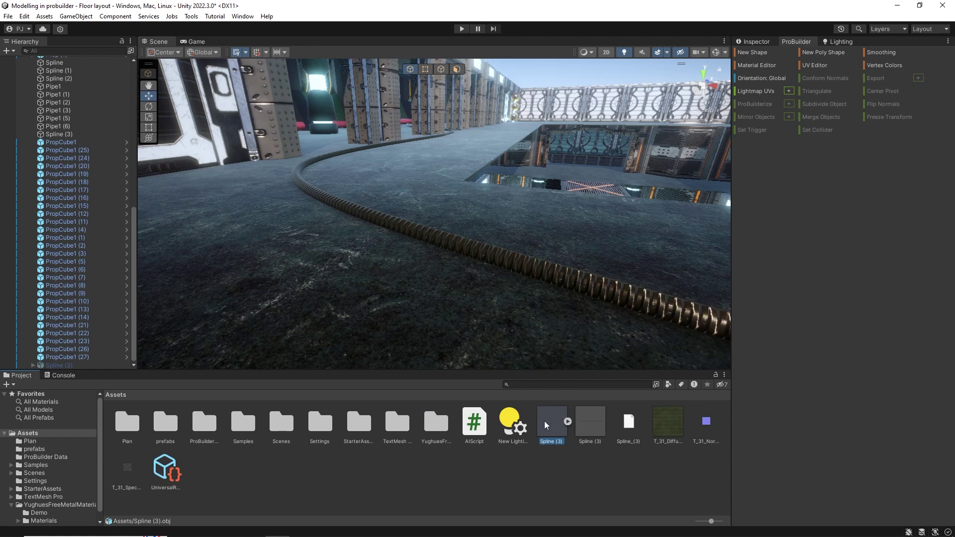
left_click_drag(547, 424, 414, 180)
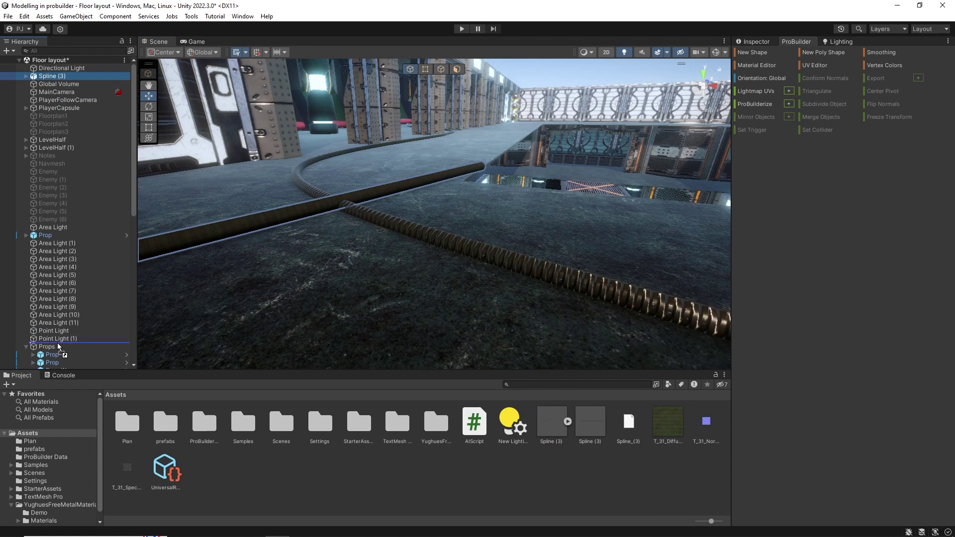
scroll(58, 350, "down", 10)
Copy the original Spline (3) pipe's transform values and paste them onto the imported Spline (3) model.
left_click(59, 126)
left_click(756, 41)
left_click(942, 81)
mouse_move(873, 159)
left_click(791, 211)
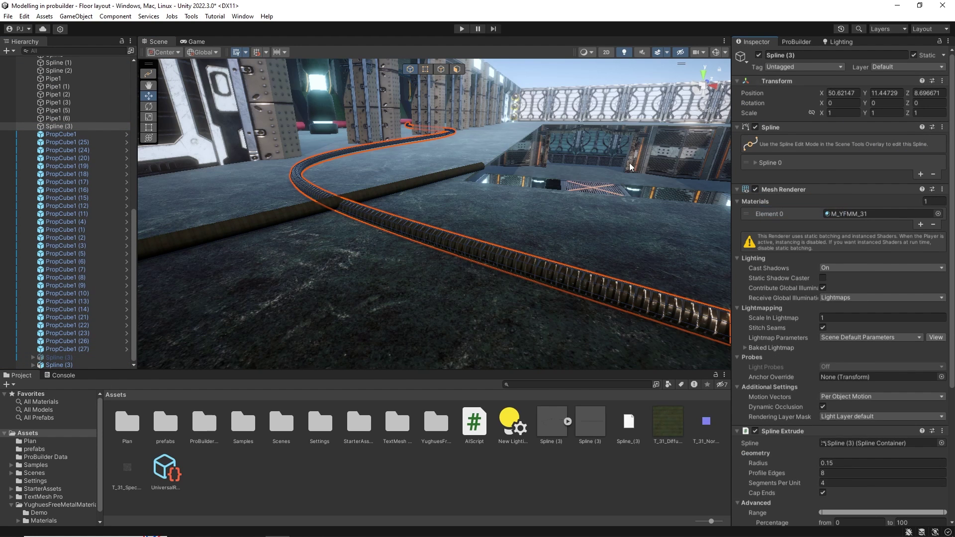
left_click(64, 365)
left_click(949, 106)
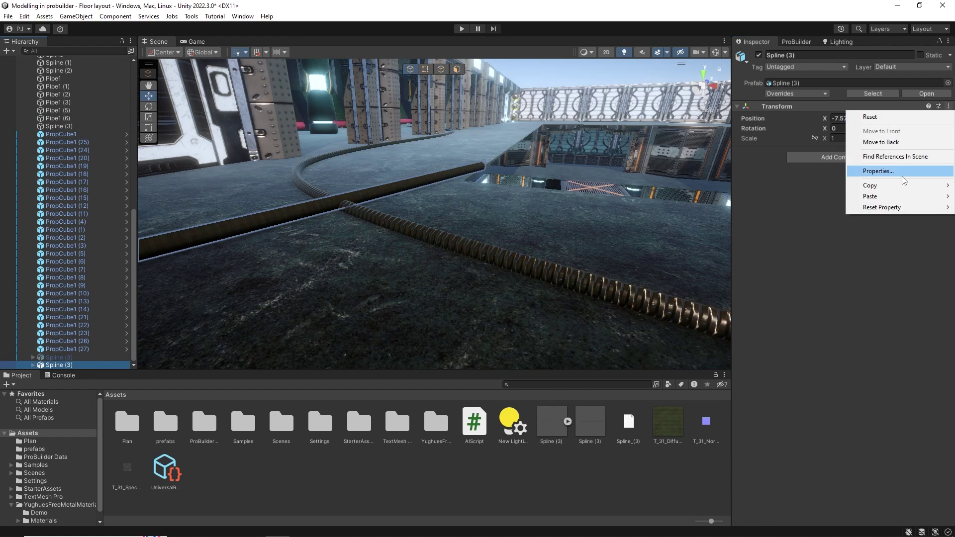
mouse_move(894, 197)
left_click(799, 260)
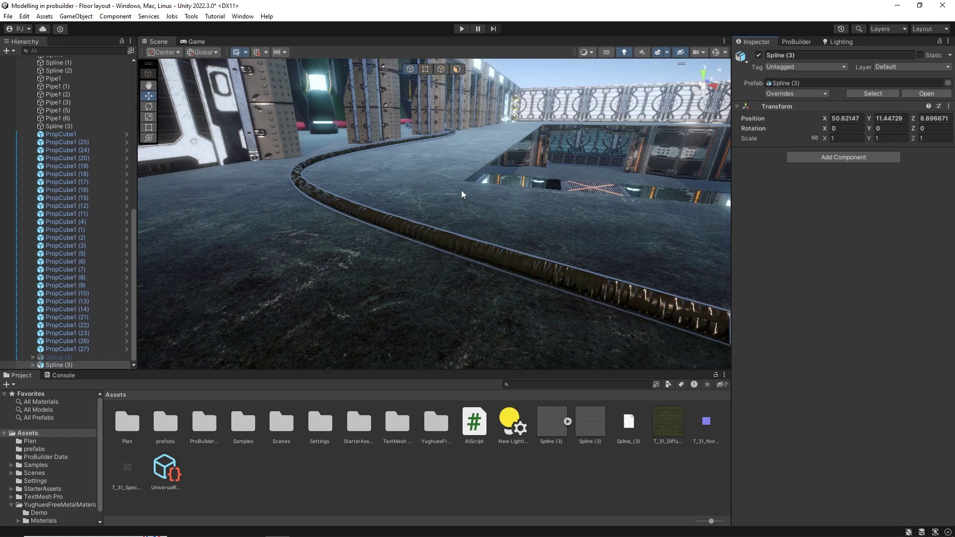
Deactivate the original Spline (3) and assign the ribbed metal material M_YFMM_31 to the imported pipe mesh's Element 0.
left_click(55, 126)
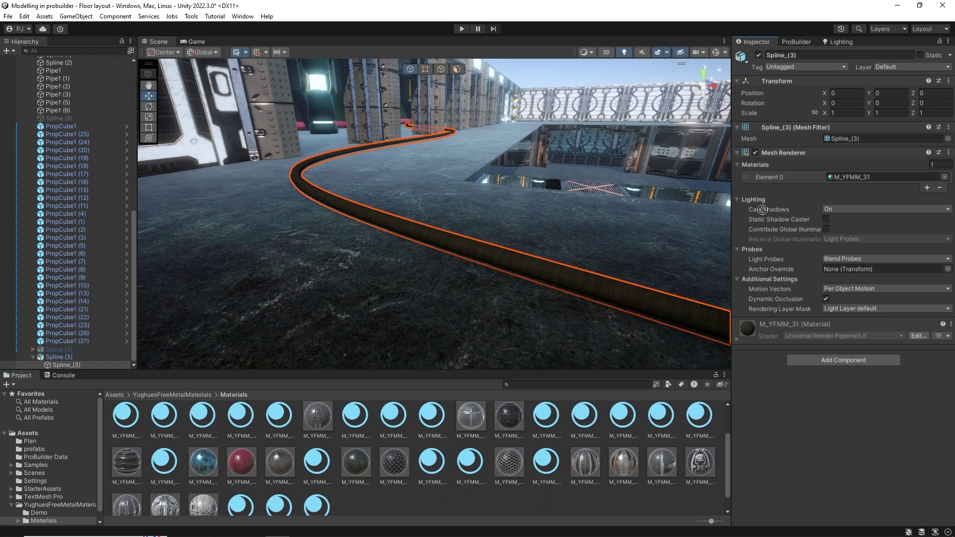
left_click_drag(763, 210, 857, 180)
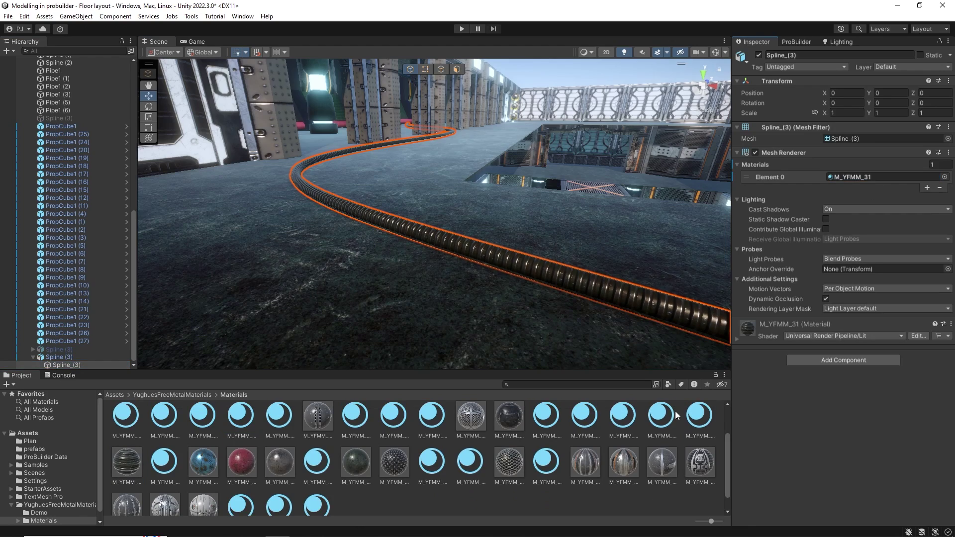
left_click(494, 491)
right_click_drag(550, 245, 521, 230)
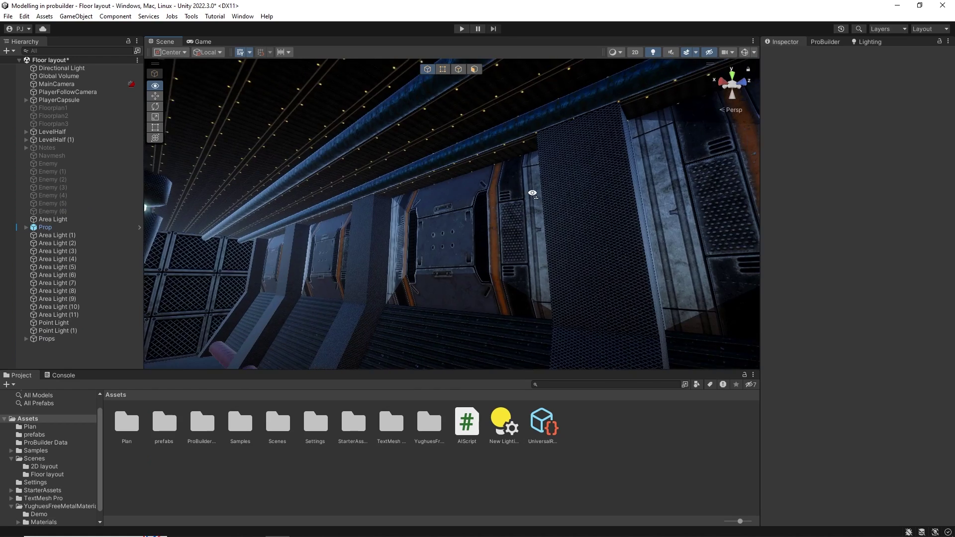
Place a 2 × 2 × 2 ProBuilder cube on the floor near the grille-panelled wall.
right_click_drag(532, 193, 372, 127)
left_click(372, 137)
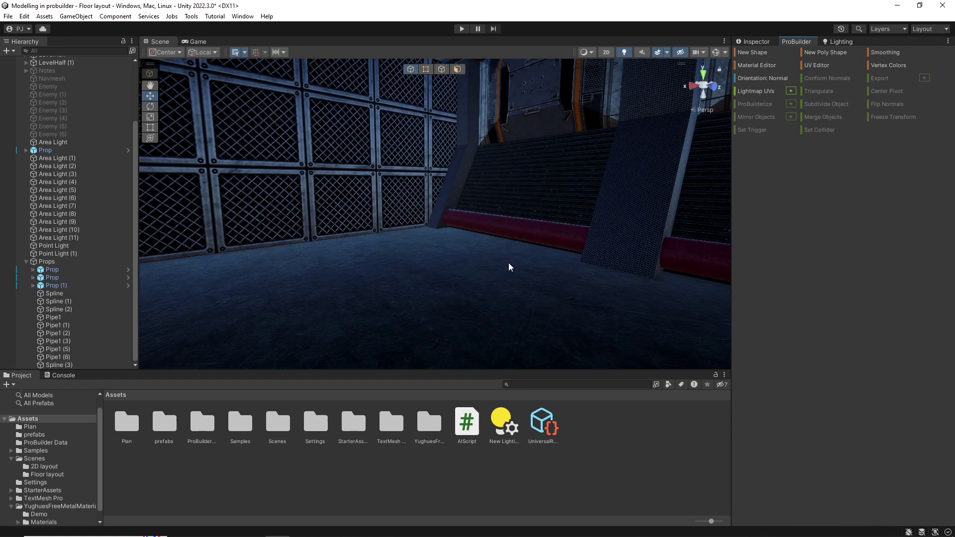
left_click(757, 53)
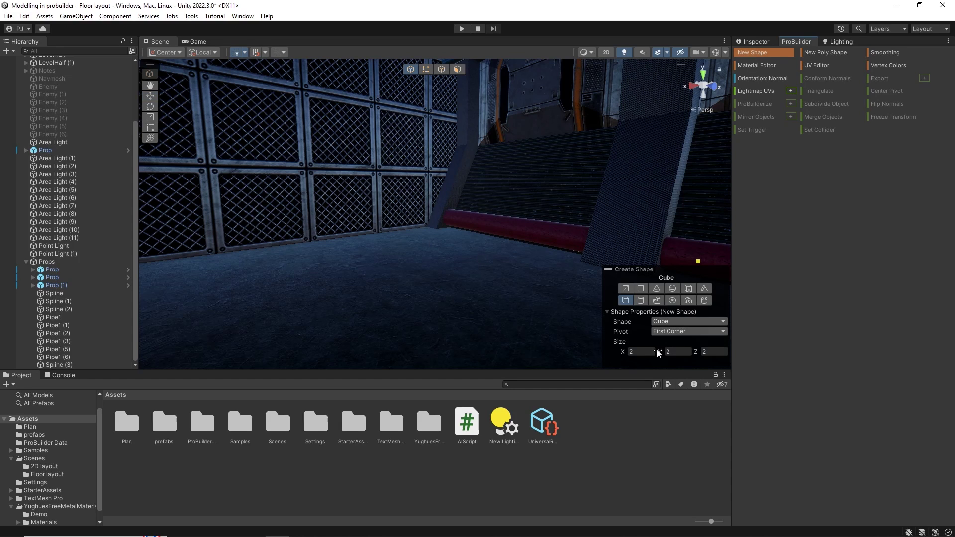
left_click(628, 301)
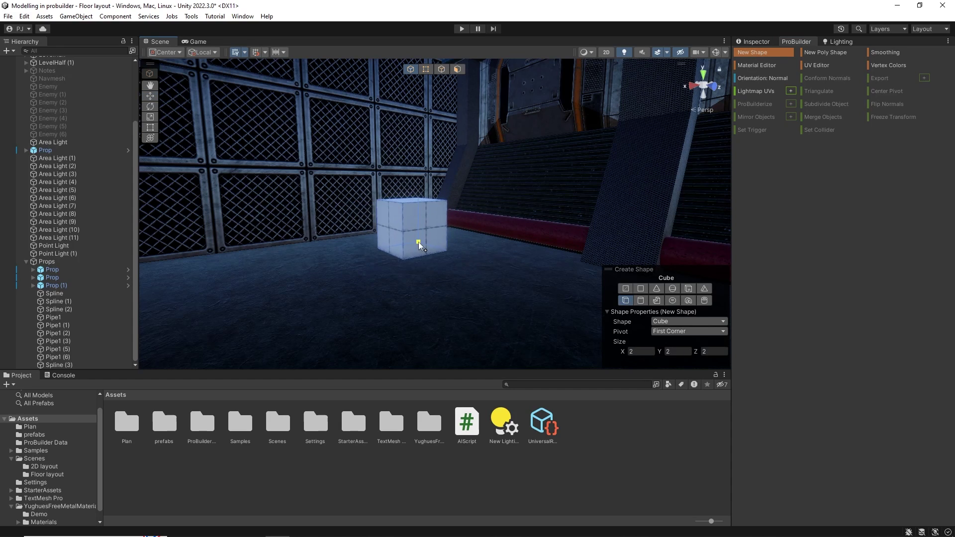
left_click(419, 242)
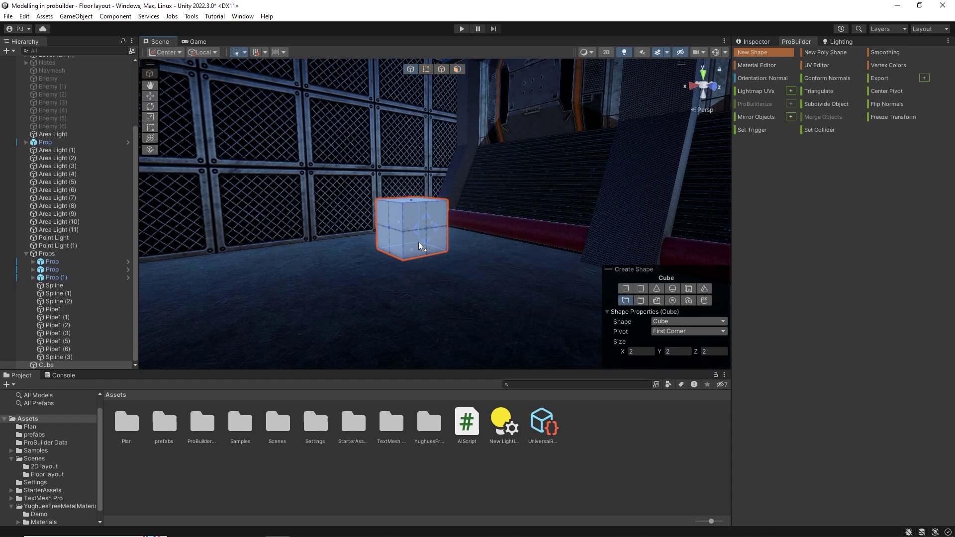
Apply box projection and Fit UVs to the cube's faces, and open the Material Editor.
left_click(818, 65)
left_click(467, 256)
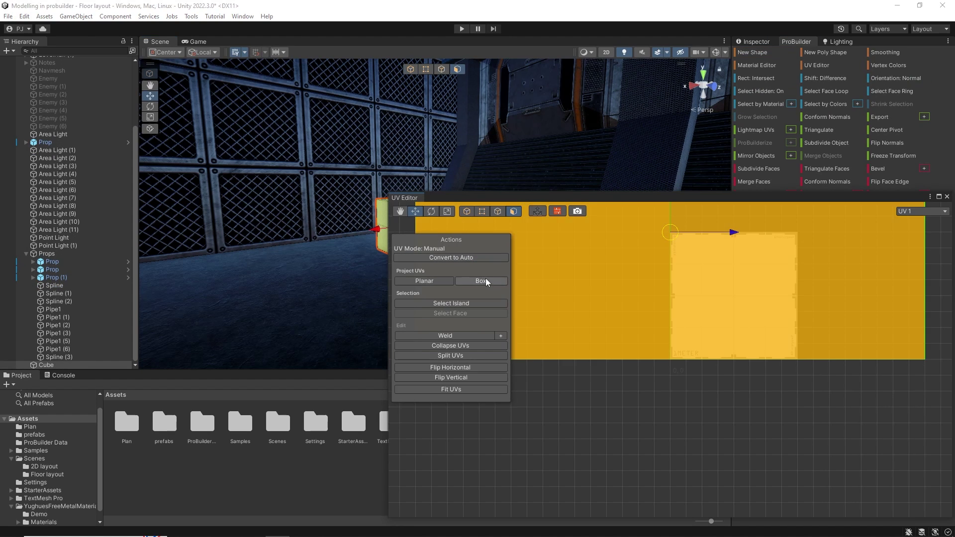
left_click(486, 281)
left_click(456, 390)
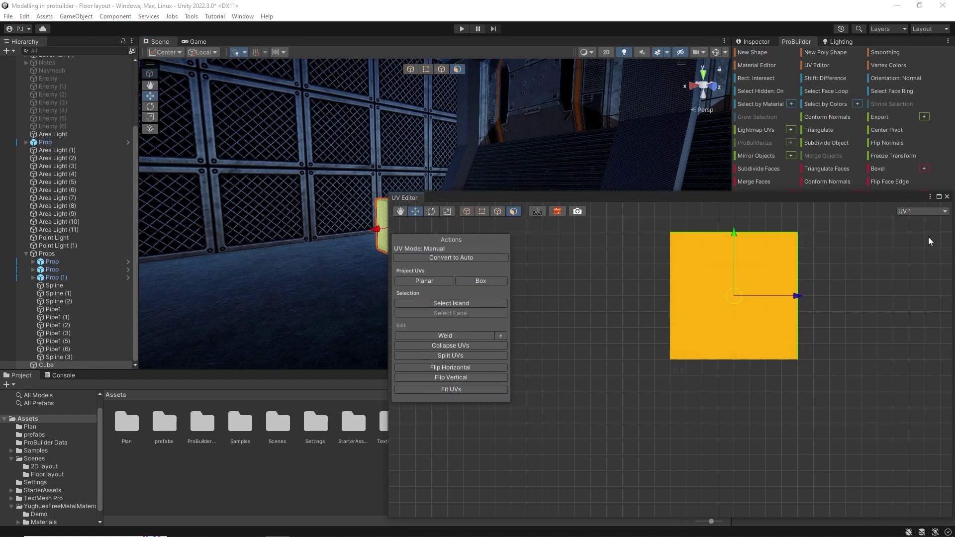
left_click(946, 197)
left_click(759, 66)
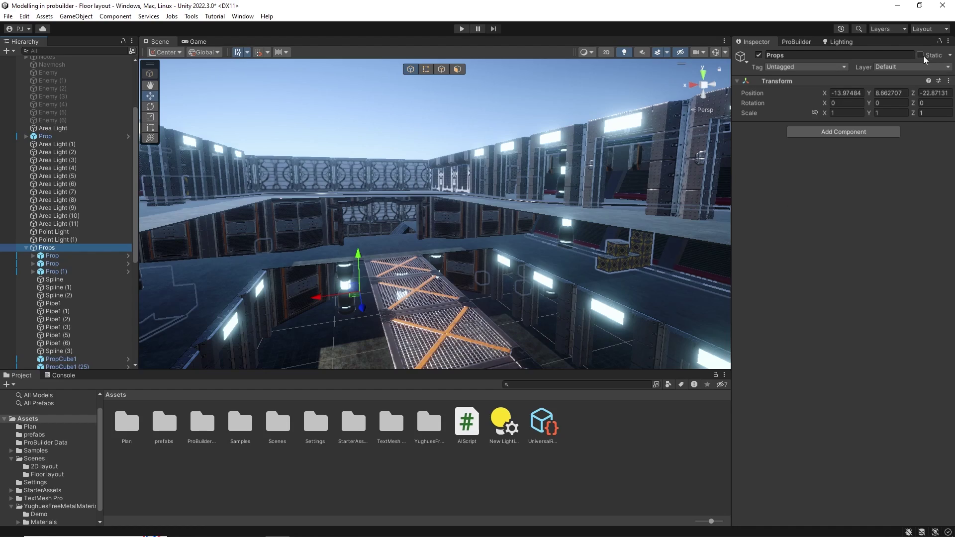
Mark the Props group as static and collapse it in the hierarchy.
left_click(921, 55)
left_click(439, 293)
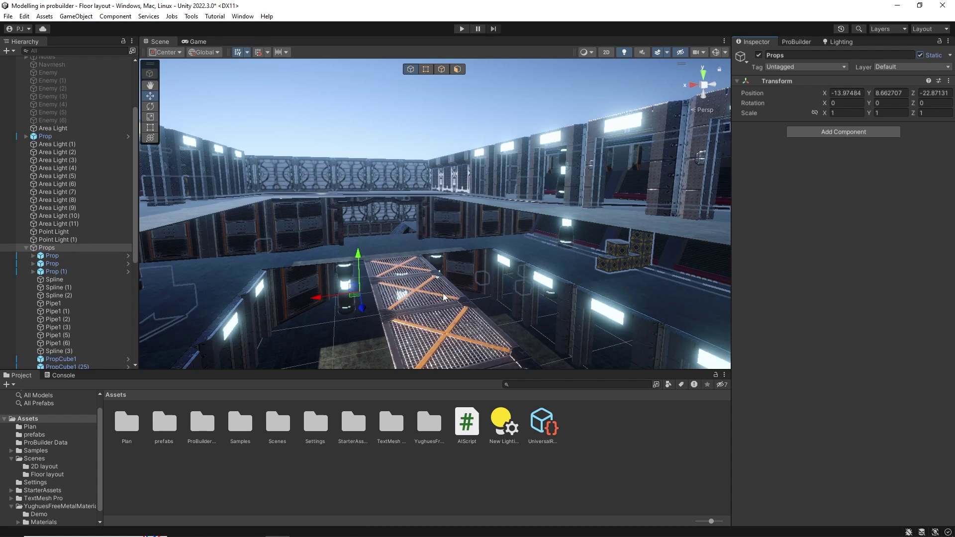
left_click(26, 247)
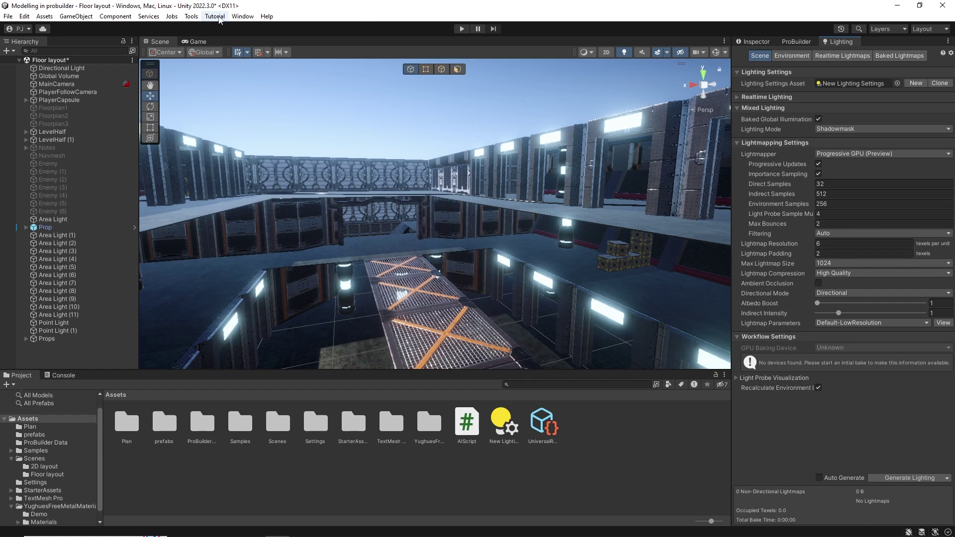
Set the lightmap resolution to 1 texel per unit and the lightmap parameters to Default-VeryLowResolution.
left_click(243, 15)
mouse_move(278, 172)
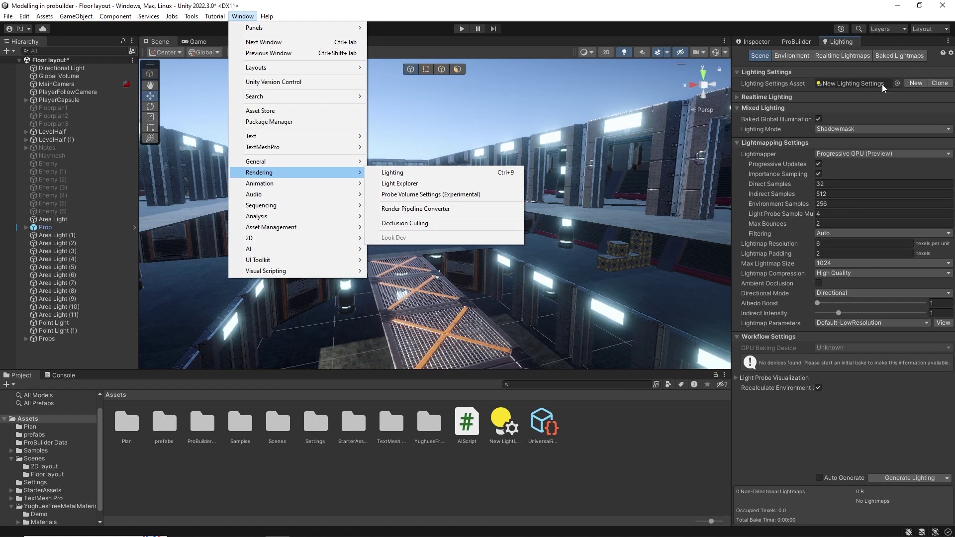
left_click(824, 244)
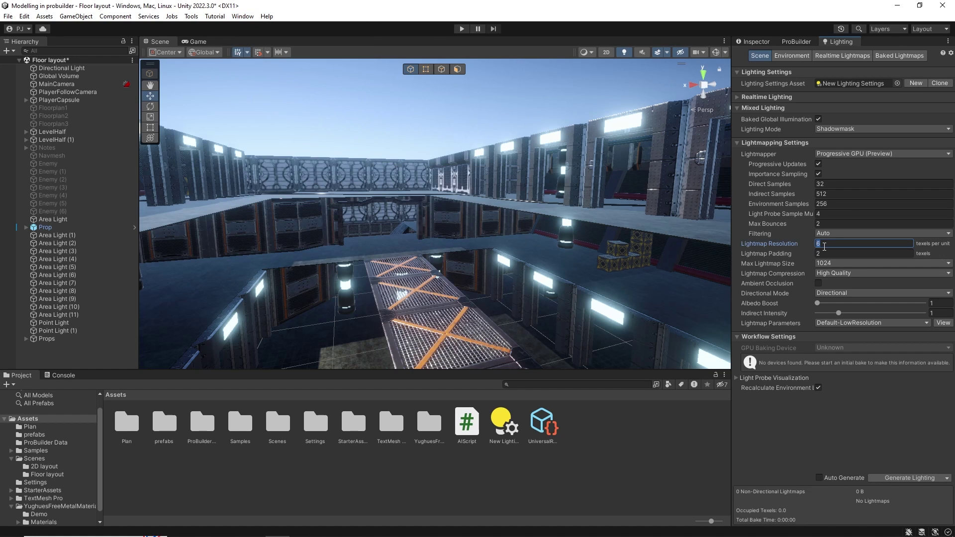
left_click(848, 324)
left_click(859, 367)
Set the emissive material's HDR emission intensity to 6.
left_click(44, 522)
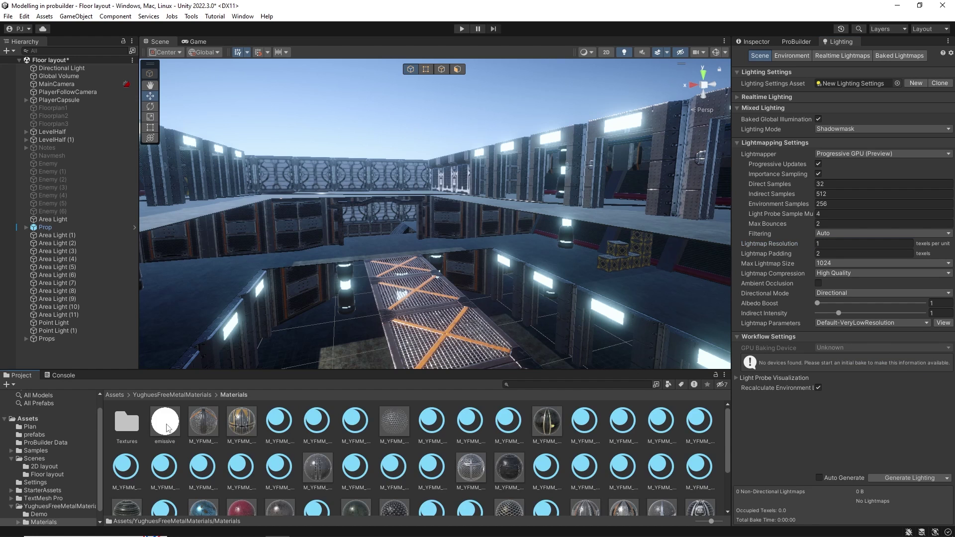
left_click(164, 422)
left_click(756, 41)
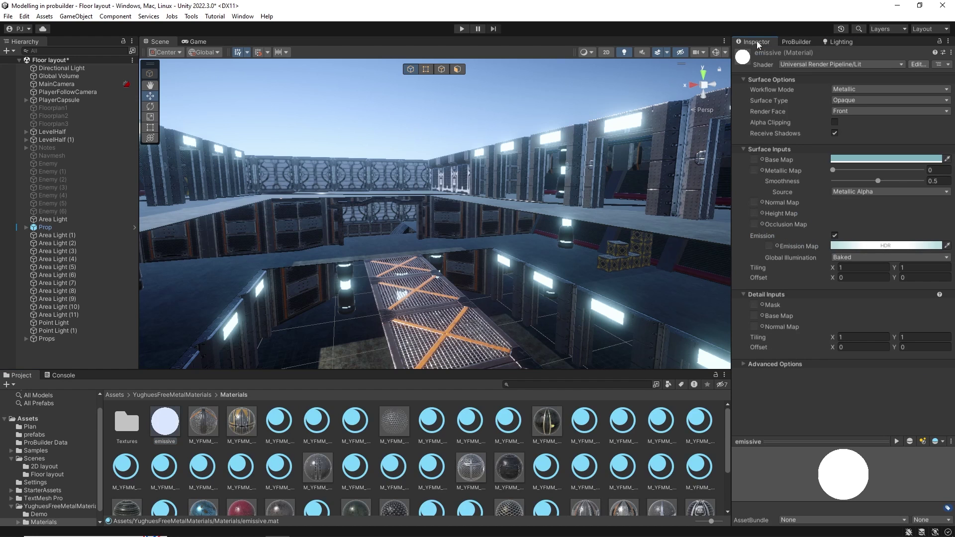
left_click(885, 246)
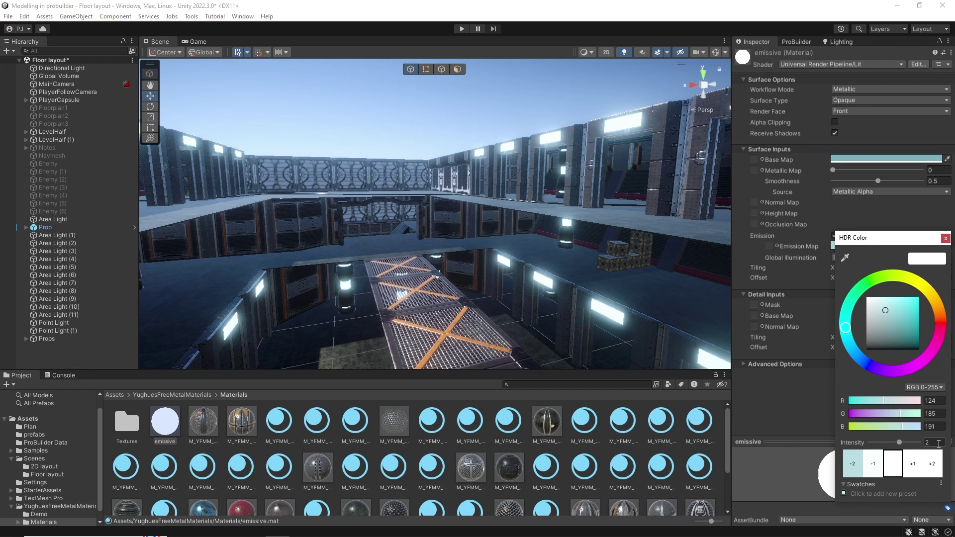
left_click(939, 444)
type("6")
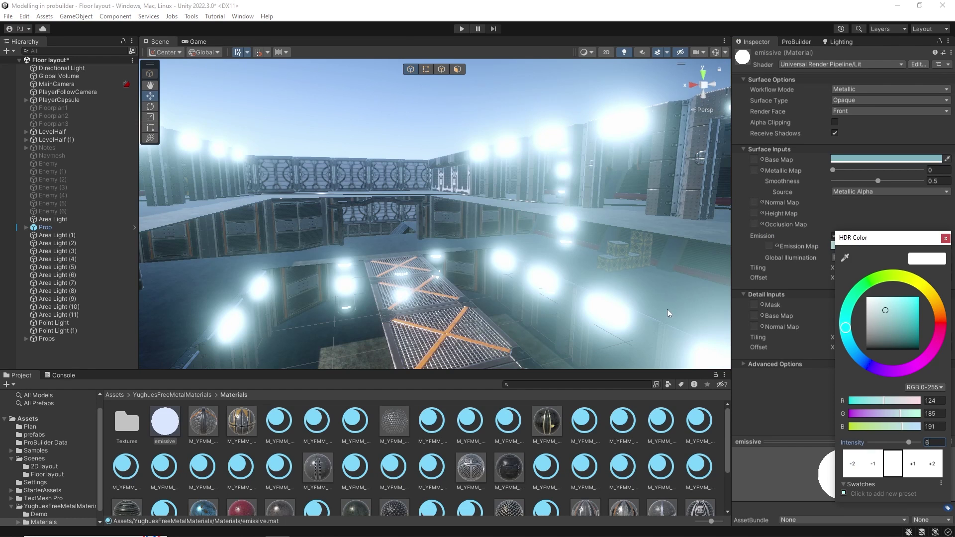
left_click(945, 239)
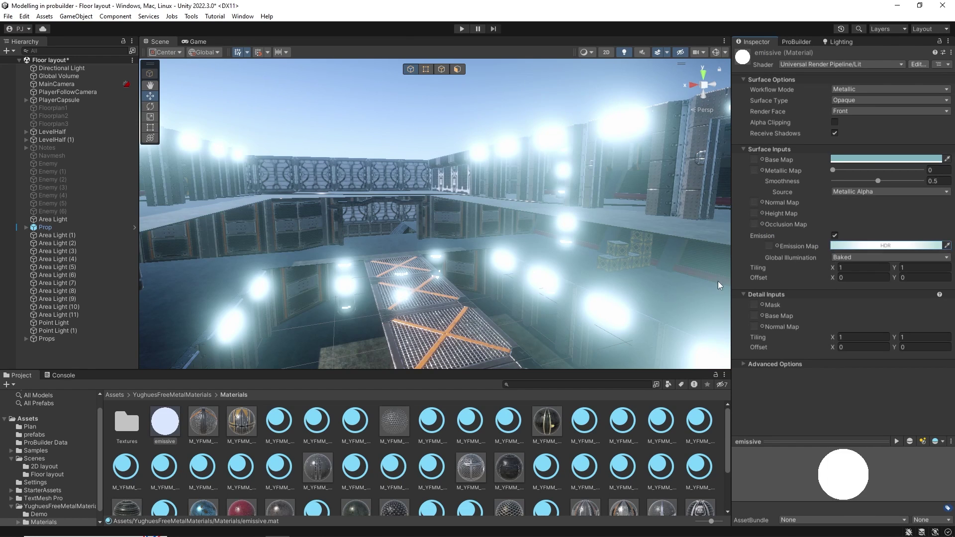
Set the Directional Light's intensity to 8 and generate the scene's baked lighting.
left_click(61, 69)
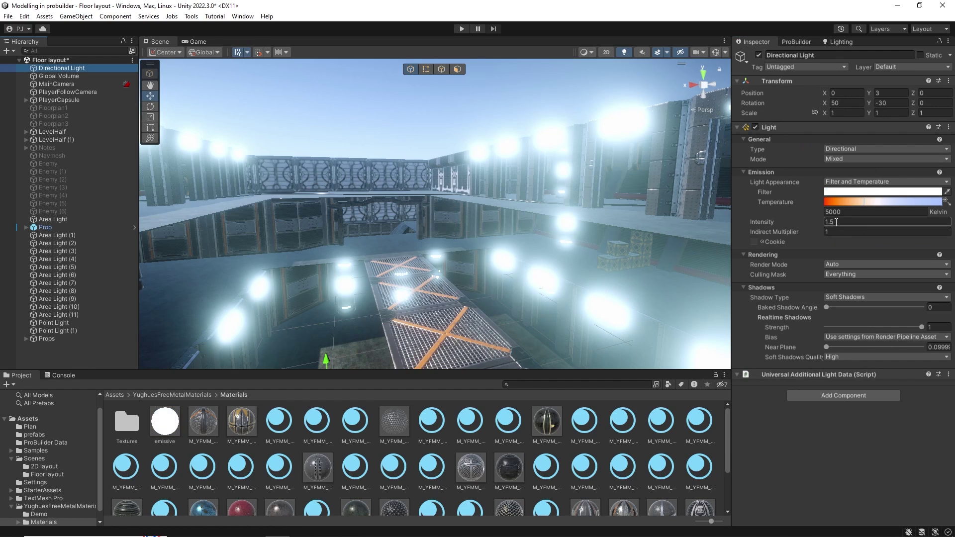
left_click(837, 223)
type("8")
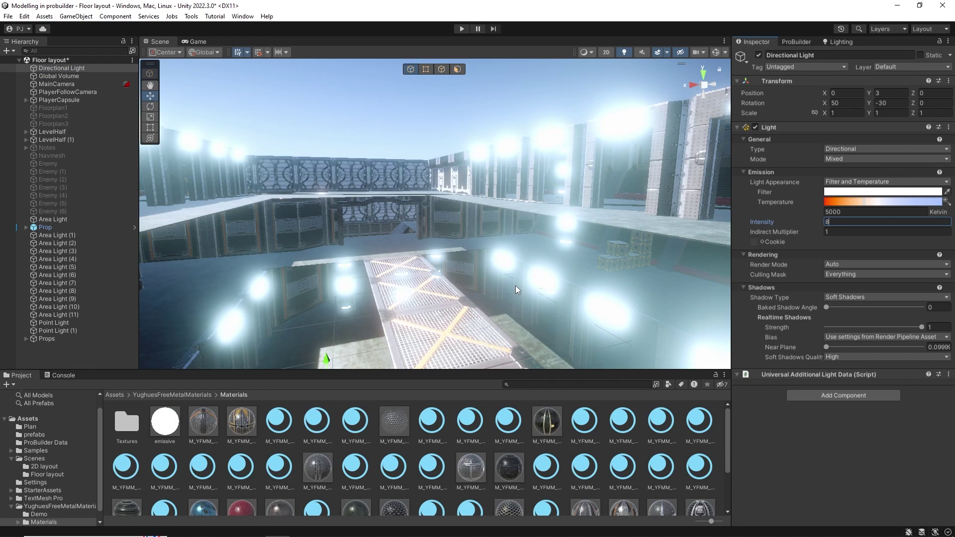
right_click_drag(519, 164, 508, 192)
left_click(840, 42)
left_click(918, 477)
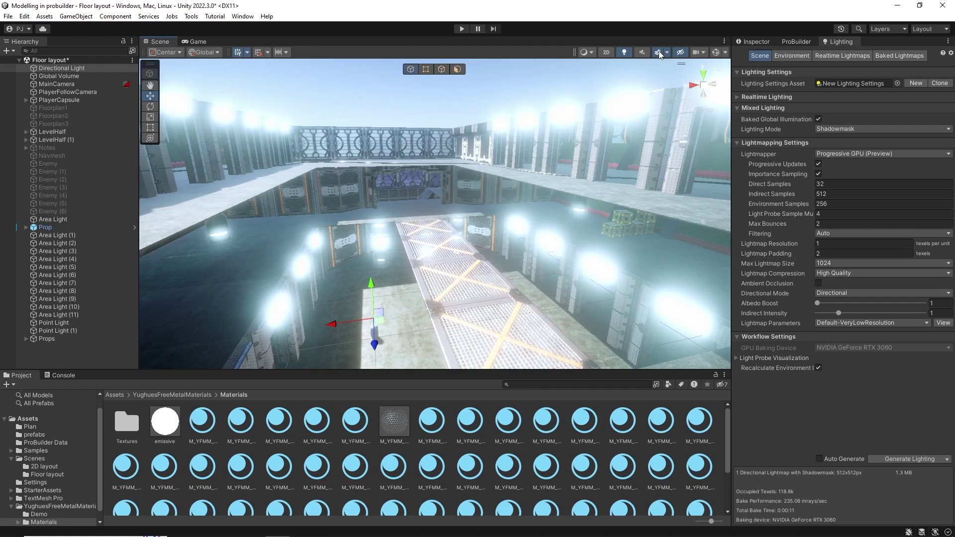
Examine the baked lighting across the level and its side corridor with scene effects switched off, and switch the effects back on.
left_click(659, 53)
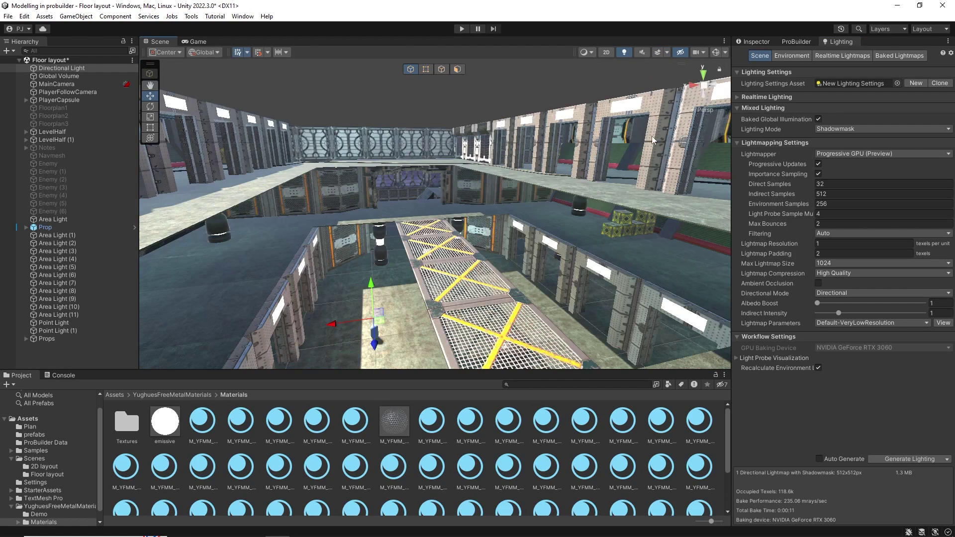
key("w")
right_click_drag(653, 147, 345, 130)
right_click_drag(519, 195, 556, 166)
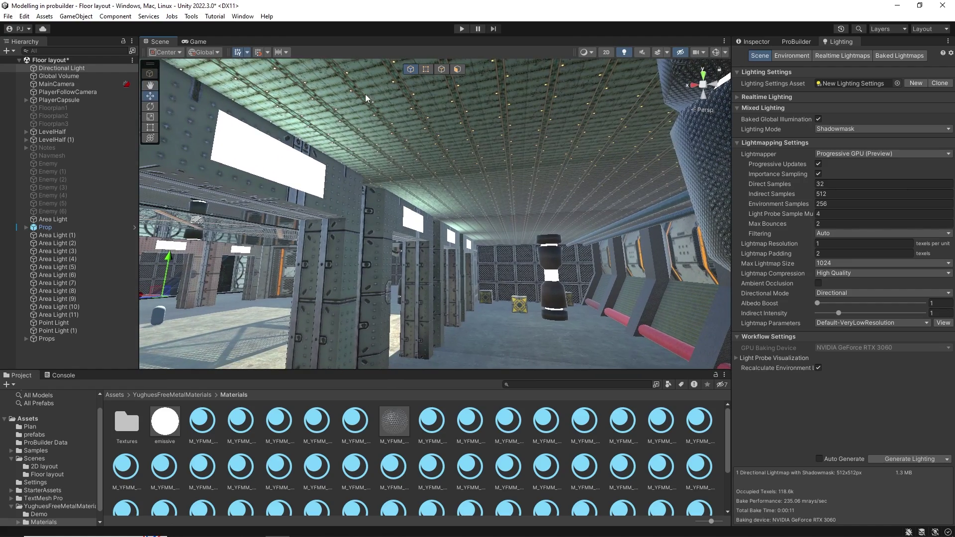
right_click_drag(339, 169, 451, 298)
middle_click_drag(398, 209, 487, 212)
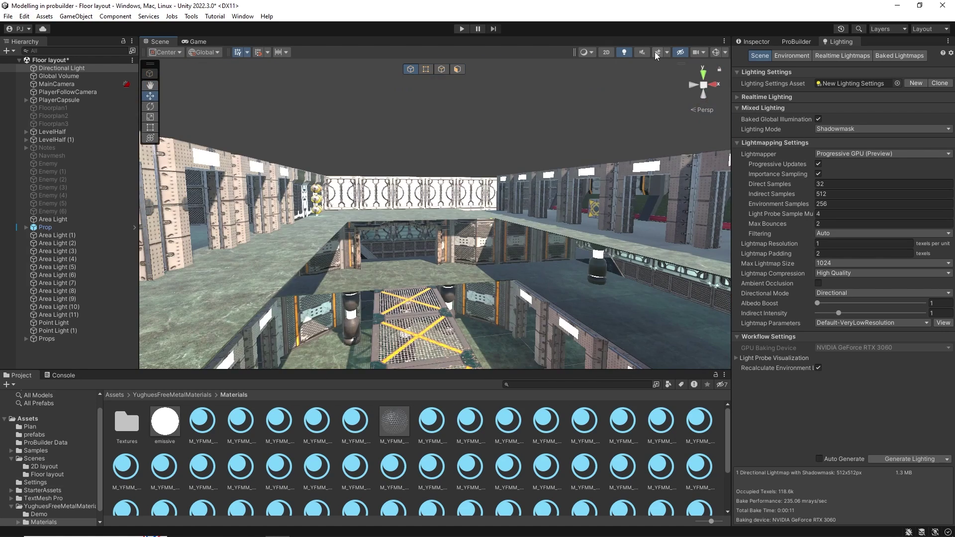
left_click(657, 52)
Set the lightmap resolution to 10 and the lightmap parameters to Default-Medium, and generate the lighting again.
left_click(830, 243)
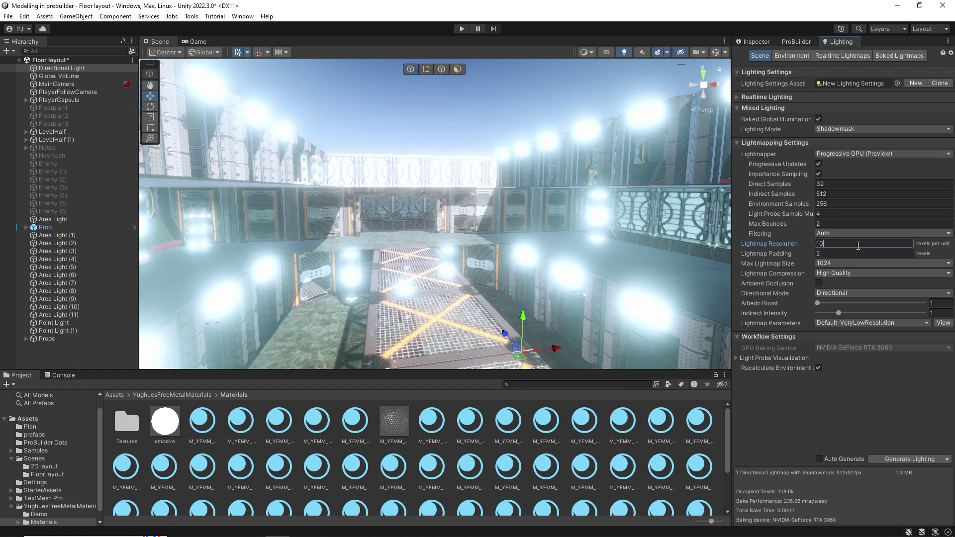
left_click(895, 324)
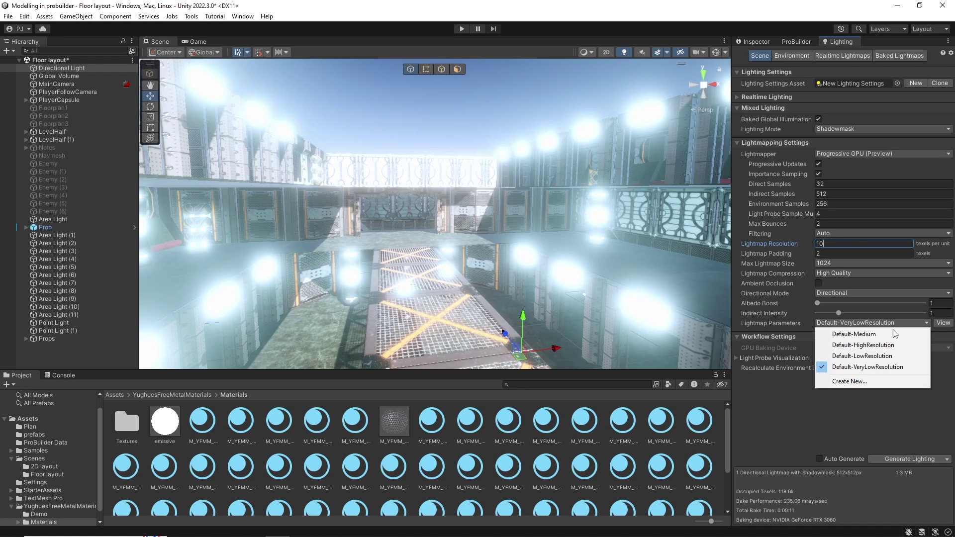
left_click(868, 334)
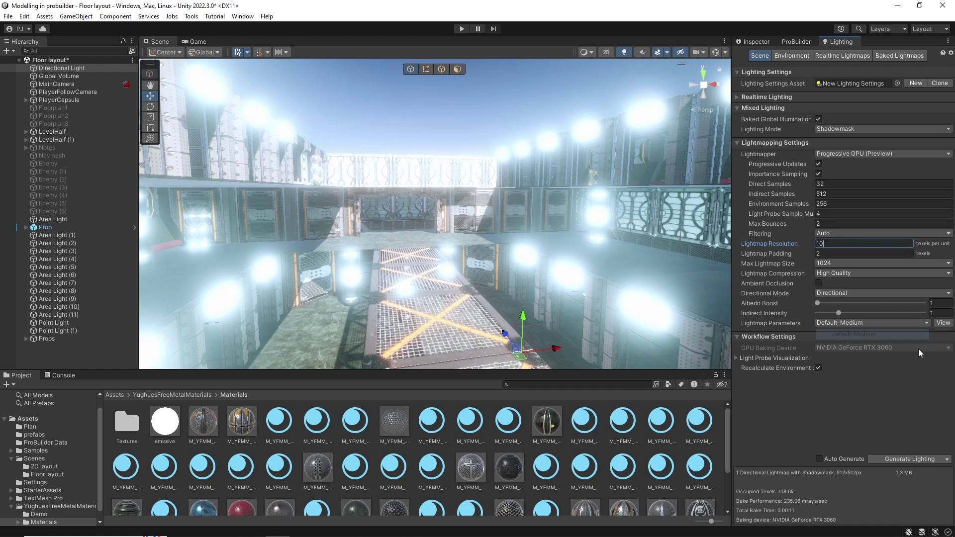
left_click(915, 458)
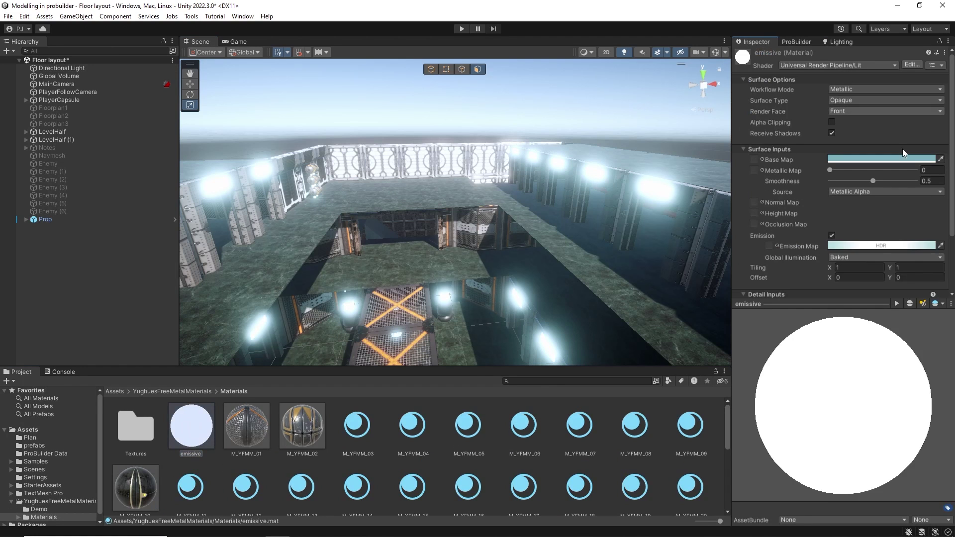
Set the HDR emission intensity of the emissive material to 1.5.
left_click(910, 245)
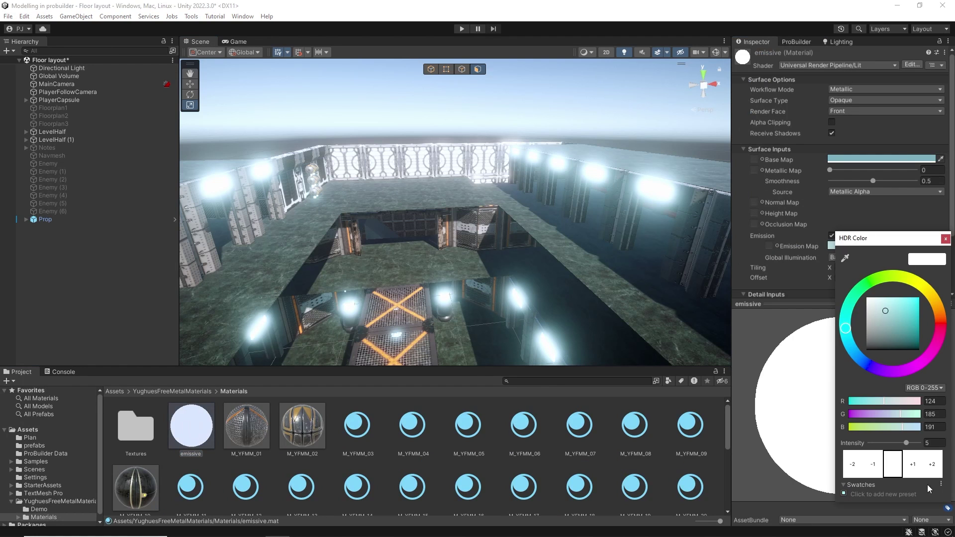
left_click(935, 442)
type("1.5")
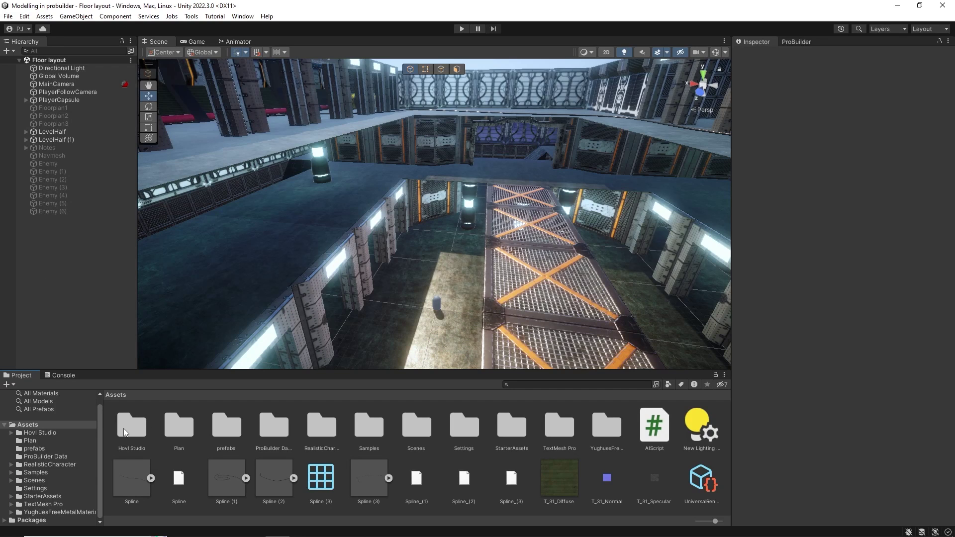
Select the Magic circle prefab in the Magic circles folder of Hovl Studio's Magic effects pack.
double_click(124, 427)
double_click(136, 430)
double_click(267, 430)
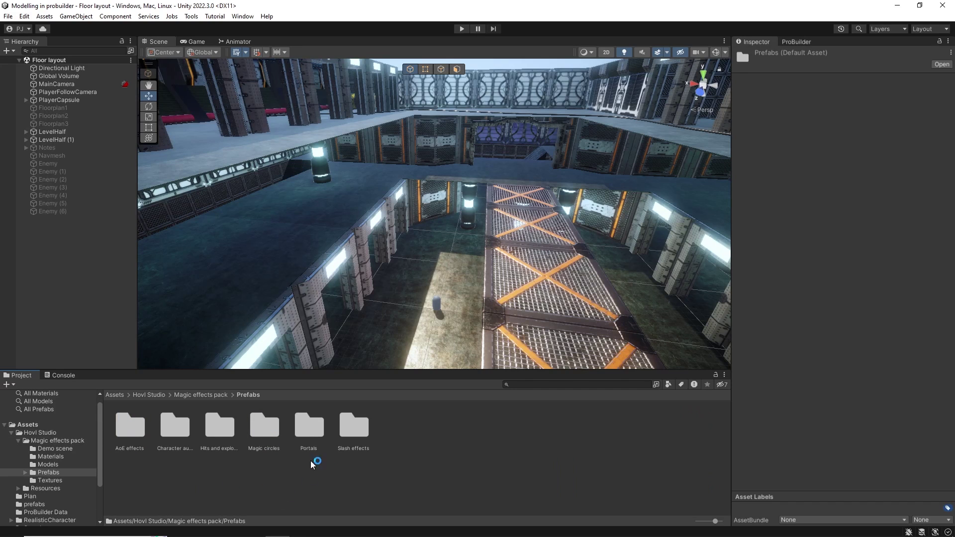
double_click(264, 427)
left_click(219, 427)
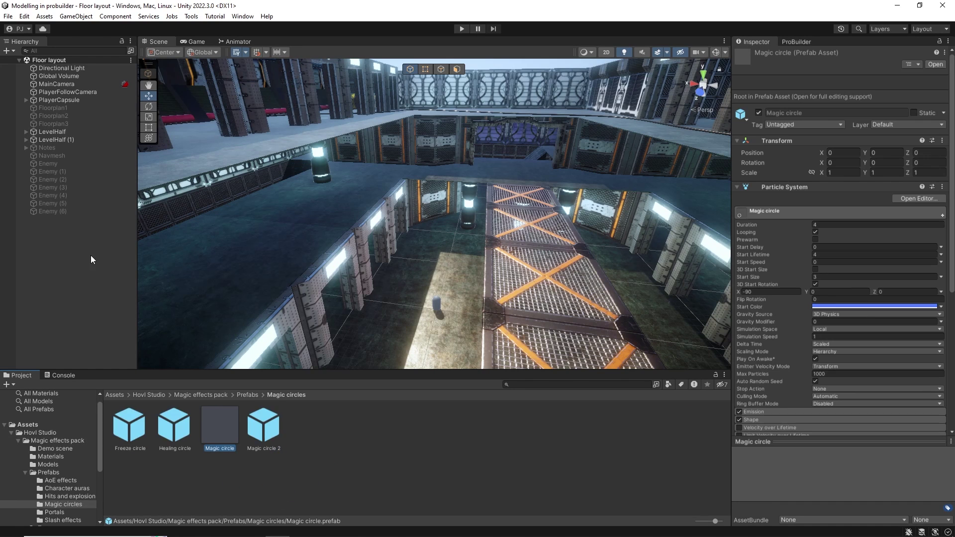
Activate the Notes object and place Magic circle prefabs on the floor at the Pickup notes.
left_click(47, 148)
left_click(759, 55)
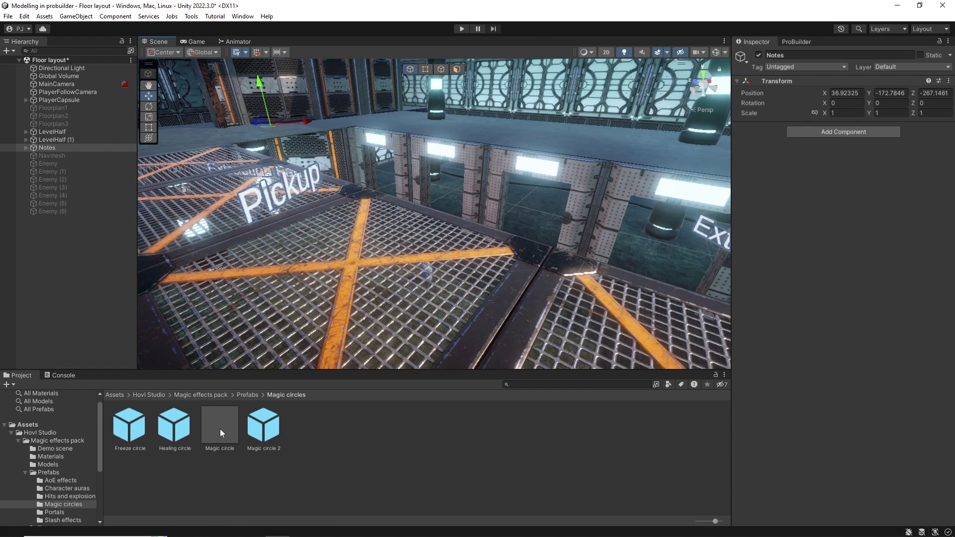
left_click_drag(218, 435, 291, 222)
key("f")
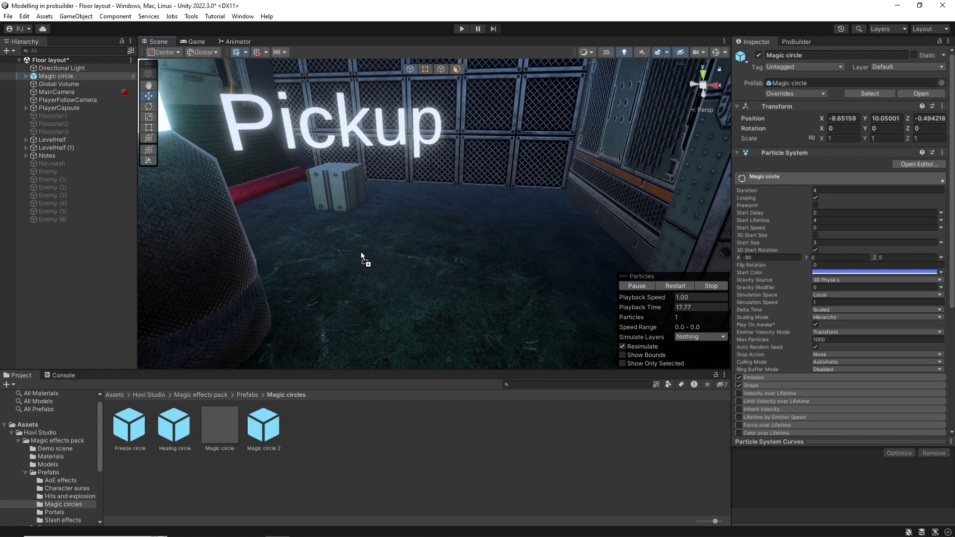
left_click_drag(360, 252, 362, 254)
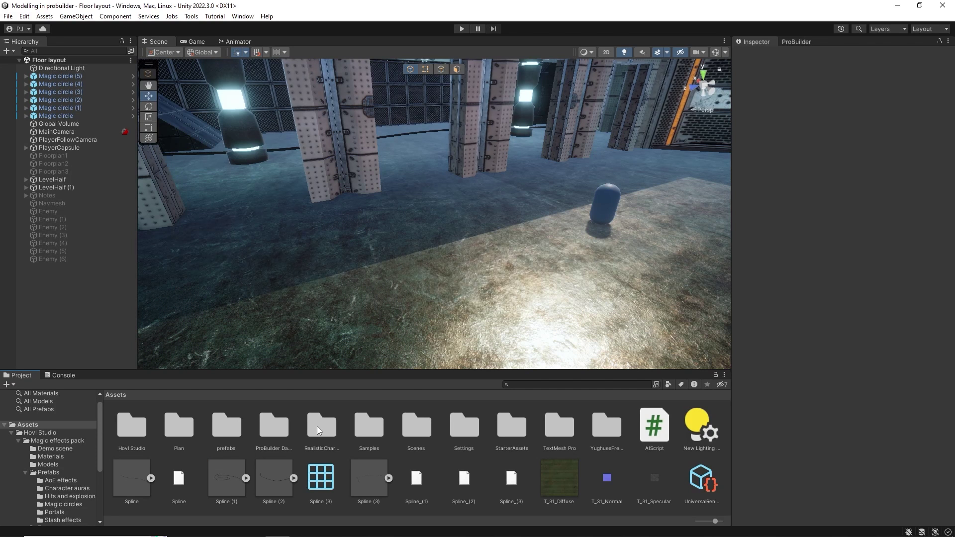
Look through the RealisticCharacter asset folders and select the Weapon material in the weapon folder's Materials.
double_click(317, 426)
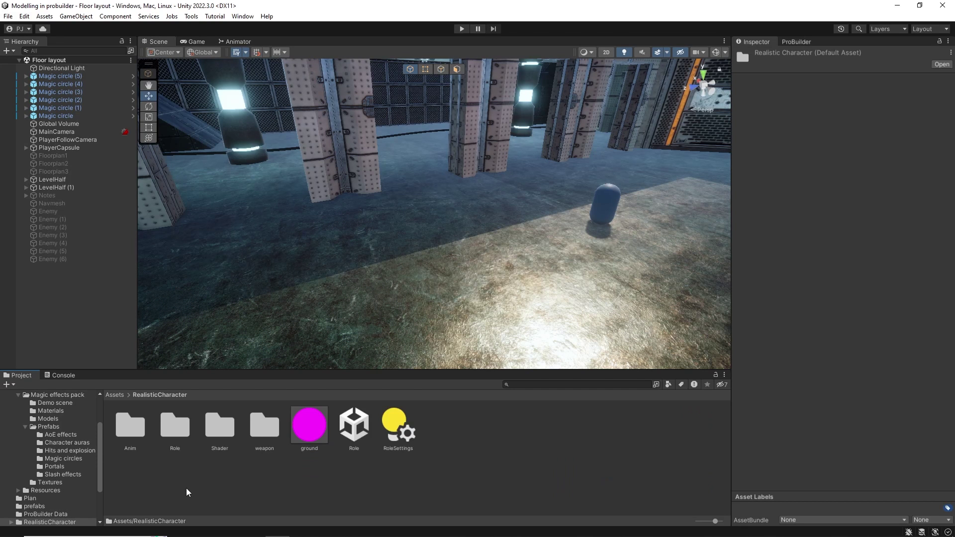
double_click(221, 432)
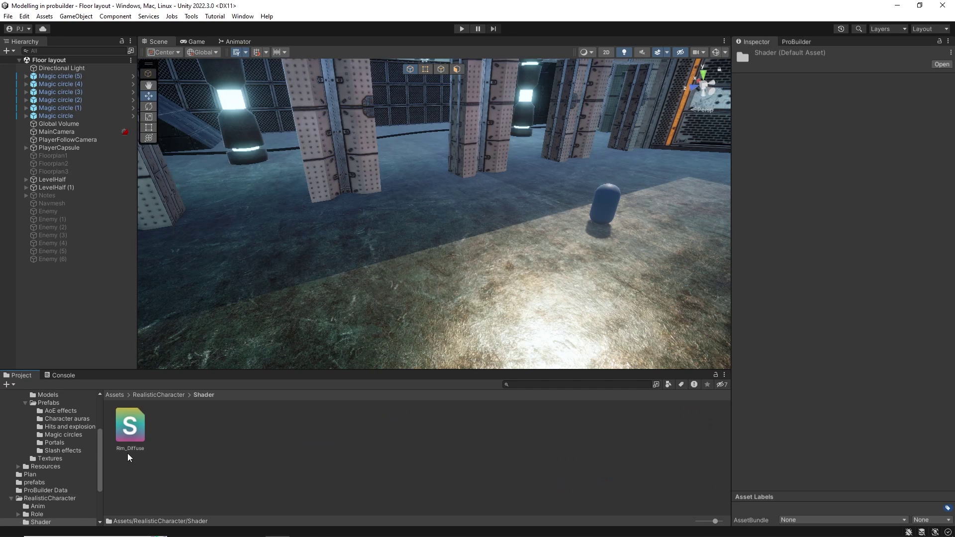
left_click(170, 395)
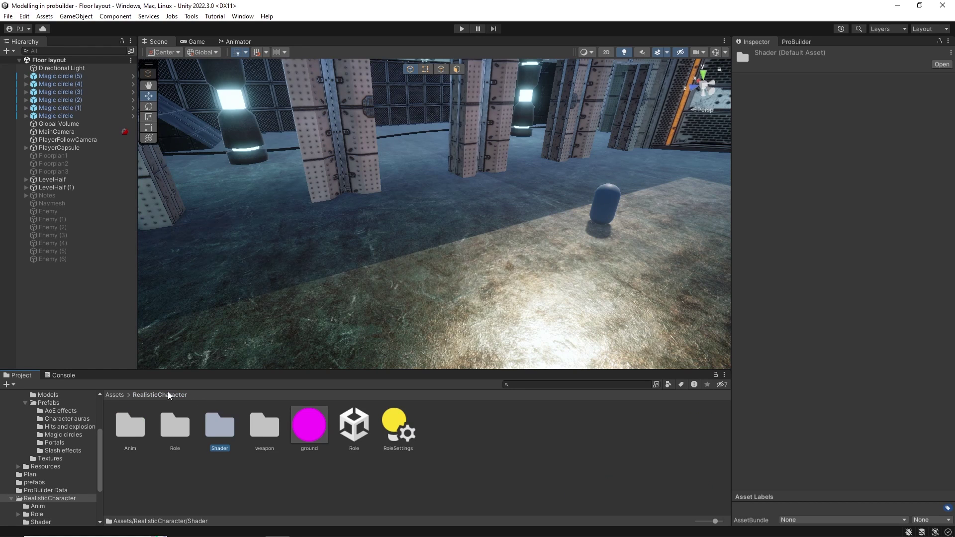
left_click(266, 441)
double_click(266, 440)
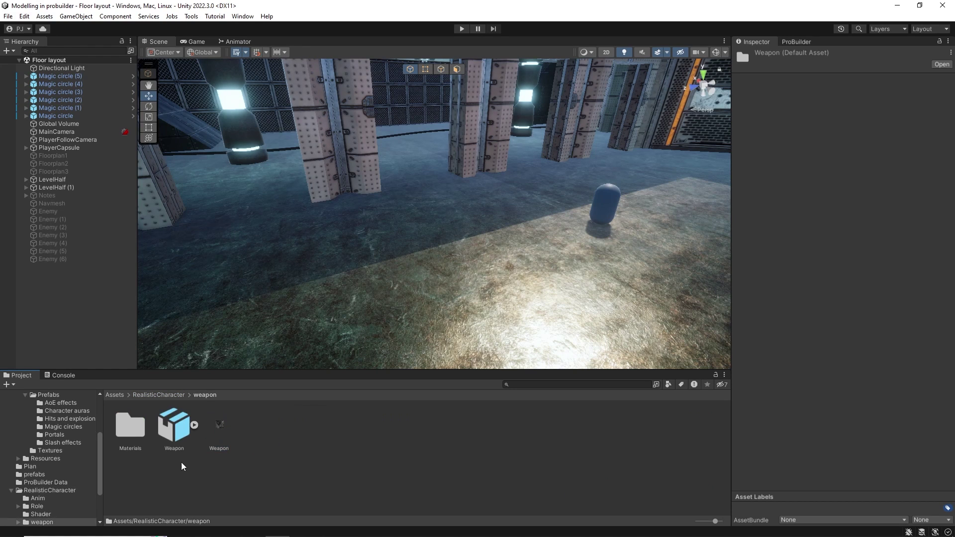
double_click(118, 423)
left_click(124, 431)
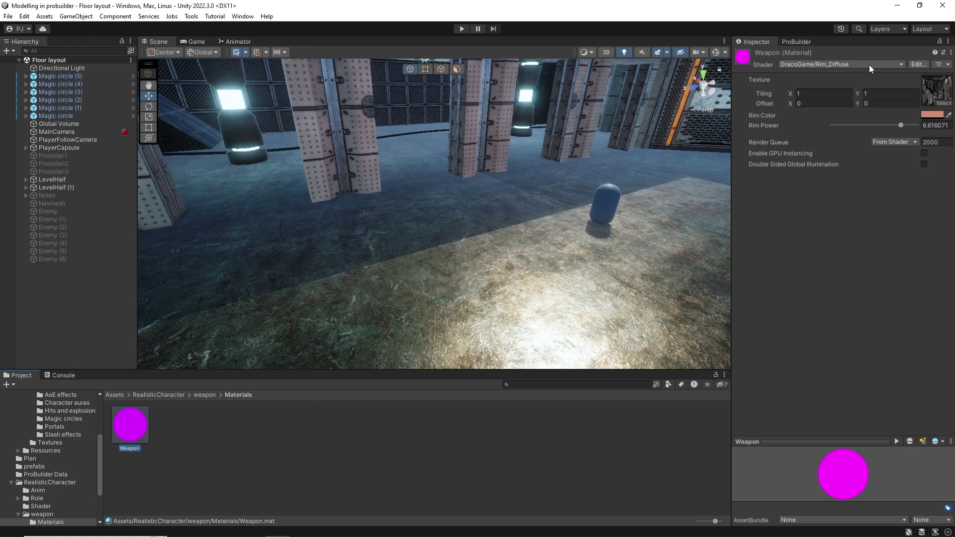
Change the Weapon material's shader to Universal Render Pipeline/Lit and assign the Weapon texture as its base map.
left_click(870, 65)
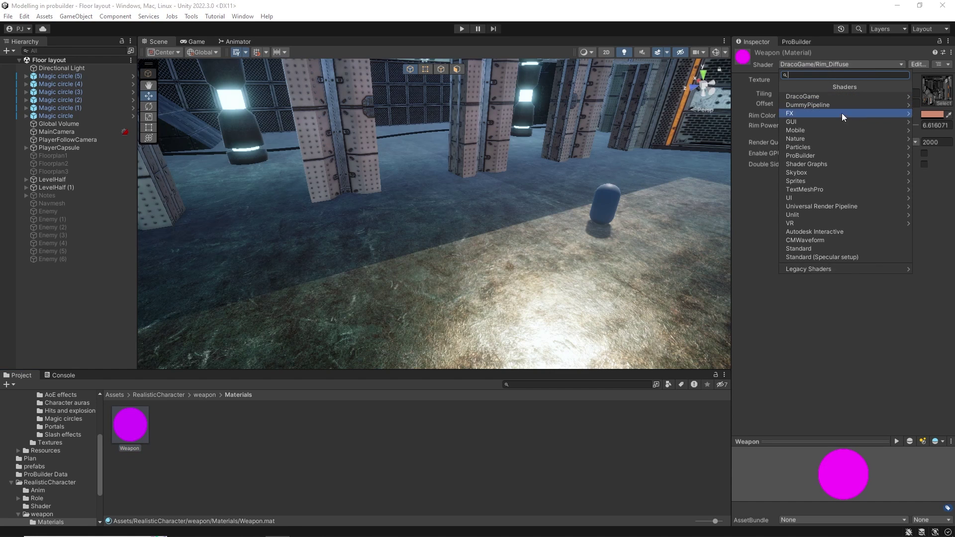
left_click(885, 207)
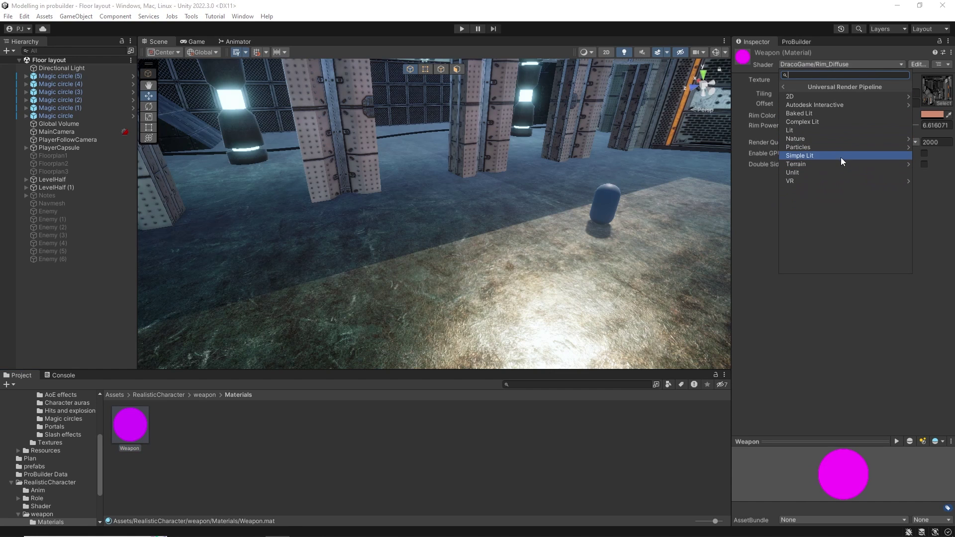
left_click(811, 130)
left_click(205, 395)
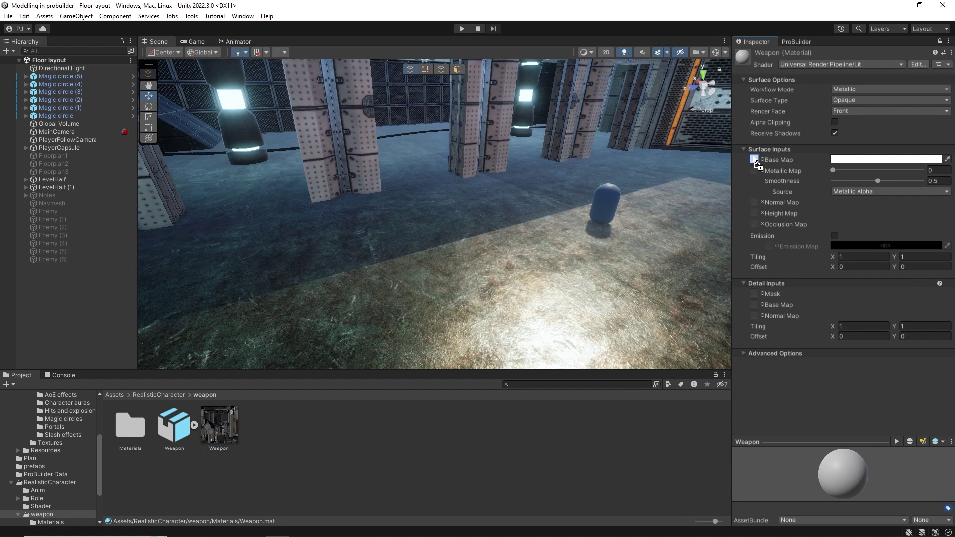
left_click_drag(755, 160, 754, 159)
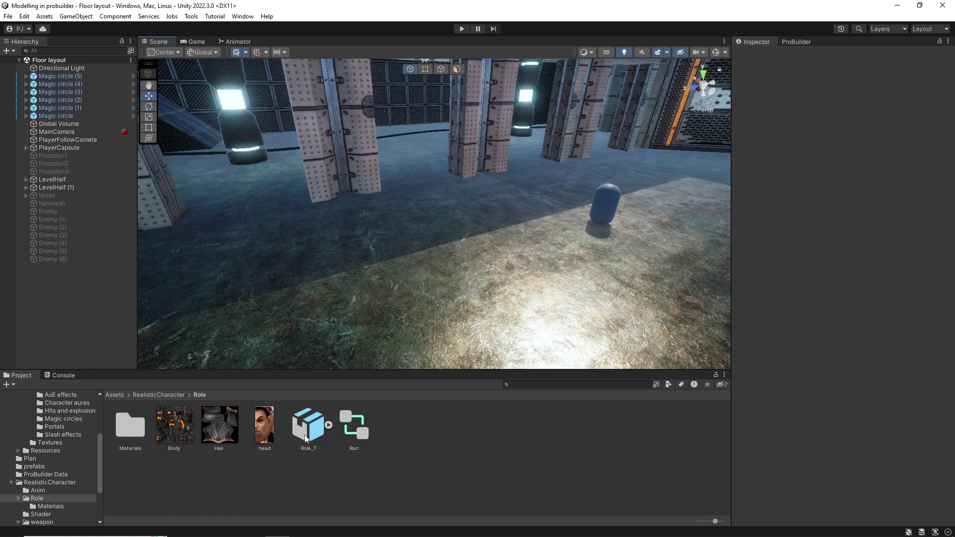
Place the Role_T character on the floor near the blue capsule and open the Animator for the Run controller.
left_click_drag(306, 439, 586, 228)
left_click_drag(585, 228, 538, 245)
right_click(386, 437)
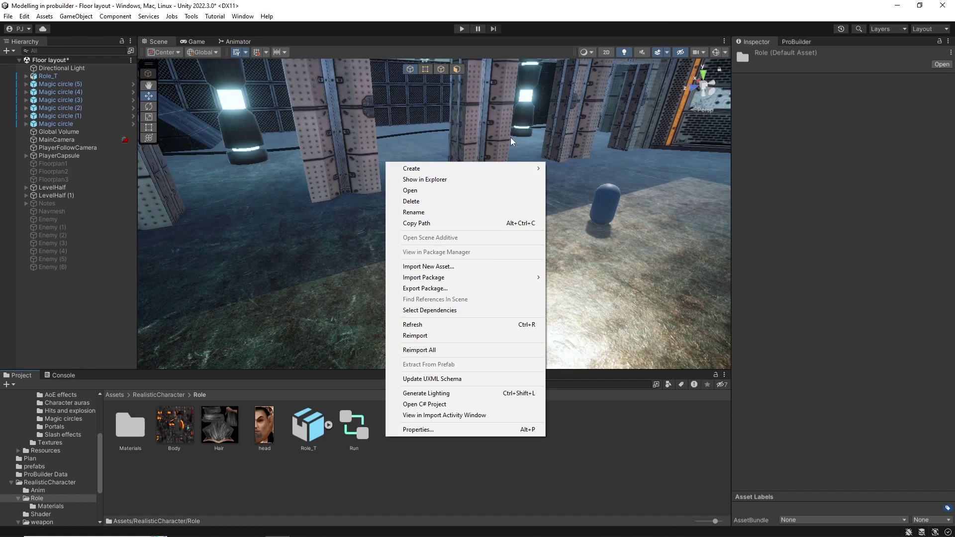
mouse_move(447, 168)
left_click(242, 16)
mouse_move(279, 183)
left_click(450, 194)
Add a clip from RealisticCharacter's Anim folder to the Run controller and open the import settings of the AI_Stand_R_R clip.
left_click(38, 490)
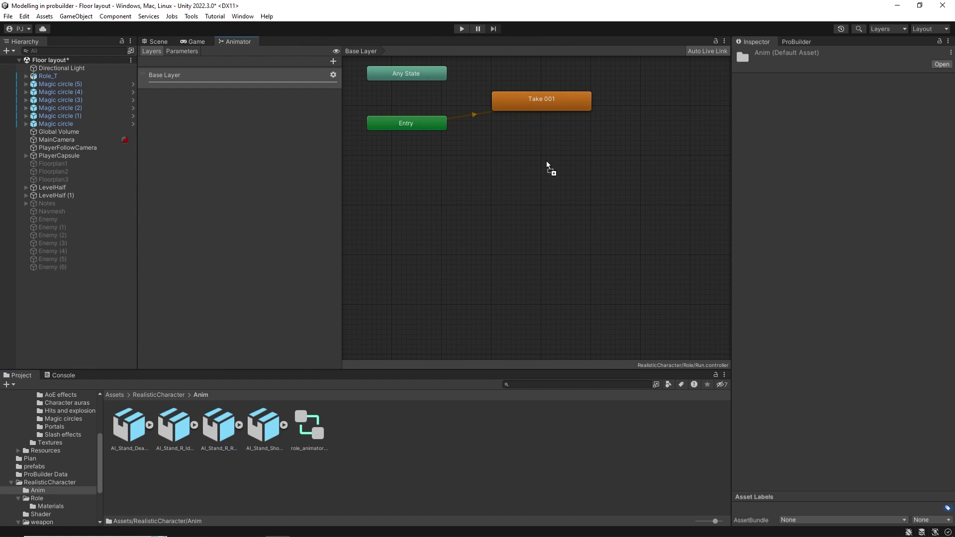
left_click_drag(519, 160, 540, 160)
key("Delete")
left_click(219, 426)
left_click_drag(855, 496, 855, 276)
left_click(740, 287)
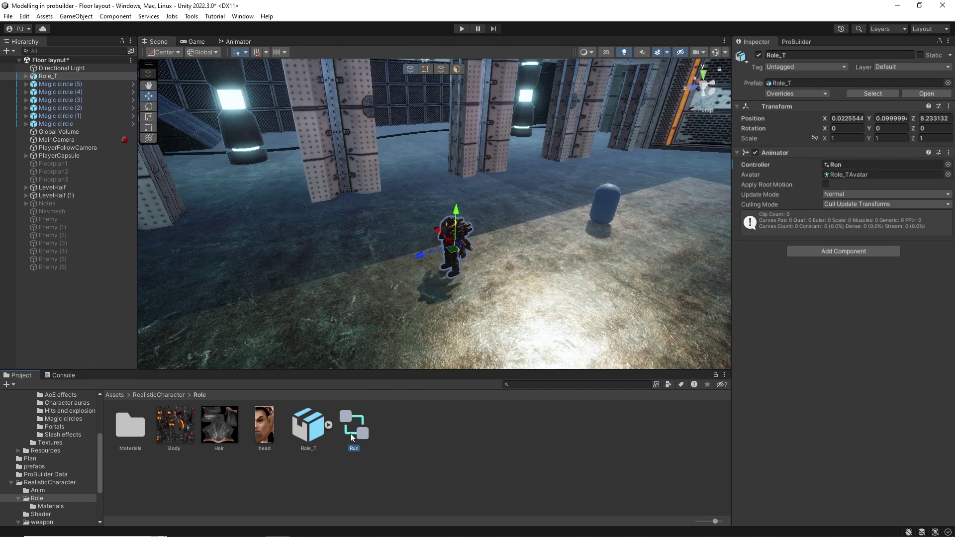
Add the AI Script, Nav Mesh Agent and Rigidbody components to the Role_T character.
left_click(844, 252)
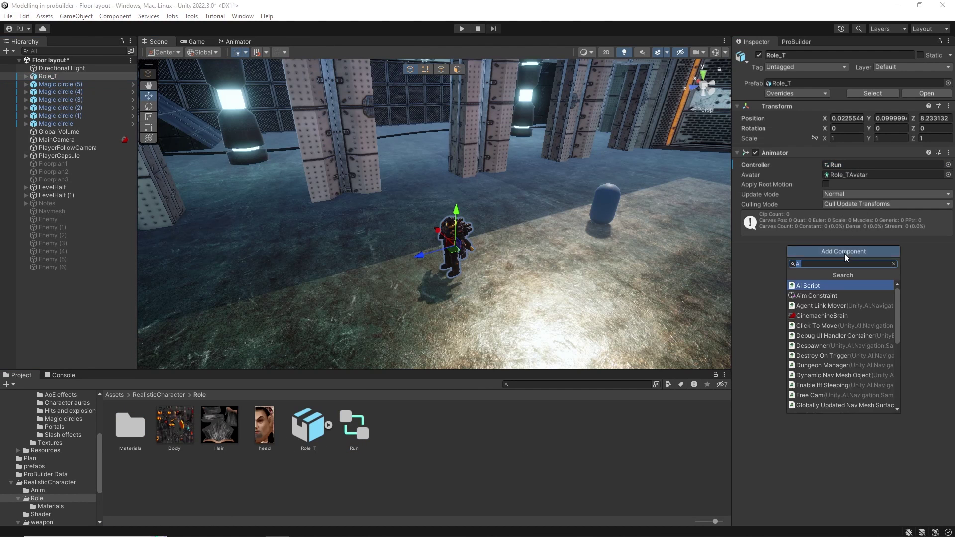
left_click(846, 285)
left_click(840, 277)
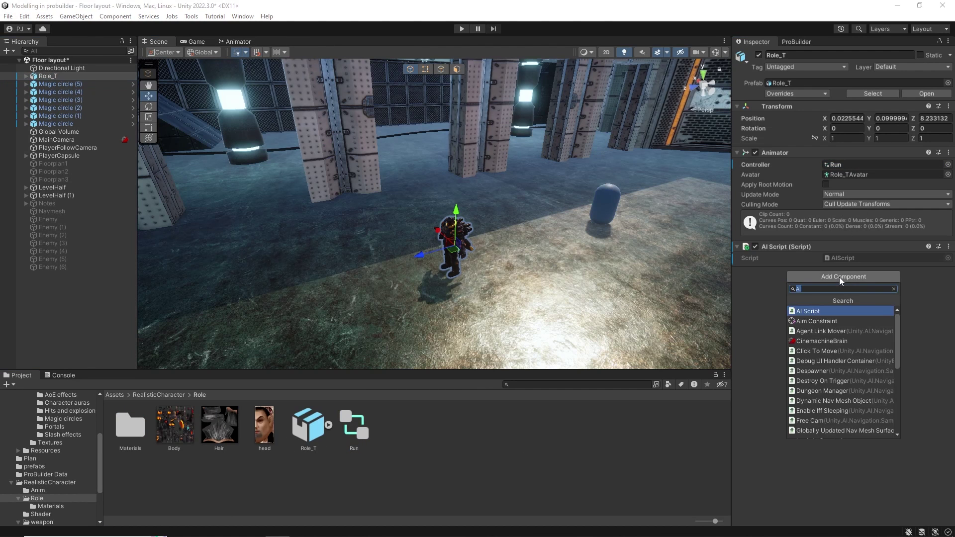
type("nav")
left_click(837, 311)
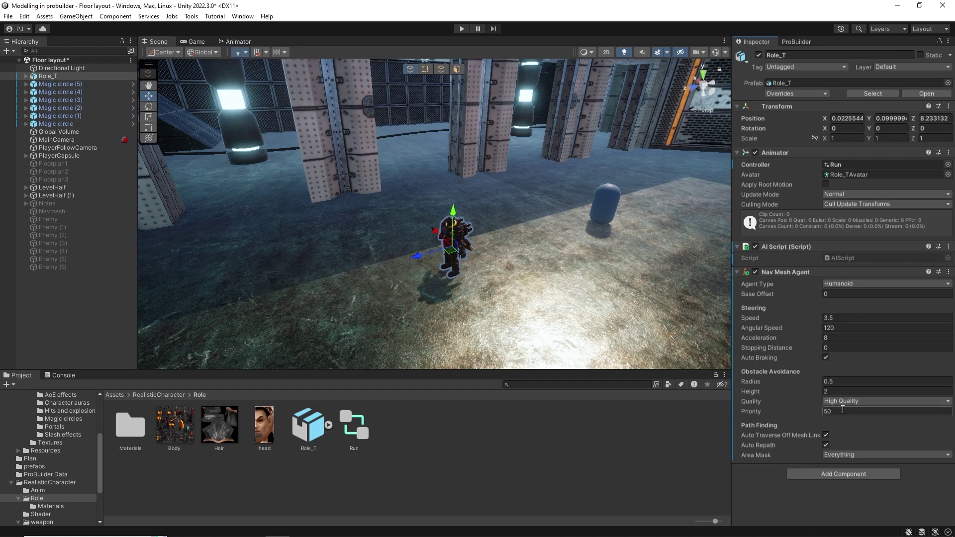
left_click(844, 474)
type("rigid")
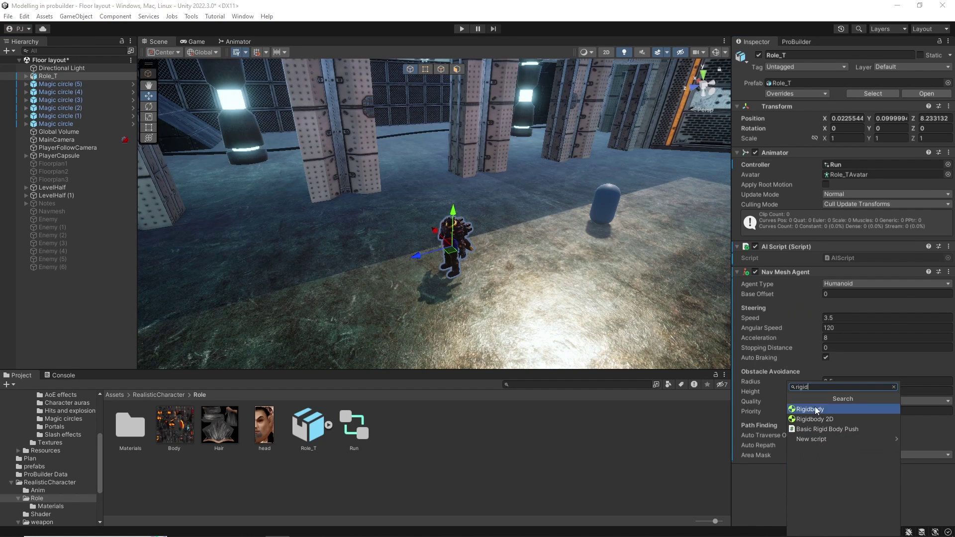
left_click(811, 409)
Show the AI Navigation overlay in the Scene view with Show NavMesh enabled.
left_click(725, 41)
left_click(761, 50)
left_click(722, 280)
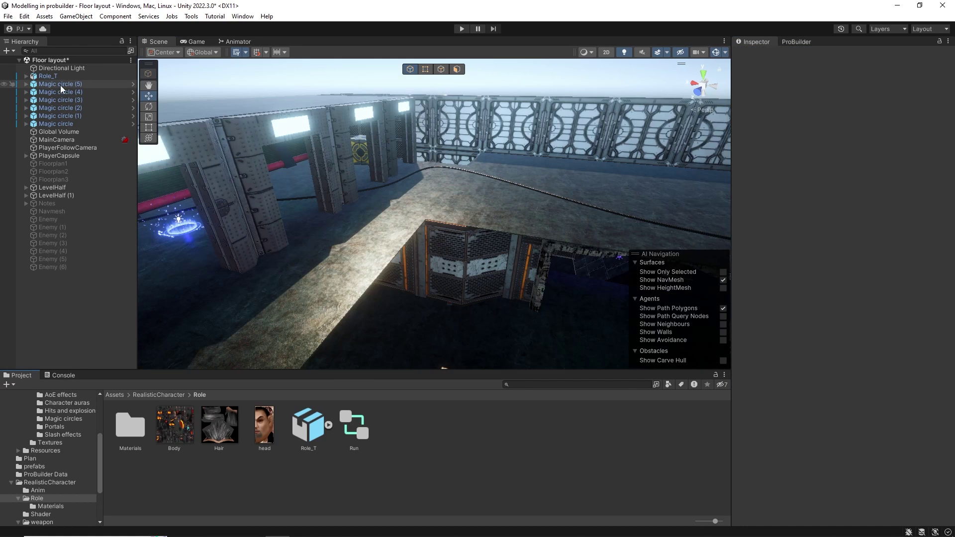
Deactivate the Role_T character together with all six Magic circle objects.
left_click(61, 84)
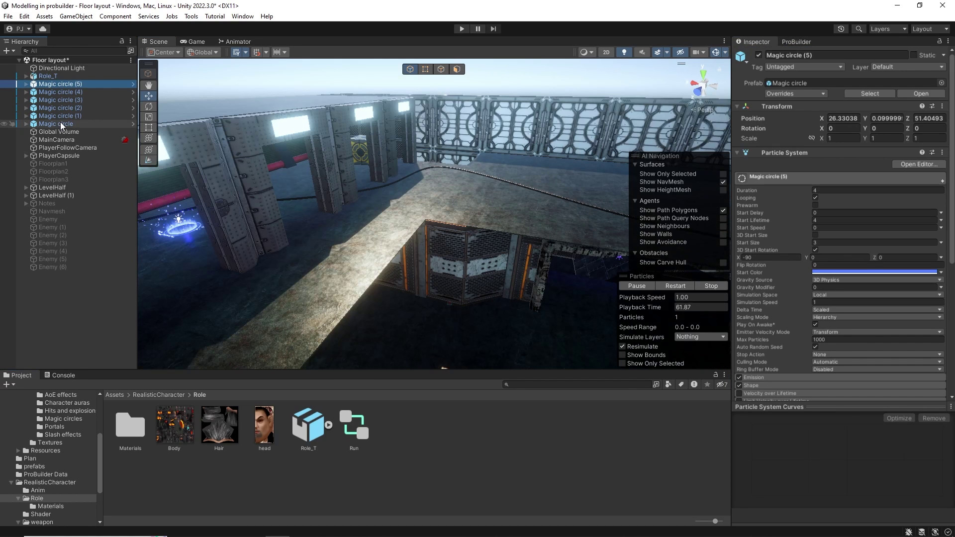
left_click(60, 122, "shift")
left_click(48, 76, "ctrl")
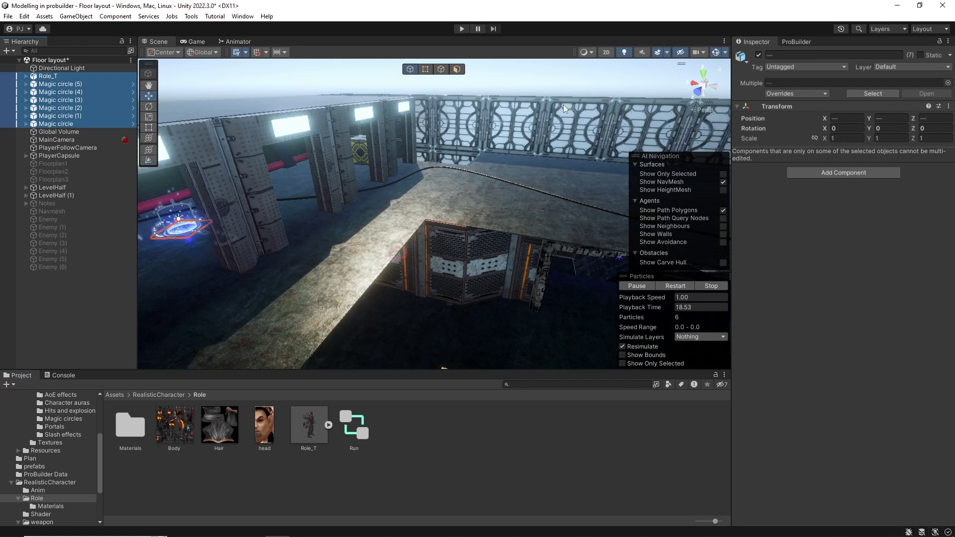
left_click(759, 55)
Deactivate a group of neighbouring child objects inside LevelHalf (1), and deactivate the PlayerCapsule.
left_click(27, 195)
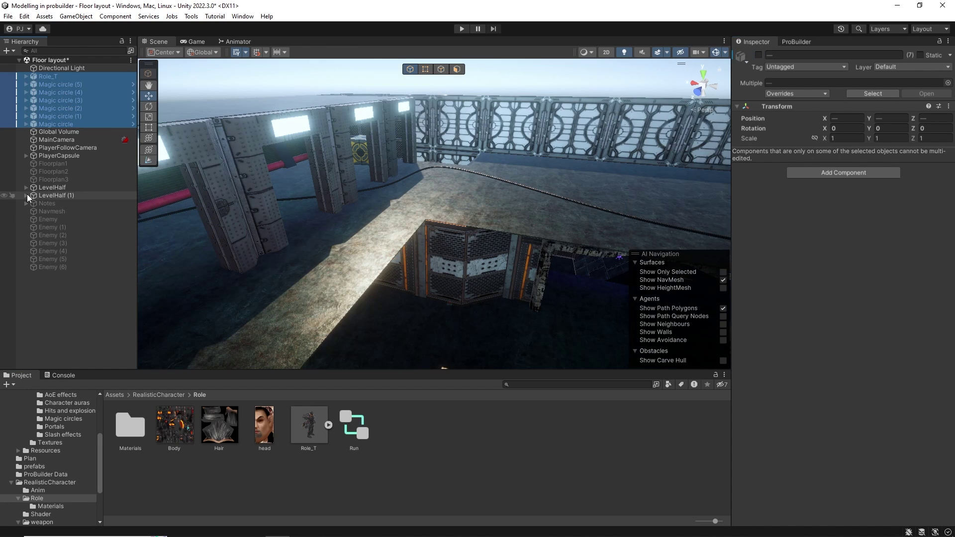
scroll(32, 330, "down", 10)
scroll(32, 330, "down", 4)
left_click(69, 254)
left_click(73, 276, "shift")
left_click(759, 55)
scroll(70, 199, "up", 10)
left_click(27, 195)
left_click(75, 156)
left_click(758, 55)
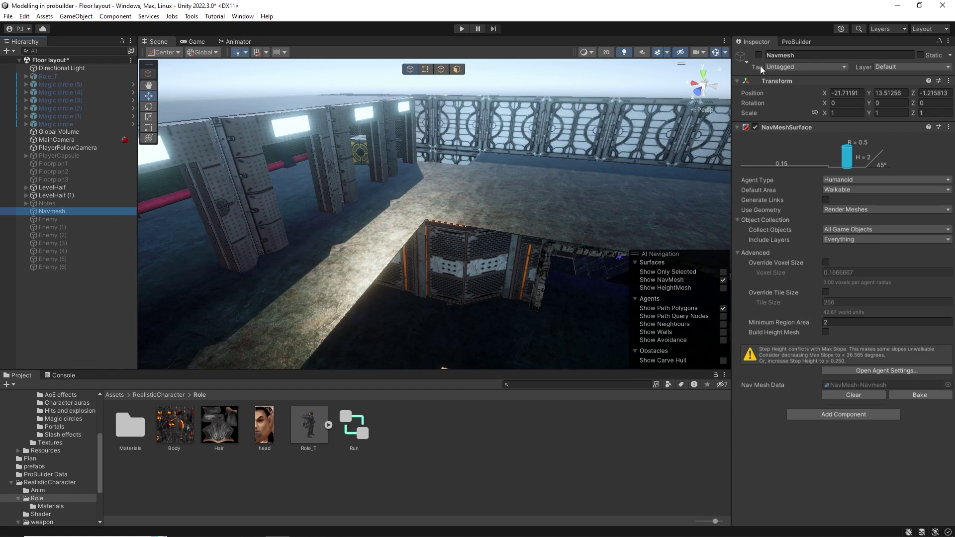
Activate the Navmesh object, clear its stored NavMesh data and bake the surface again.
left_click(758, 55)
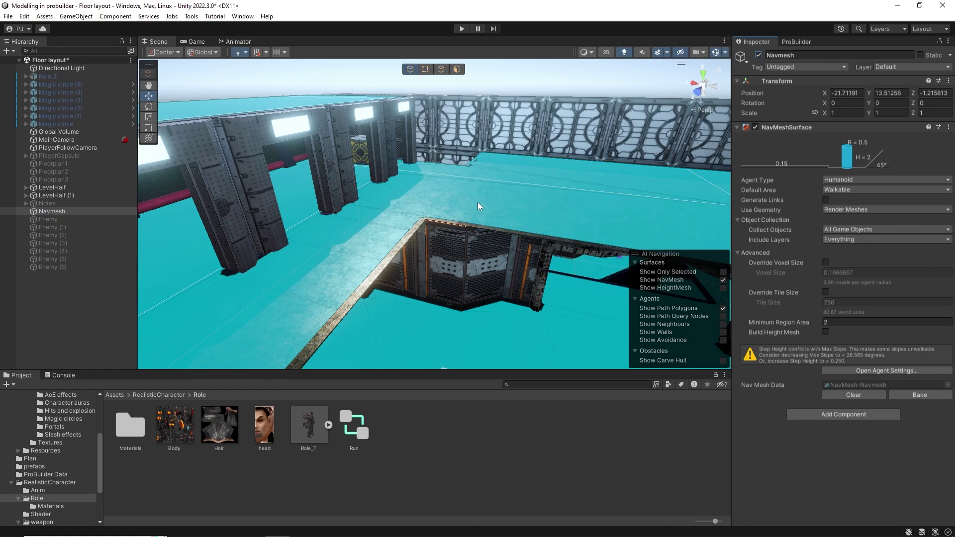
right_click_drag(477, 202, 443, 318)
left_click(870, 392)
left_click(918, 394)
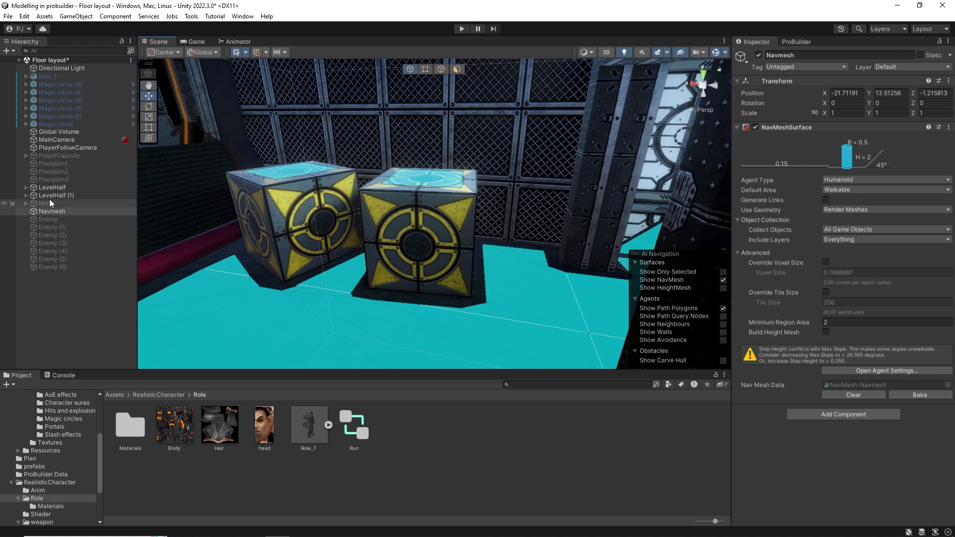
Reactivate all six Magic circle objects.
left_click(56, 83)
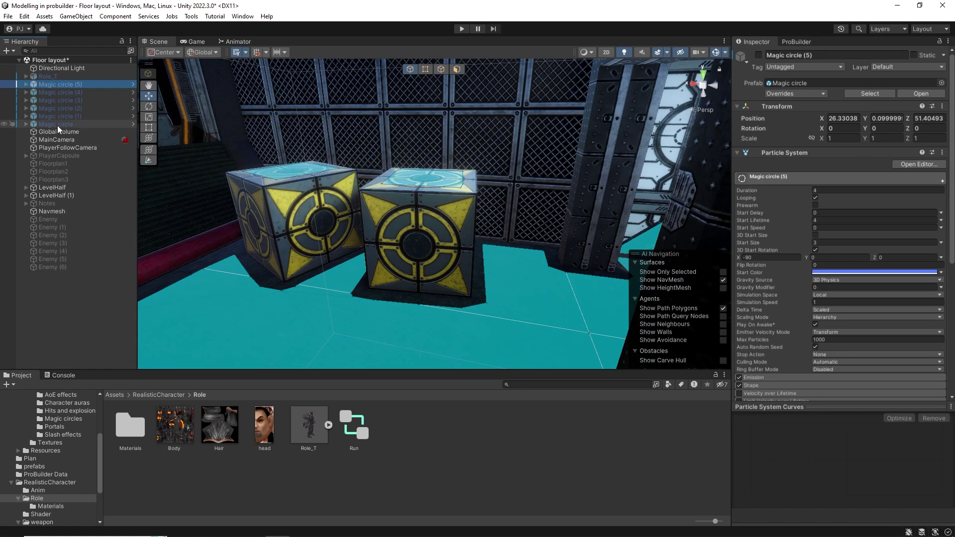
left_click(58, 124, "shift")
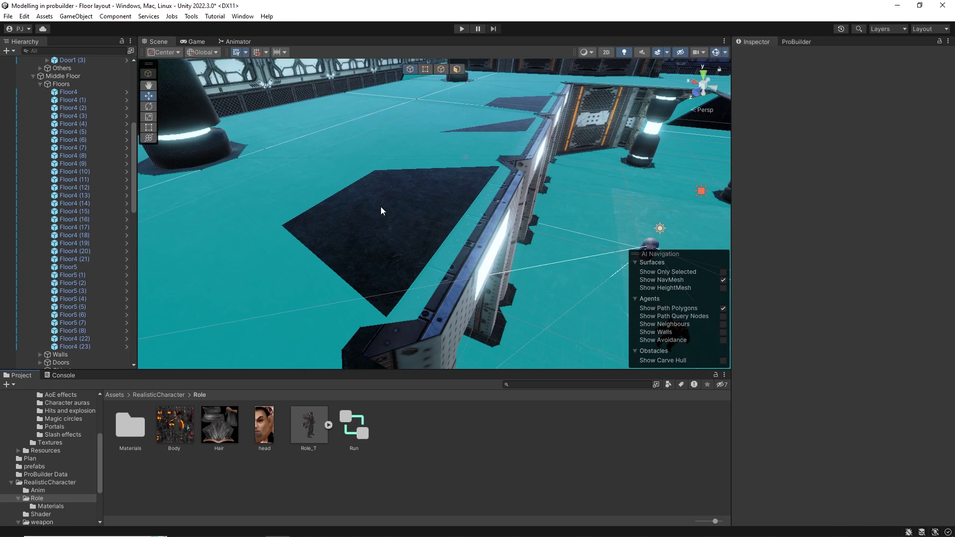
Switch off the Floor4 (12) tile at the gap in the NavMesh to inspect what lies beneath, and switch it back on.
left_click(381, 210)
left_click(759, 55)
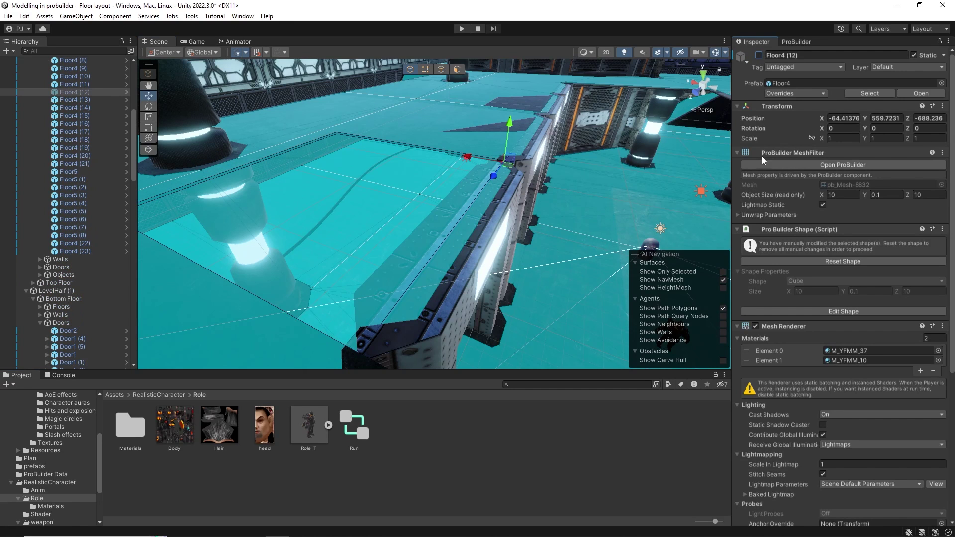
left_click(758, 55)
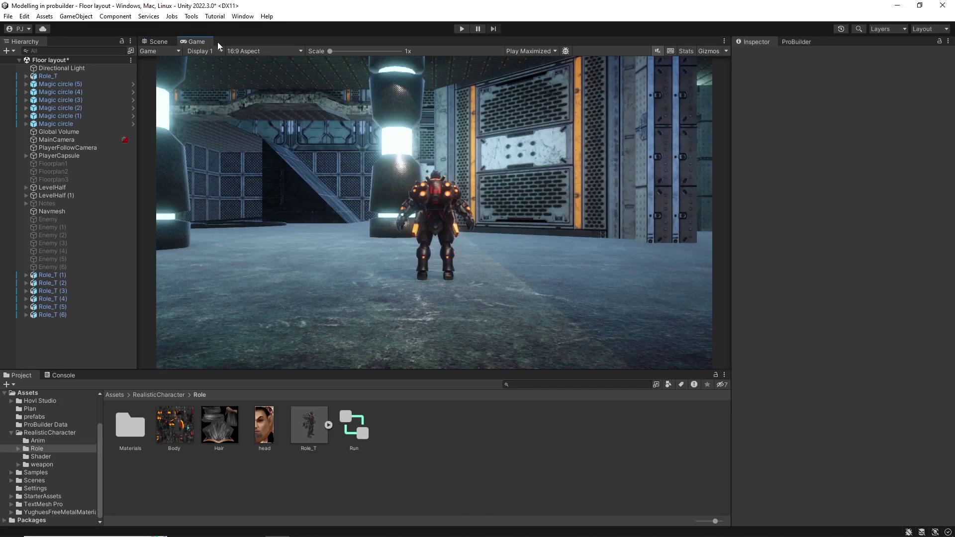
Play-test the level from the Game view.
left_click(462, 29)
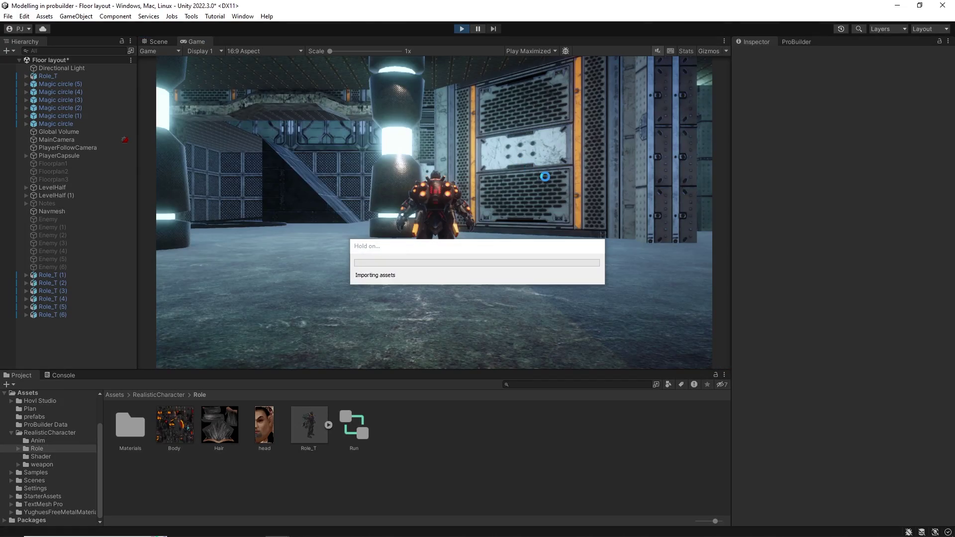